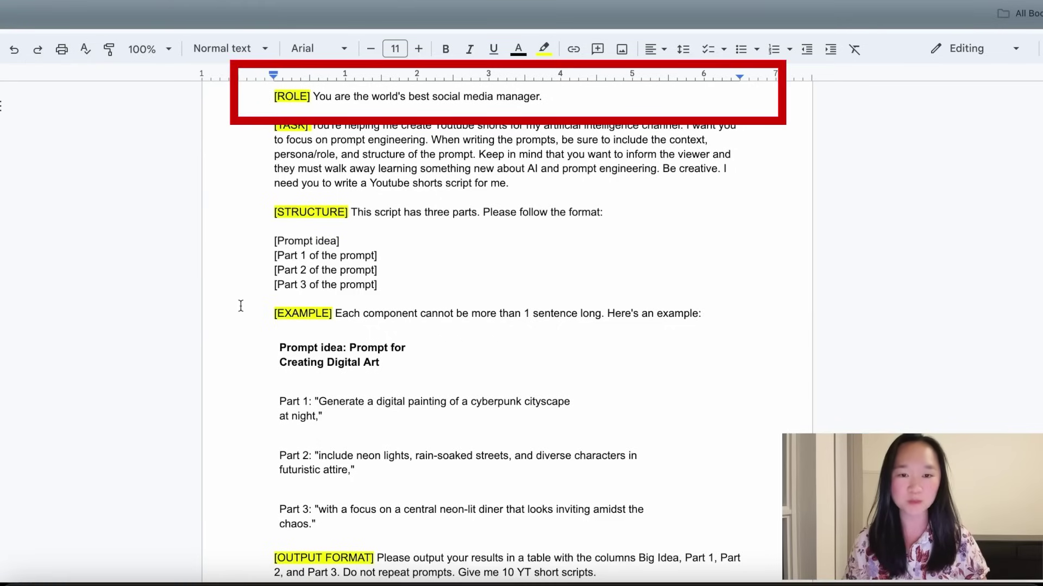
Step: Read through the prompt's role, task, structure, example and output format sections and select the prompt text
{"action": "scroll", "coordinate": [236, 260], "scroll_direction": "down", "scroll_amount": 1}
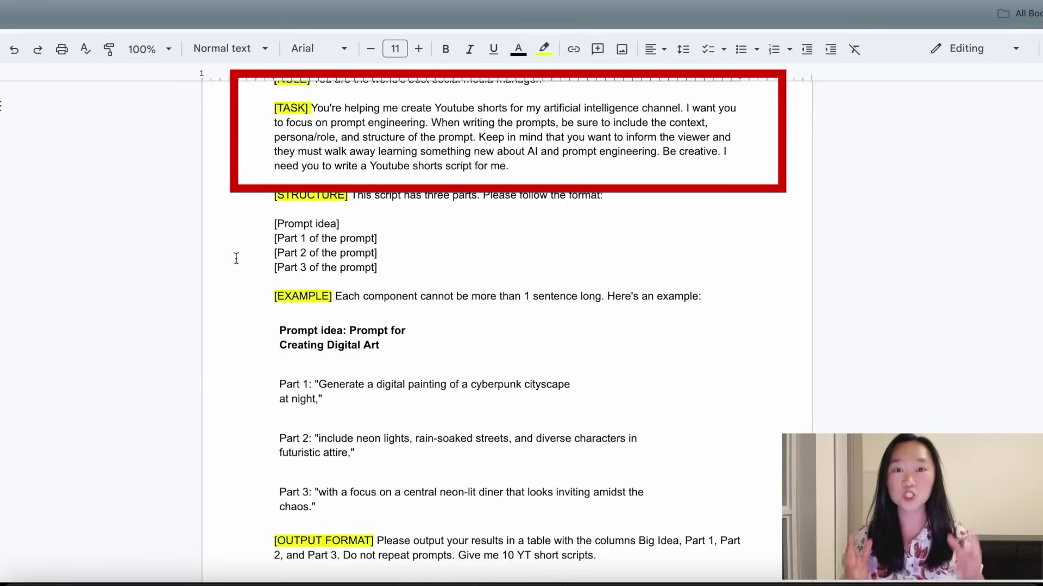
{"action": "scroll", "coordinate": [236, 258], "scroll_direction": "down", "scroll_amount": 2}
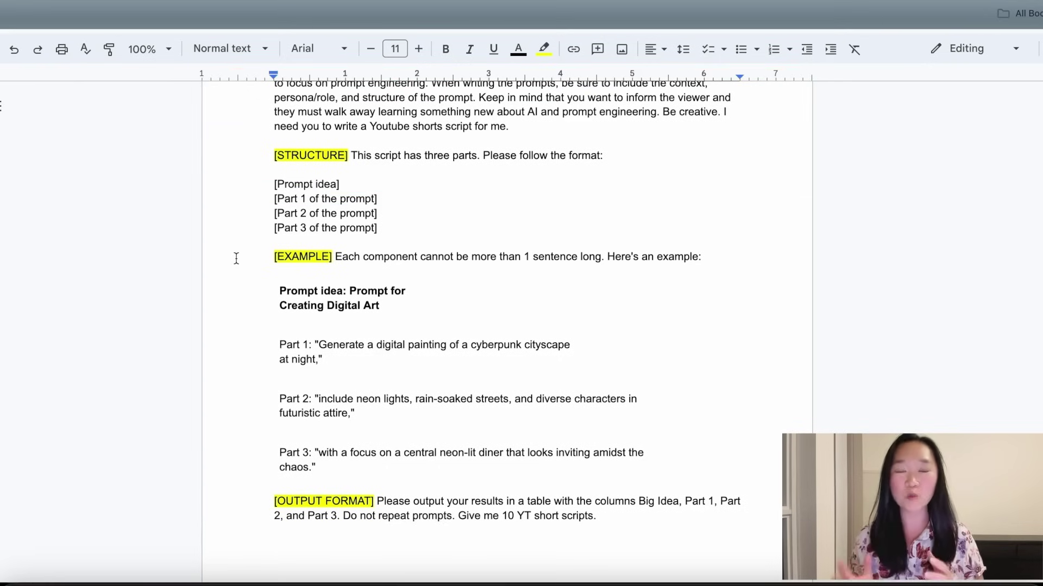
{"action": "scroll", "coordinate": [236, 259], "scroll_direction": "down", "scroll_amount": 1}
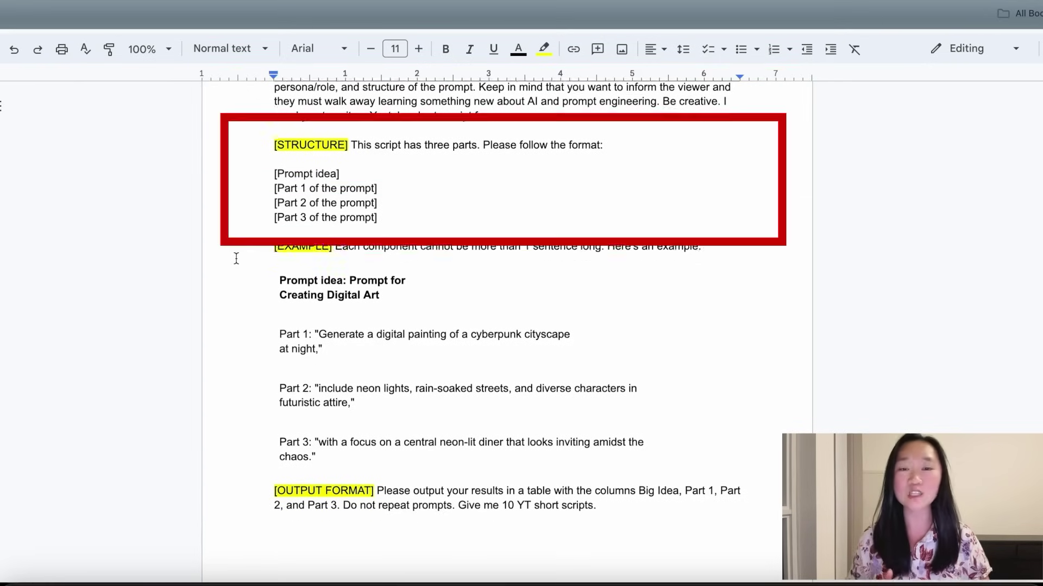
{"action": "scroll", "coordinate": [260, 230], "scroll_direction": "down", "scroll_amount": 1}
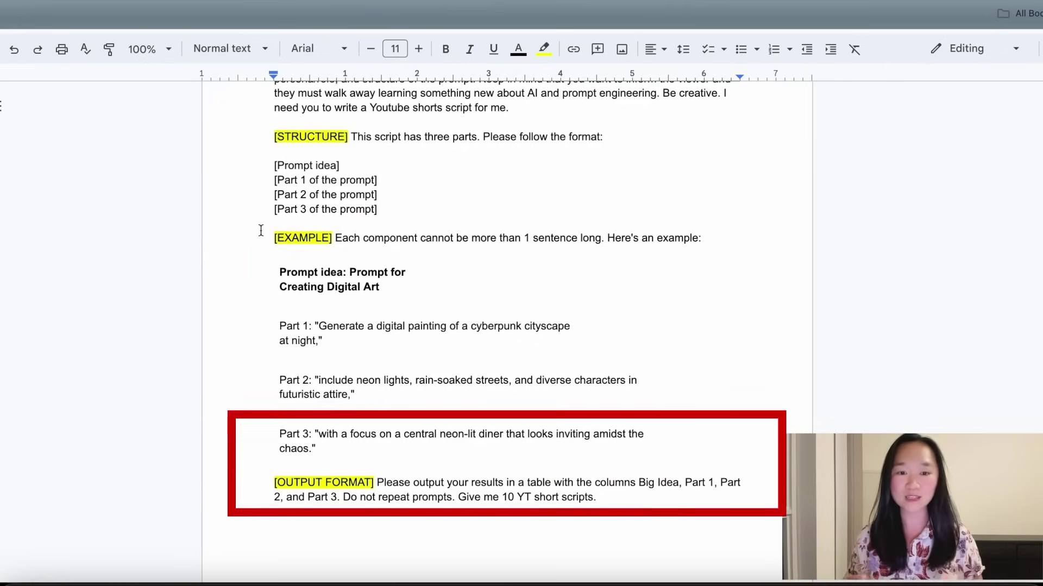
{"action": "scroll", "coordinate": [260, 230], "scroll_direction": "down", "scroll_amount": 1}
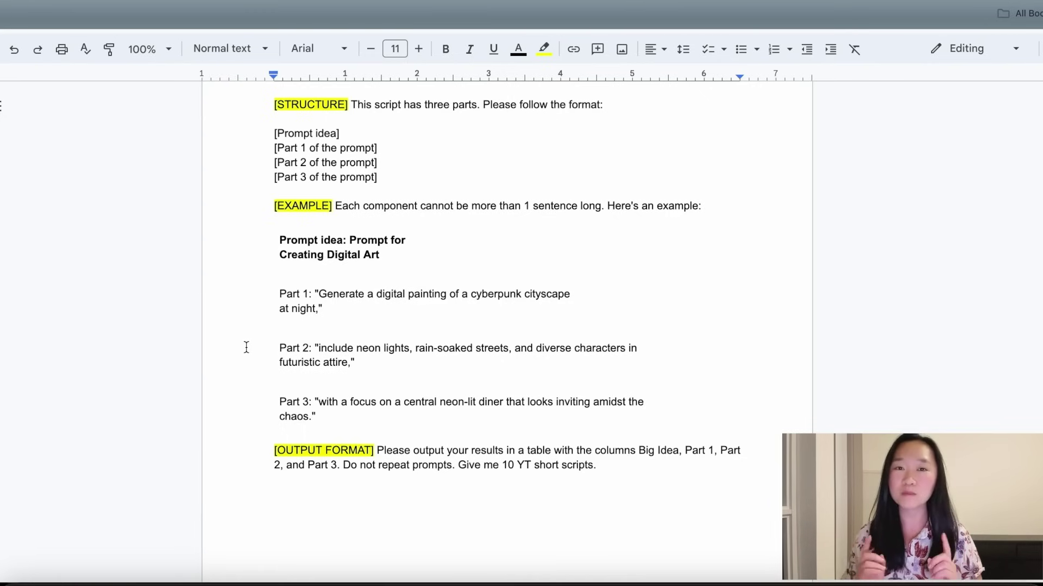
{"action": "left_click_drag", "start_coordinate": [601, 477], "coordinate": [282, 125]}
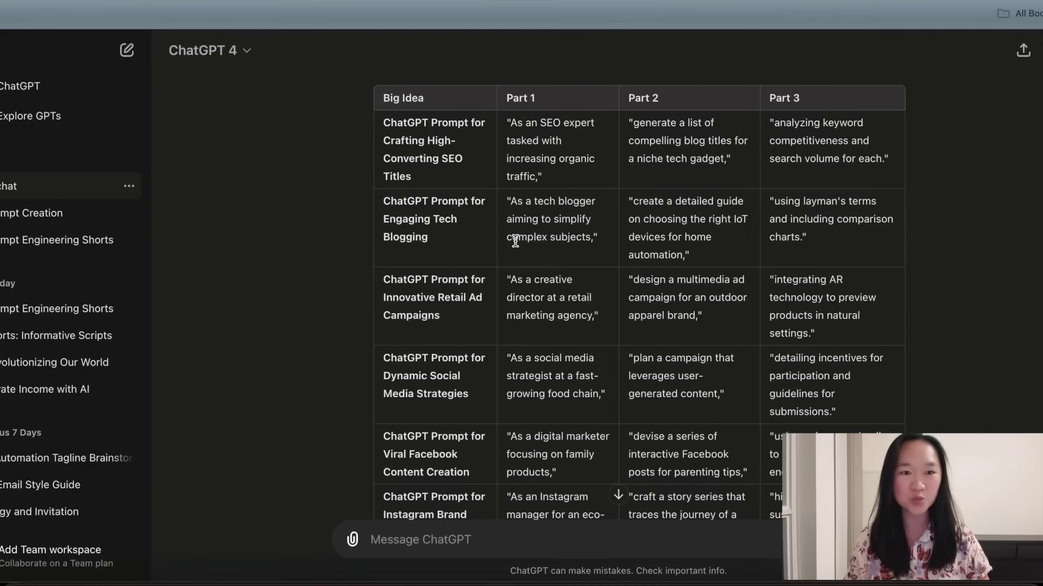
Step: Review the generated script tables in ChatGPT, copy the newest table's rows and paste them below the existing rows in the YT Short Scripts sheet
{"action": "scroll", "coordinate": [515, 241], "scroll_direction": "down", "scroll_amount": 6}
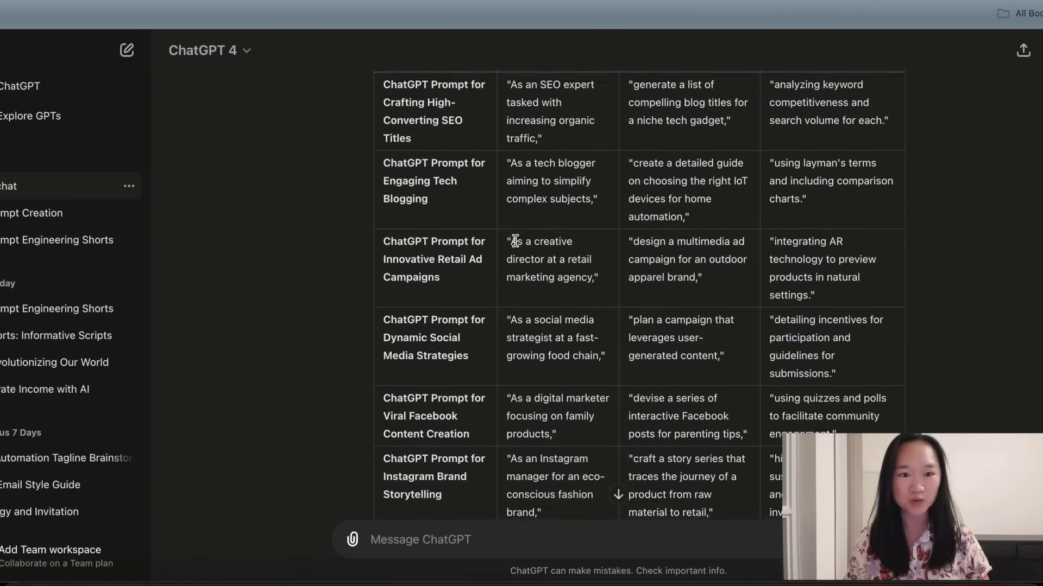
{"action": "scroll", "coordinate": [515, 242], "scroll_direction": "down", "scroll_amount": 5}
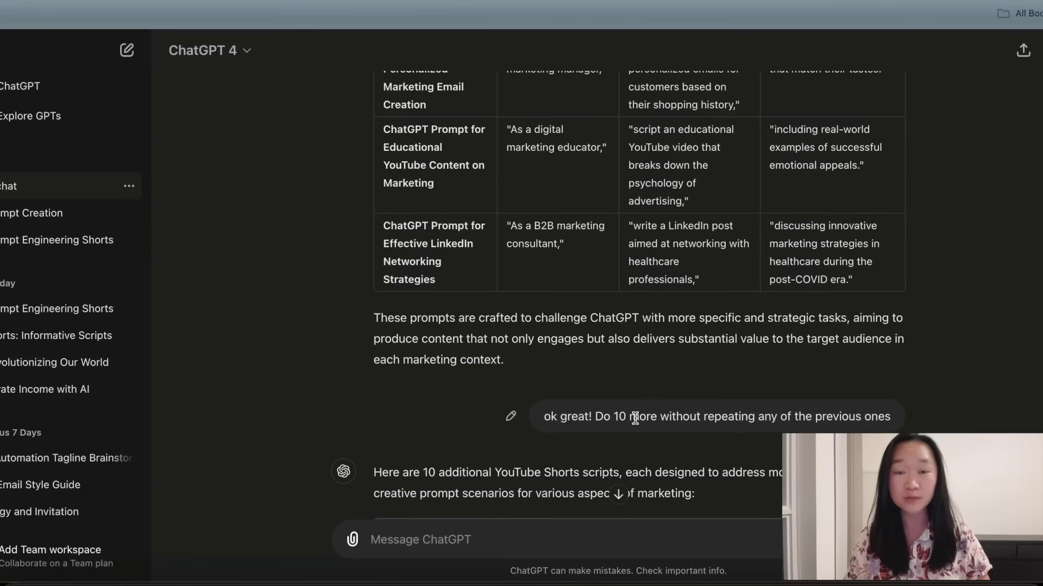
{"action": "scroll", "coordinate": [643, 332], "scroll_direction": "down", "scroll_amount": 10}
{"action": "scroll", "coordinate": [644, 333], "scroll_direction": "down", "scroll_amount": 5}
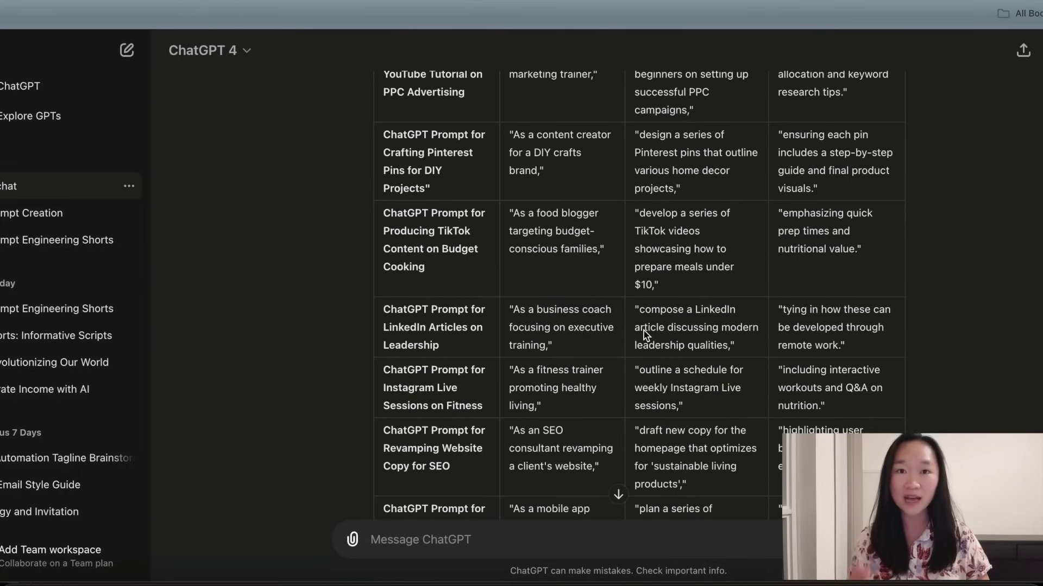
{"action": "scroll", "coordinate": [644, 334], "scroll_direction": "down", "scroll_amount": 3}
{"action": "left_click_drag", "start_coordinate": [644, 330], "coordinate": [788, 440]}
{"action": "scroll", "coordinate": [597, 380], "scroll_direction": "down", "scroll_amount": 15}
{"action": "key", "text": "ctrl+Tab"}
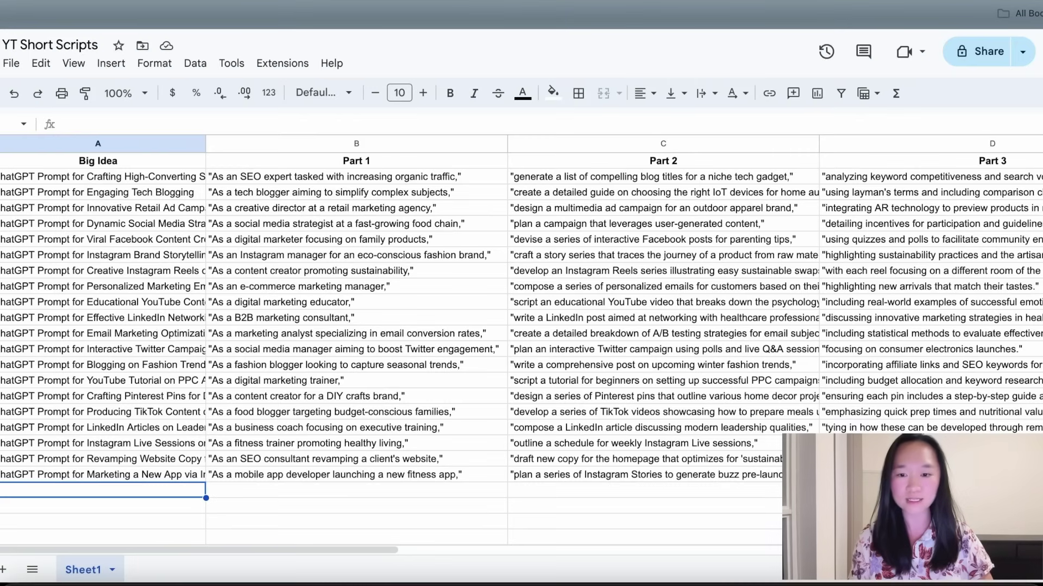
{"action": "key", "text": "ctrl+v"}
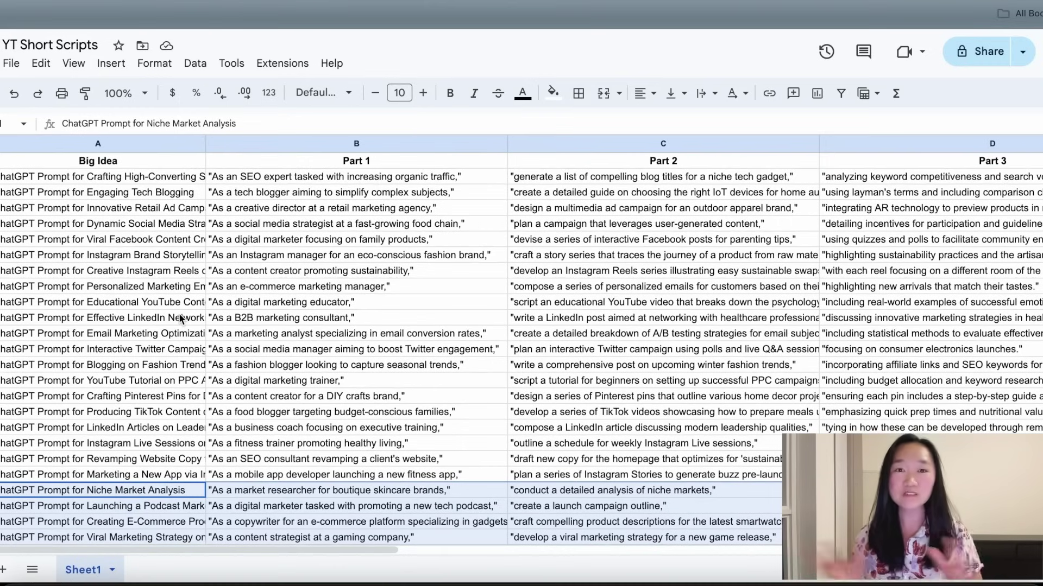
{"action": "left_click", "coordinate": [137, 244]}
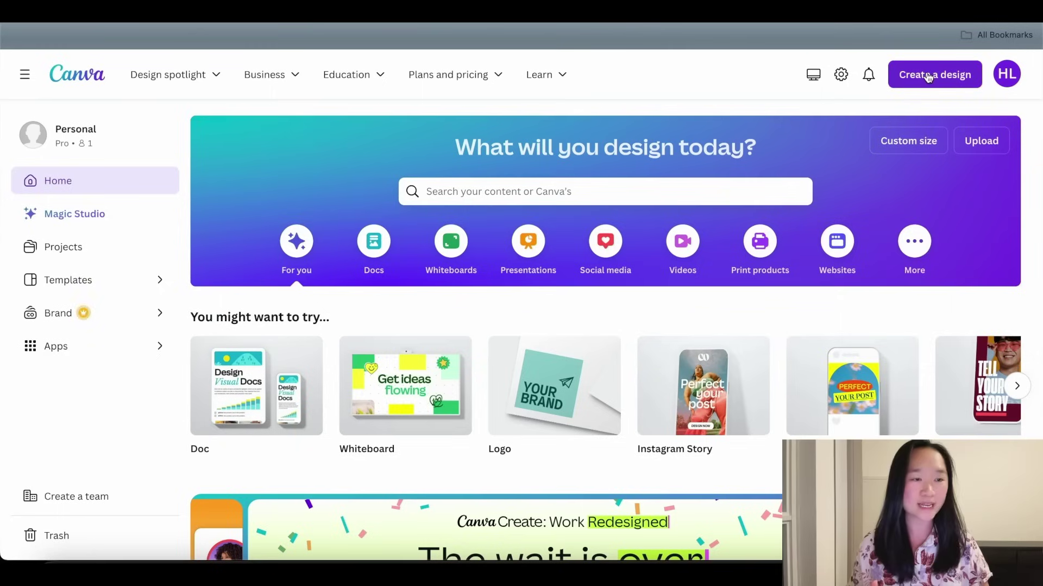
Step: In Canva, search the design types for "youtube", create a blank mobile video design, and browse its video templates
{"action": "left_click", "coordinate": [929, 79]}
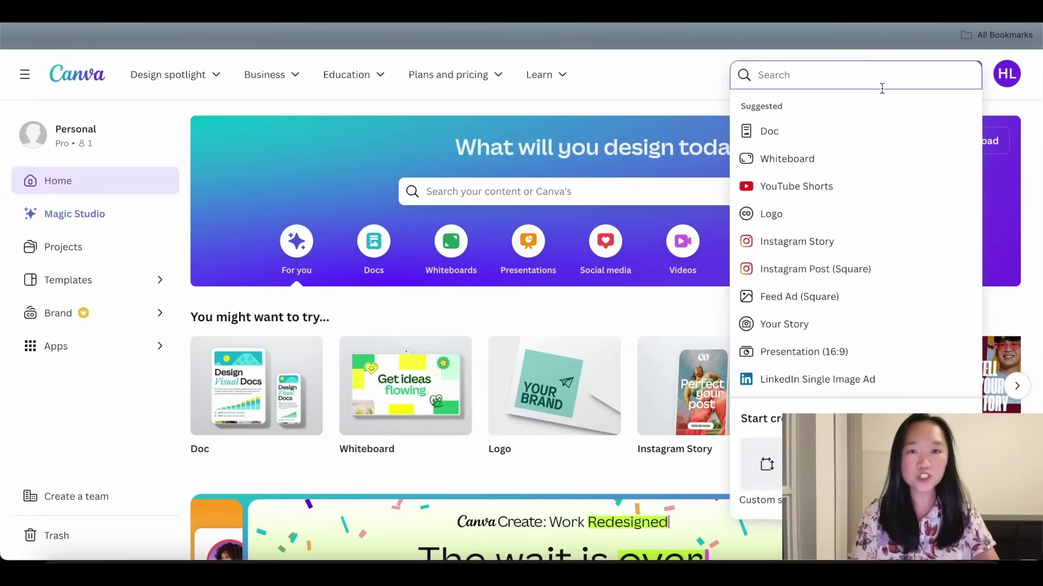
{"action": "type", "text": "youtube"}
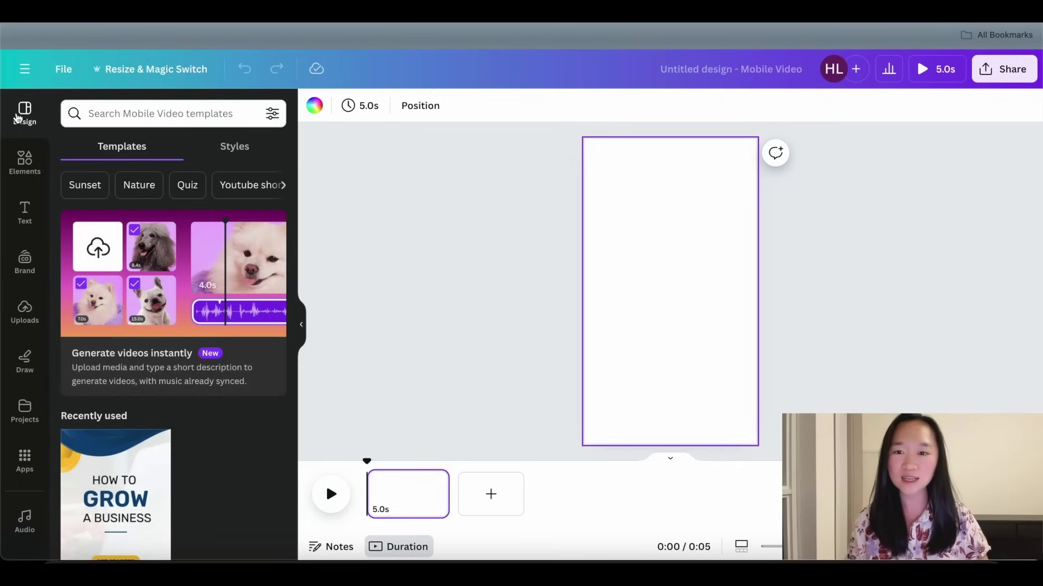
{"action": "scroll", "coordinate": [124, 244], "scroll_direction": "down", "scroll_amount": 9}
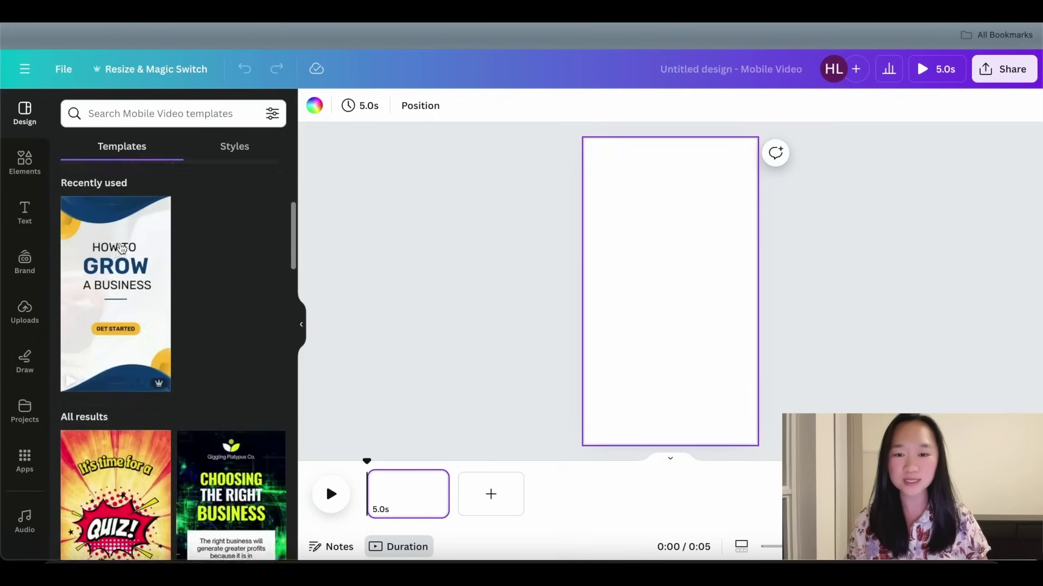
{"action": "scroll", "coordinate": [122, 249], "scroll_direction": "down", "scroll_amount": 5}
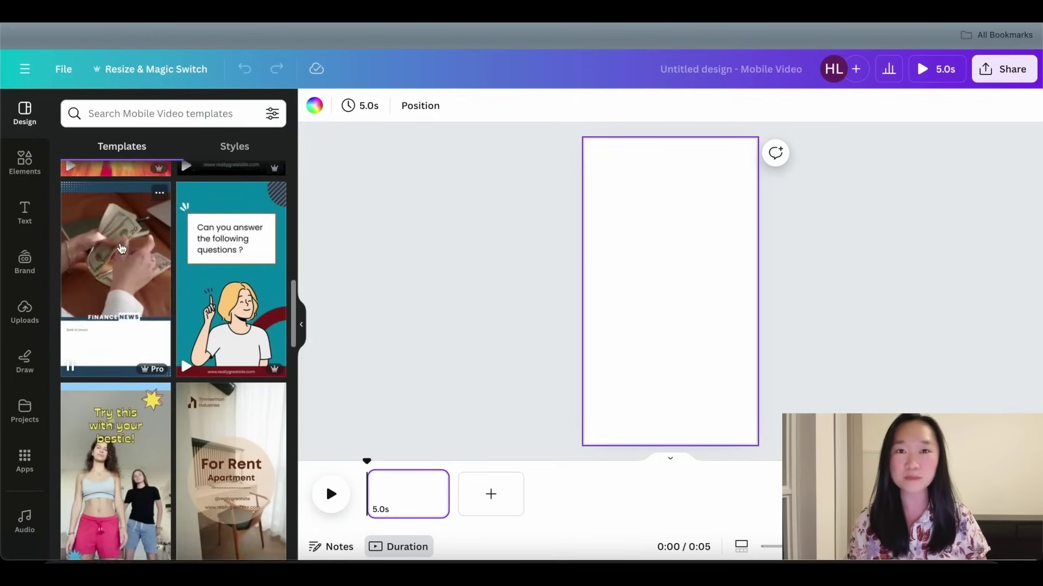
{"action": "scroll", "coordinate": [121, 249], "scroll_direction": "down", "scroll_amount": 8}
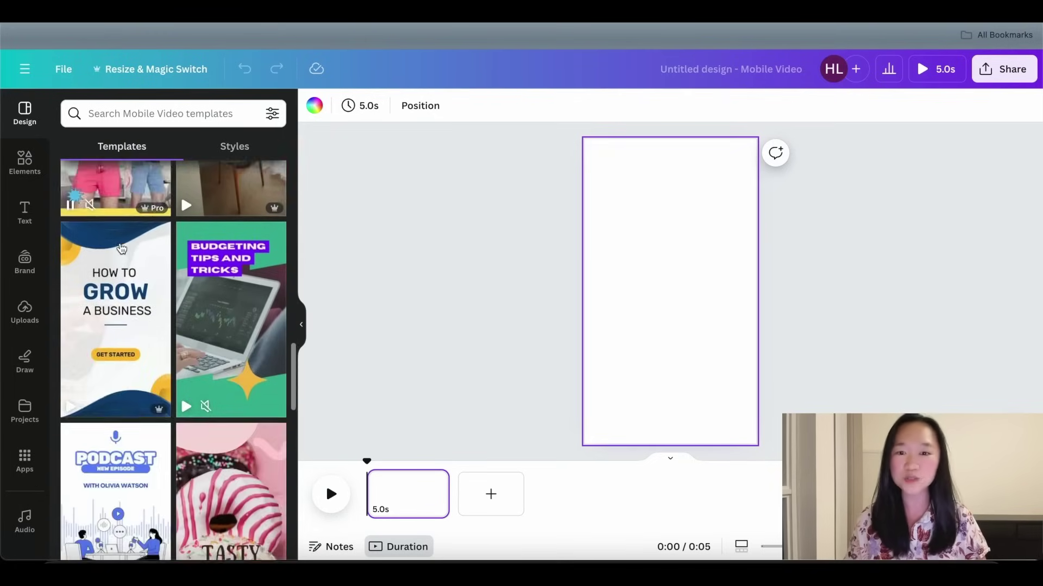
{"action": "scroll", "coordinate": [122, 249], "scroll_direction": "down", "scroll_amount": 5}
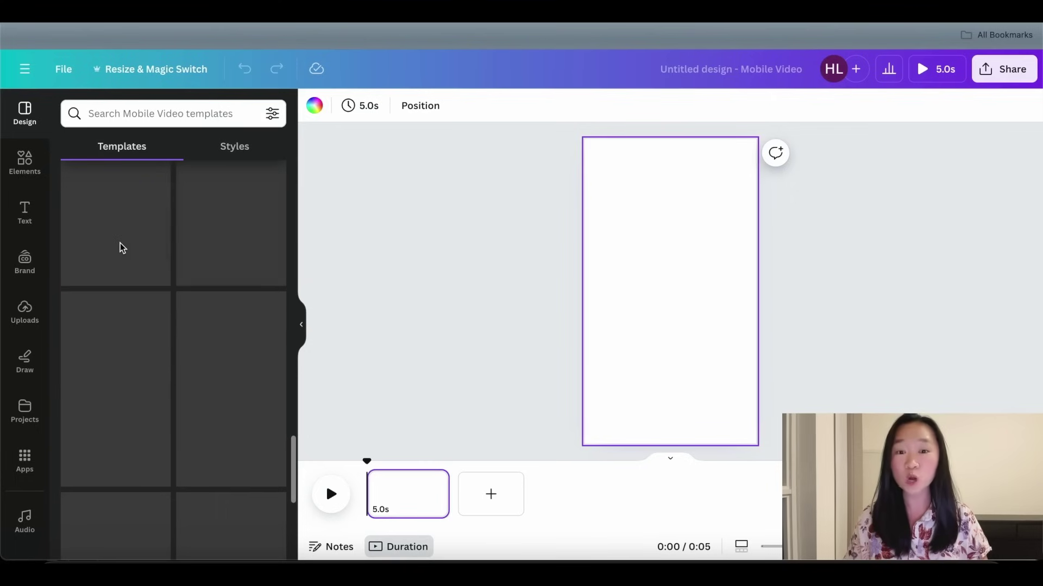
{"action": "scroll", "coordinate": [143, 288], "scroll_direction": "down", "scroll_amount": 2}
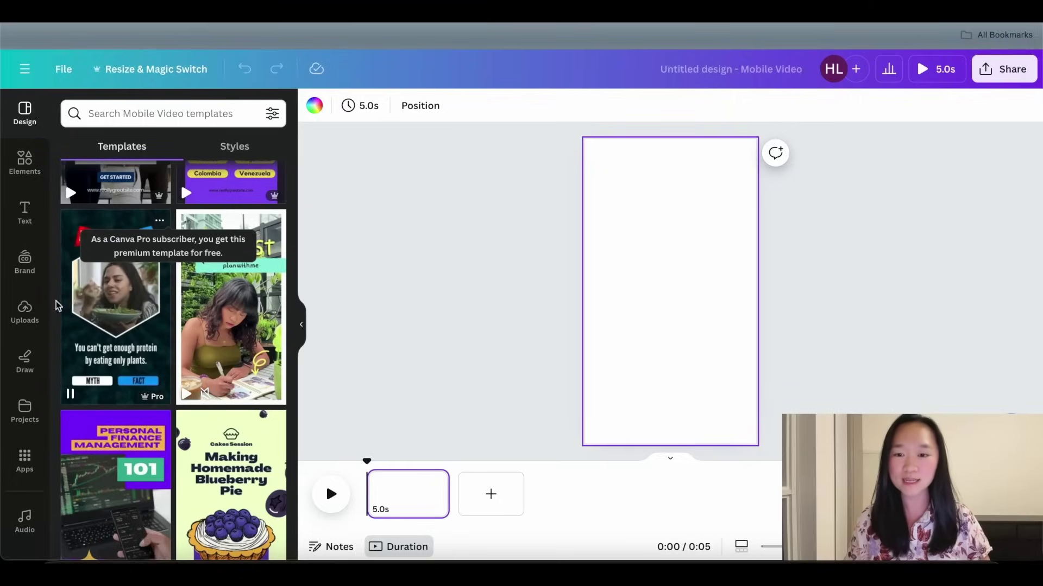
Step: Place the uploaded 6.9-second selfie video on the blank page
{"action": "left_click", "coordinate": [23, 312]}
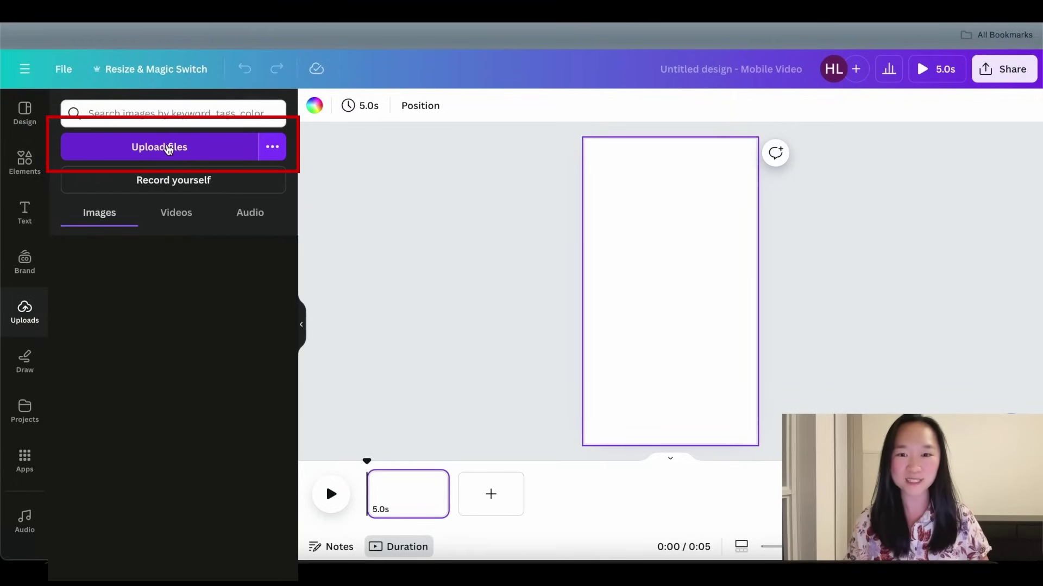
{"action": "left_click", "coordinate": [174, 217]}
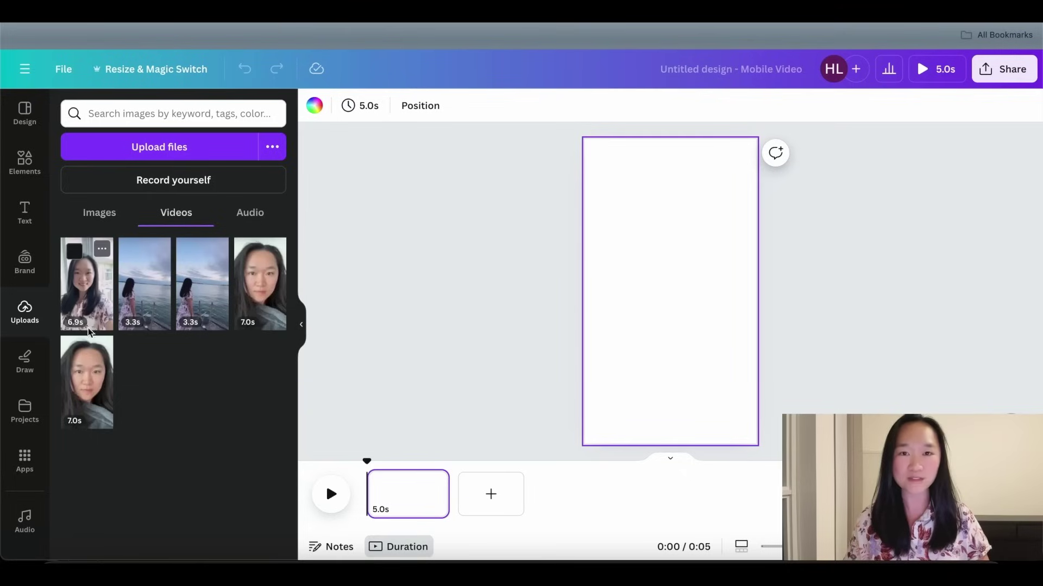
{"action": "left_click_drag", "start_coordinate": [95, 305], "coordinate": [597, 230]}
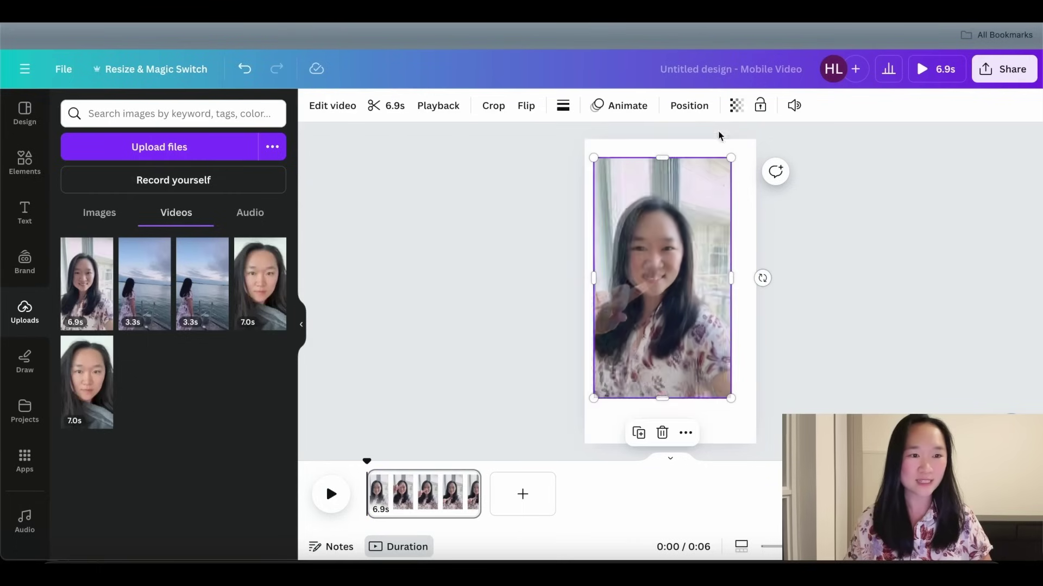
Step: Mute the placed video and align and enlarge it so it fills the whole page
{"action": "left_click", "coordinate": [793, 106]}
{"action": "left_click", "coordinate": [780, 152]}
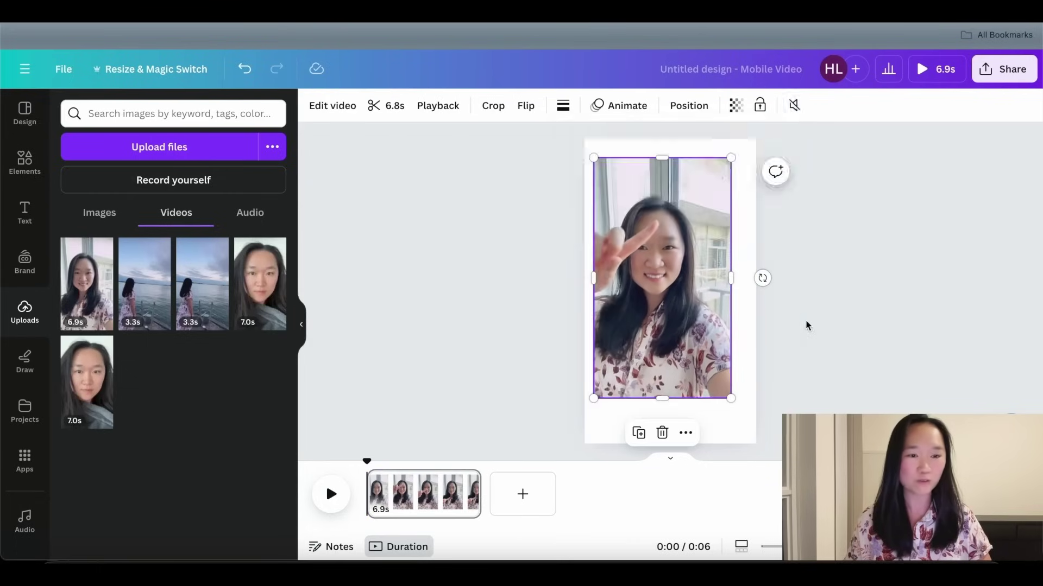
{"action": "left_click_drag", "start_coordinate": [659, 319], "coordinate": [650, 300]}
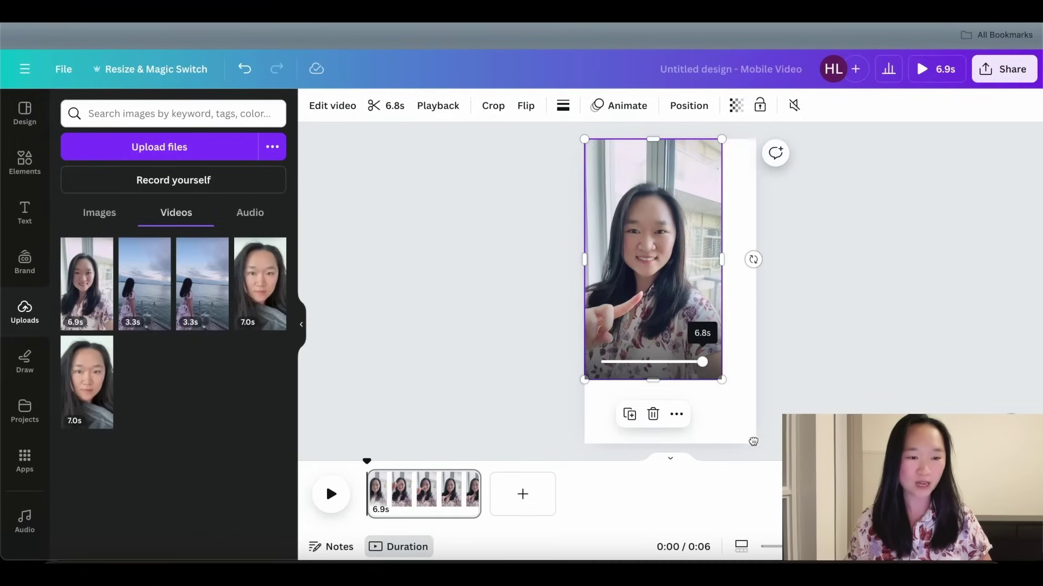
{"action": "left_click_drag", "start_coordinate": [722, 379], "coordinate": [756, 448]}
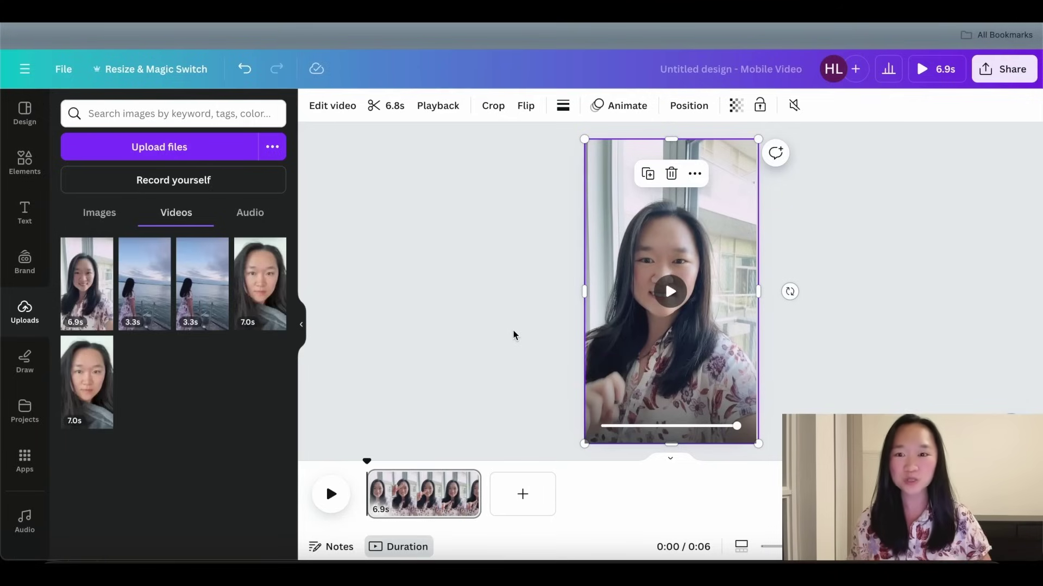
Step: Start a bulk creation with manually entered data, pasting in the script table with the fields Big Idea, Part 1, Part 2 and Part 3
{"action": "scroll", "coordinate": [32, 361], "scroll_direction": "down", "scroll_amount": 1}
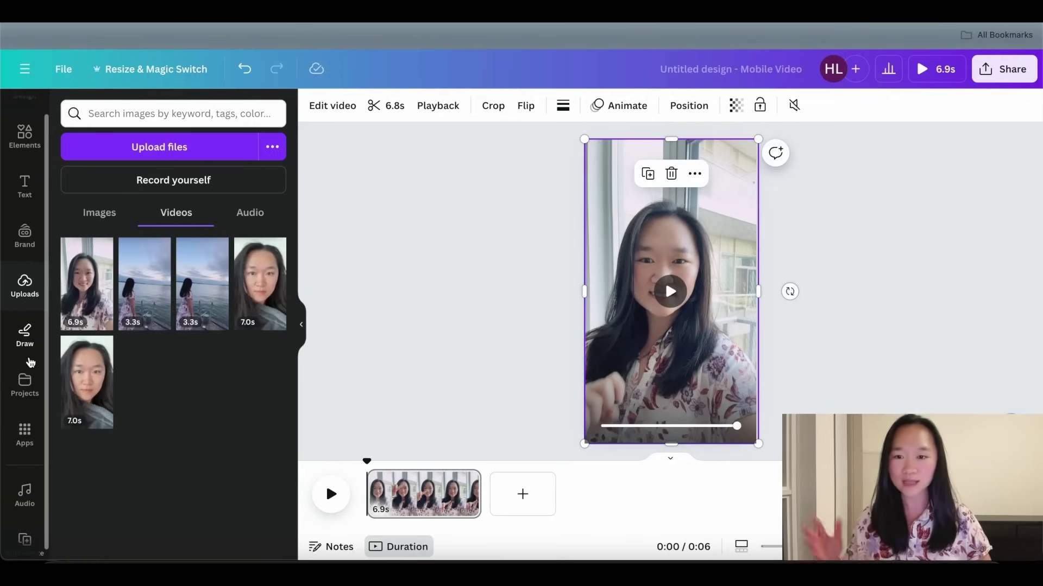
{"action": "scroll", "coordinate": [30, 375], "scroll_direction": "down", "scroll_amount": 1}
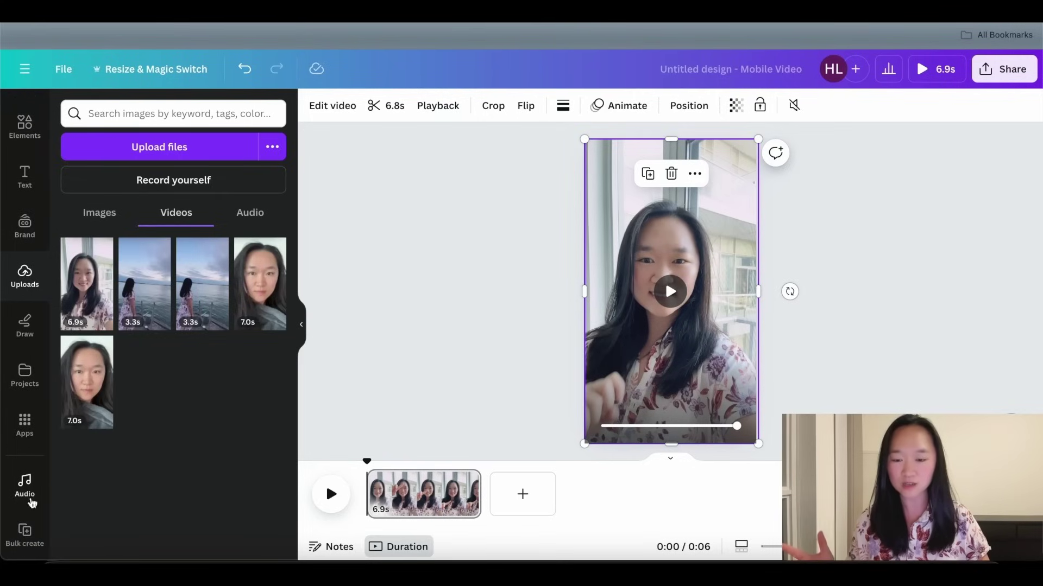
{"action": "left_click", "coordinate": [25, 532]}
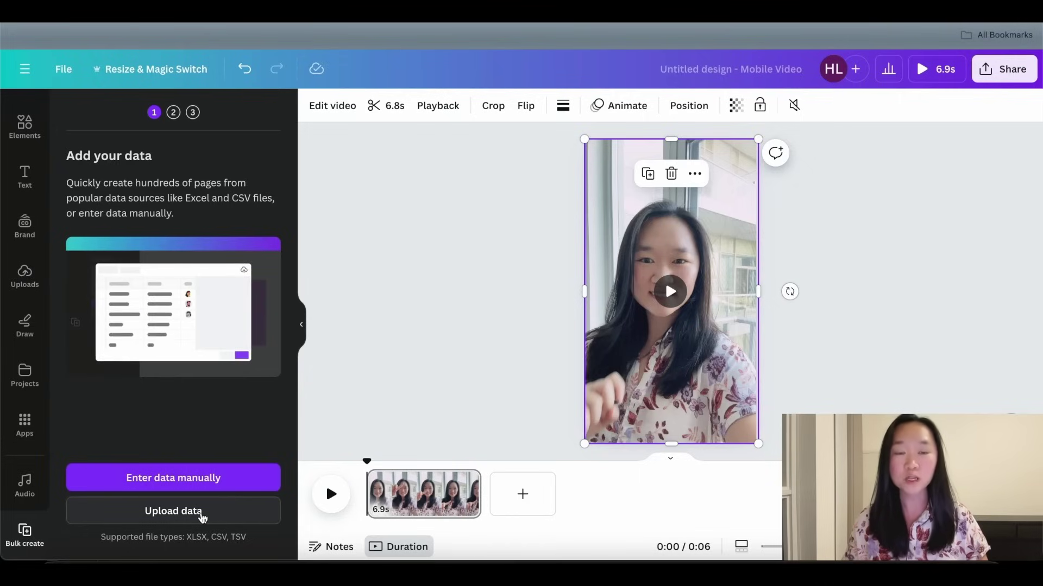
{"action": "left_click", "coordinate": [167, 480]}
{"action": "left_click", "coordinate": [158, 130]}
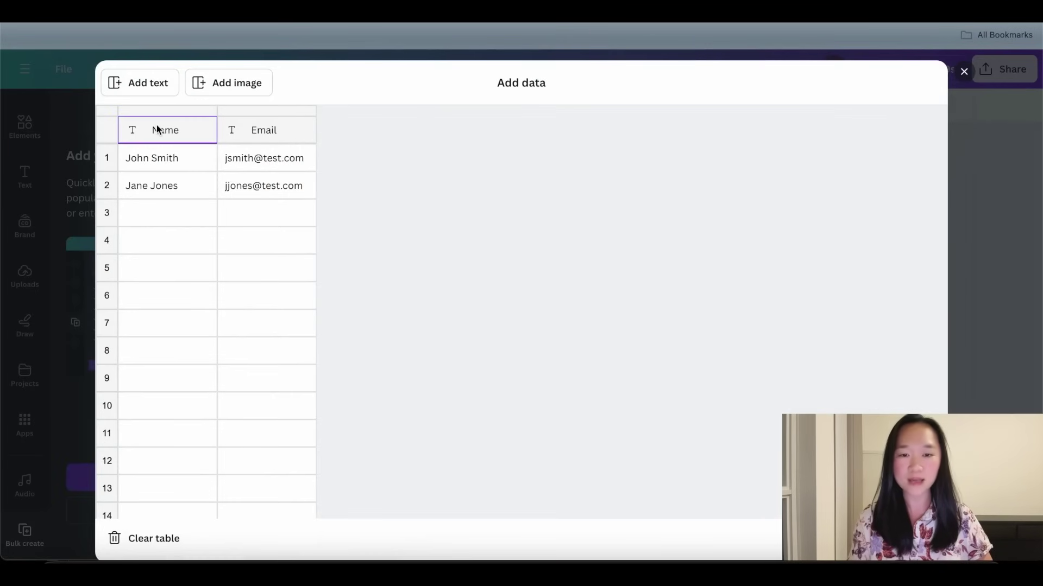
{"action": "key", "text": "ctrl+v"}
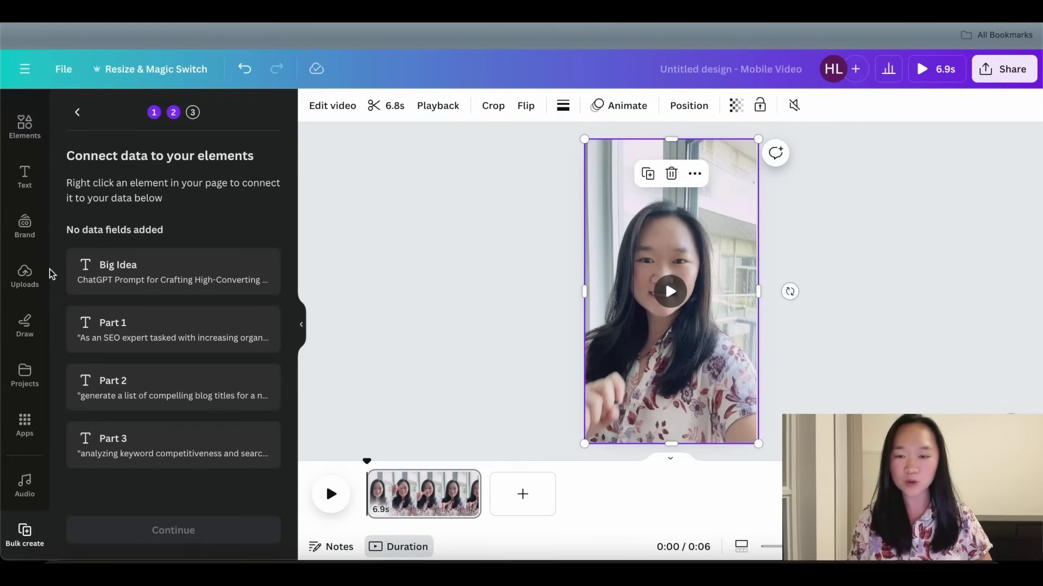
Step: Add a subheading reading "Prompt" and centre it horizontally near the top of the video page
{"action": "left_click", "coordinate": [26, 175]}
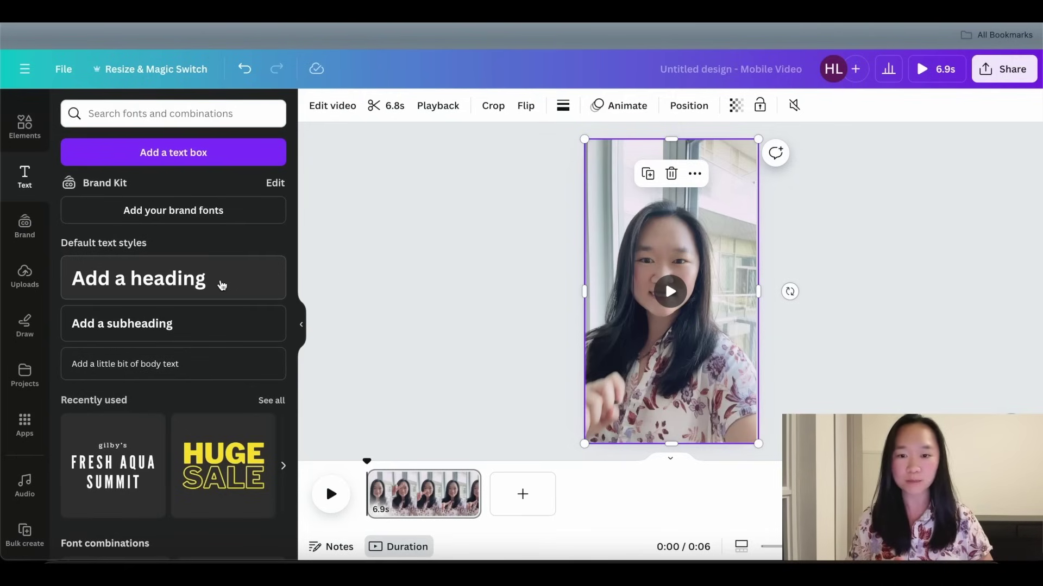
{"action": "left_click_drag", "start_coordinate": [186, 328], "coordinate": [716, 173]}
{"action": "double_click", "coordinate": [705, 164]}
{"action": "key", "text": "Escape"}
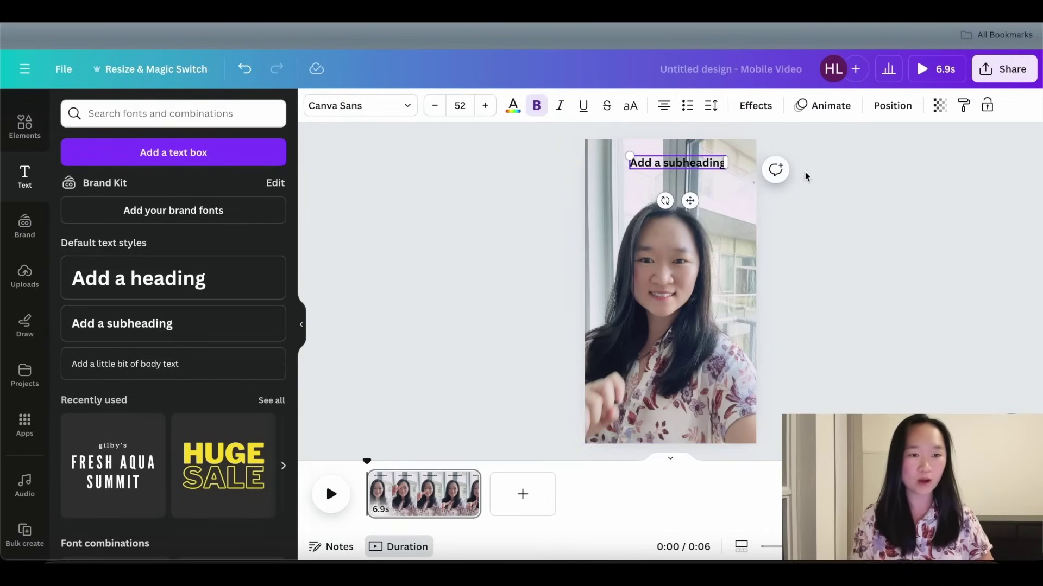
{"action": "double_click", "coordinate": [704, 164]}
{"action": "type", "text": "Prompt"}
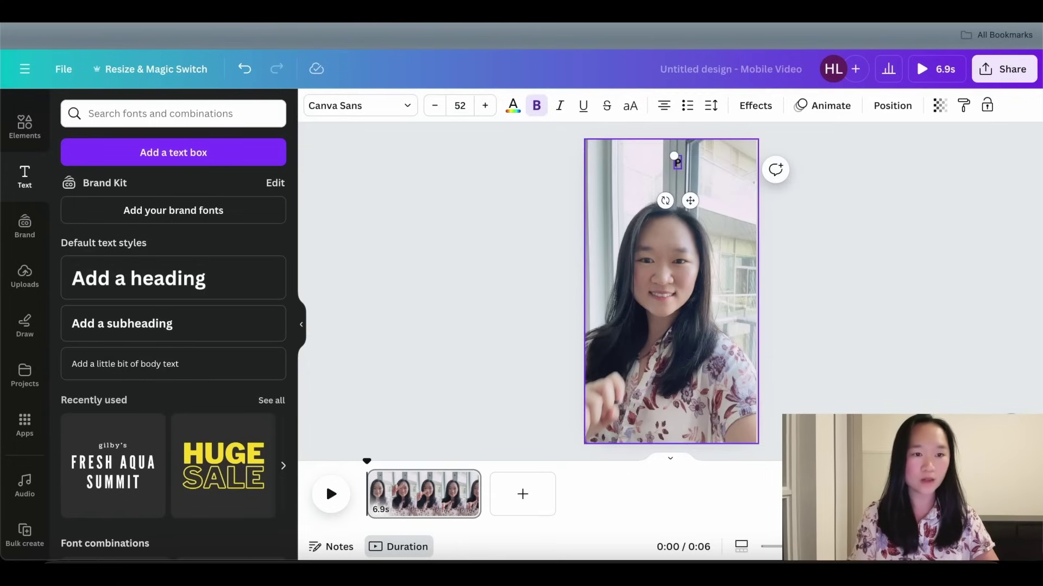
{"action": "left_click", "coordinate": [795, 174]}
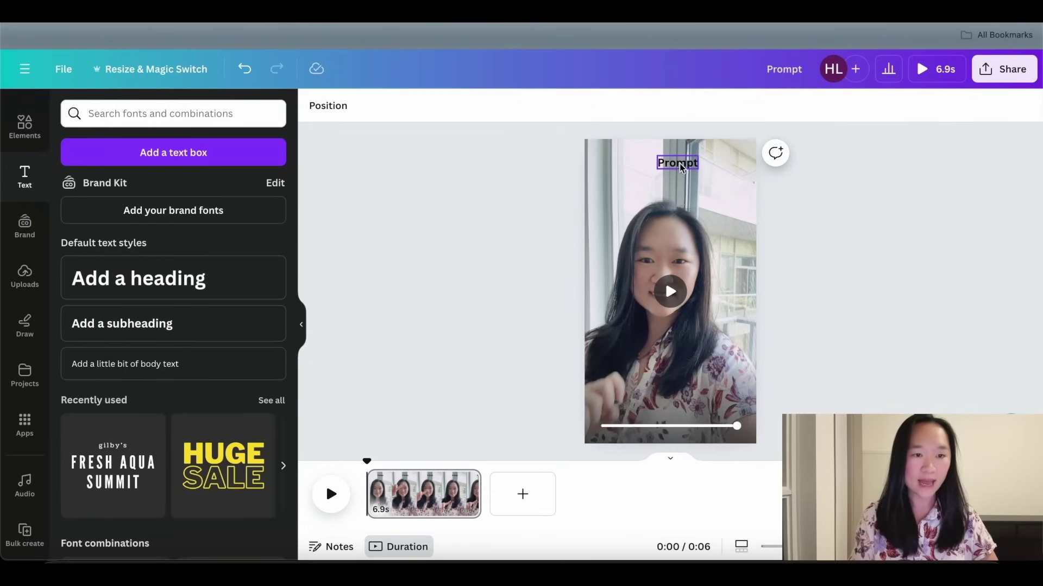
{"action": "left_click_drag", "start_coordinate": [675, 163], "coordinate": [670, 157]}
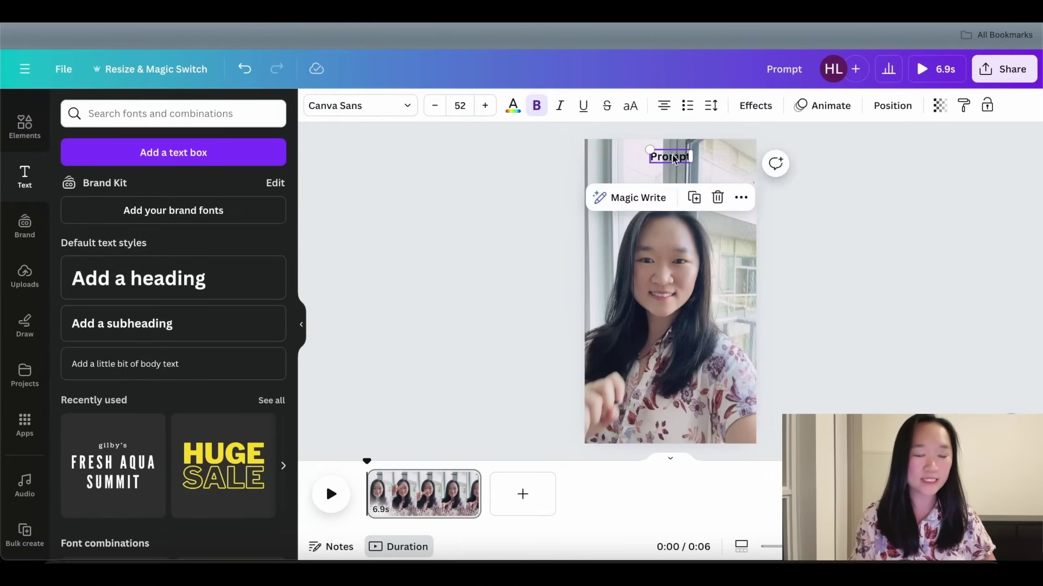
Step: Apply the Background text effect to the "Prompt" subheading and colour its background white
{"action": "left_click", "coordinate": [756, 106]}
{"action": "left_click", "coordinate": [96, 472]}
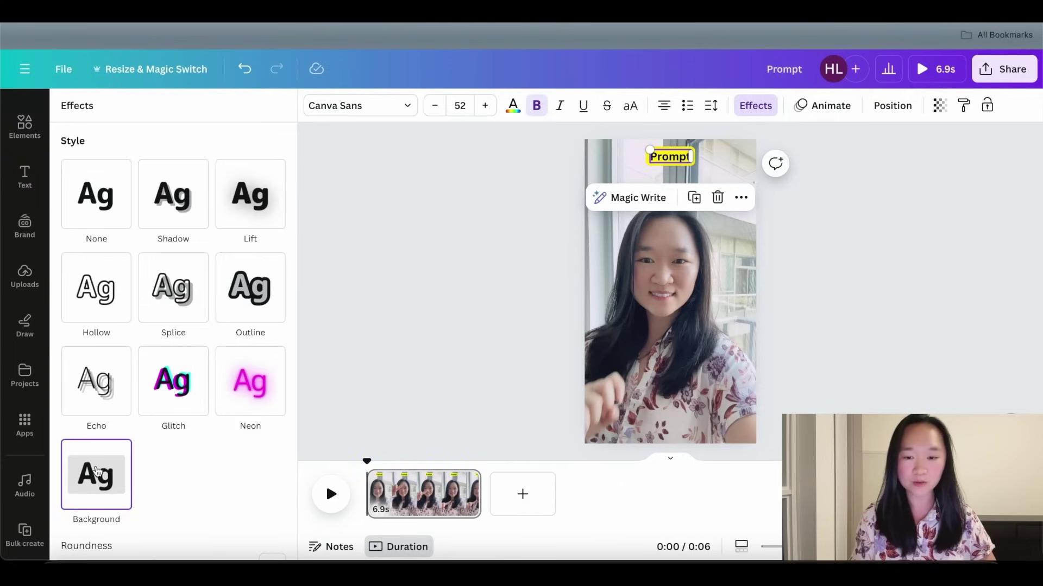
{"action": "scroll", "coordinate": [139, 433], "scroll_direction": "down", "scroll_amount": 5}
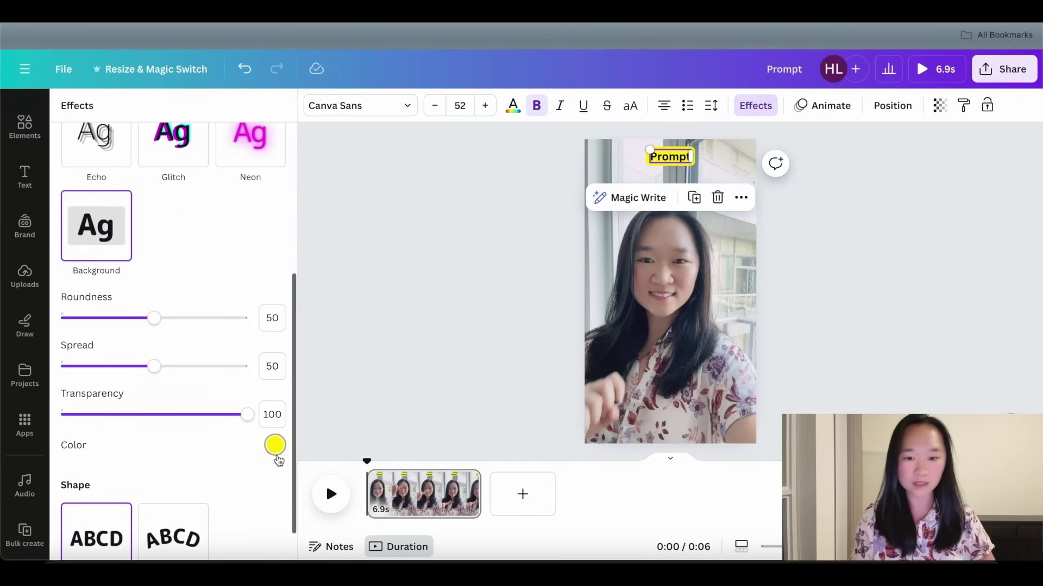
{"action": "left_click", "coordinate": [280, 450]}
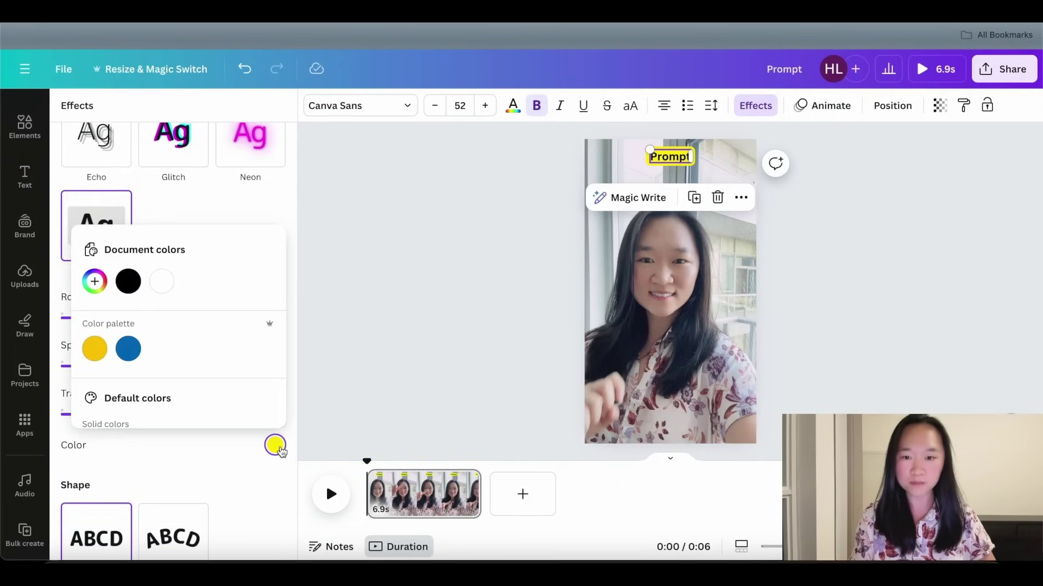
{"action": "left_click", "coordinate": [161, 281]}
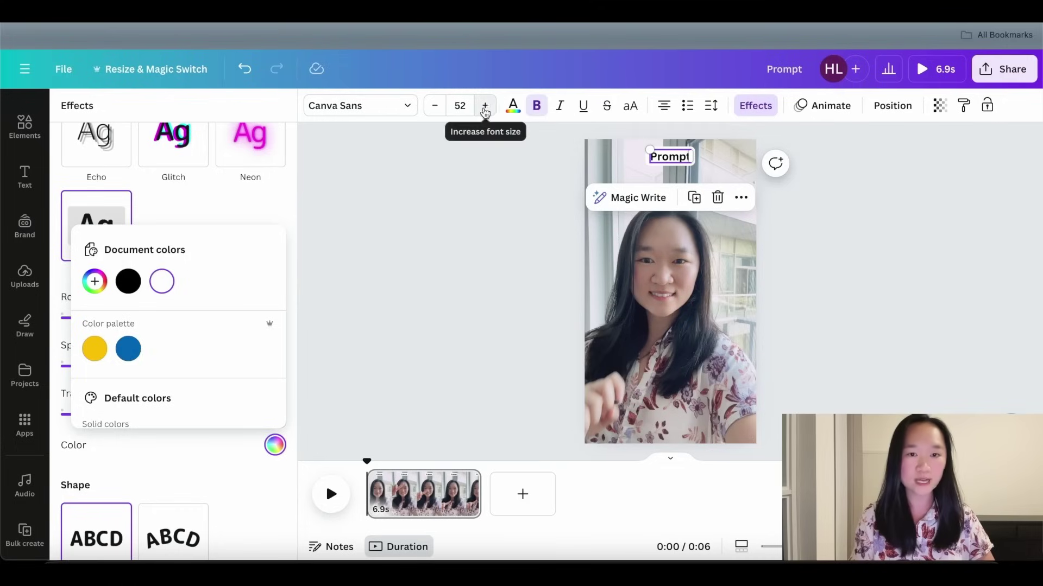
{"action": "left_click", "coordinate": [391, 105]}
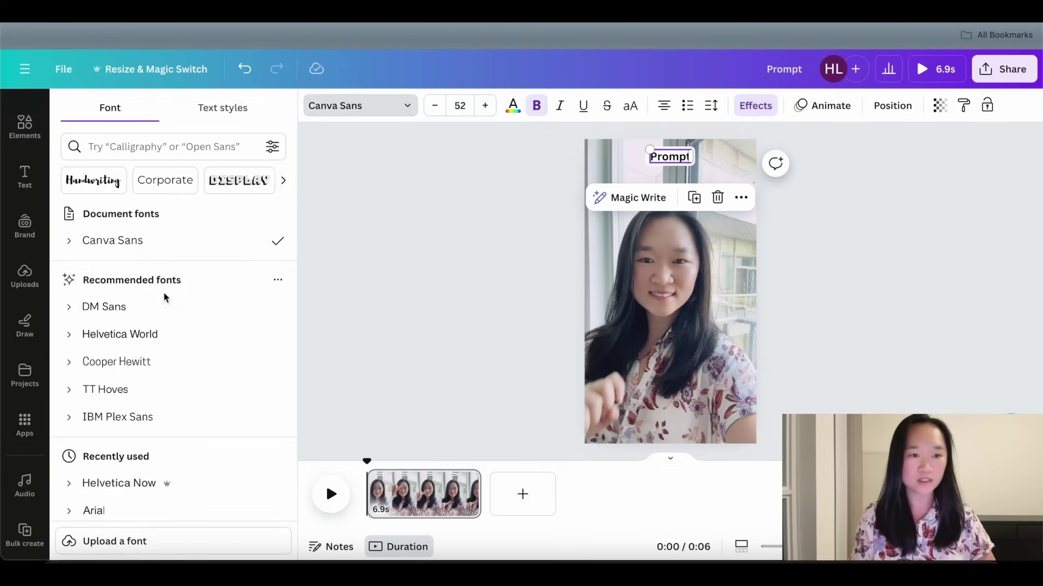
{"action": "key", "text": "Escape"}
{"action": "left_click", "coordinate": [430, 275]}
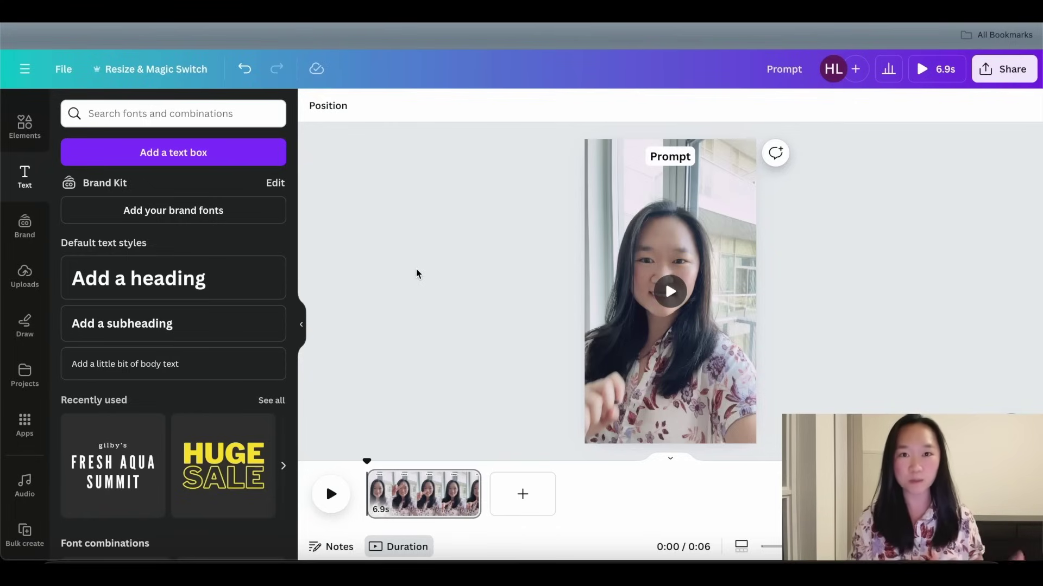
Step: Add body text reading "Part 1" below the "Prompt" heading, delay its start on the timeline, and preview the timing
{"action": "left_click_drag", "start_coordinate": [154, 364], "coordinate": [698, 220]}
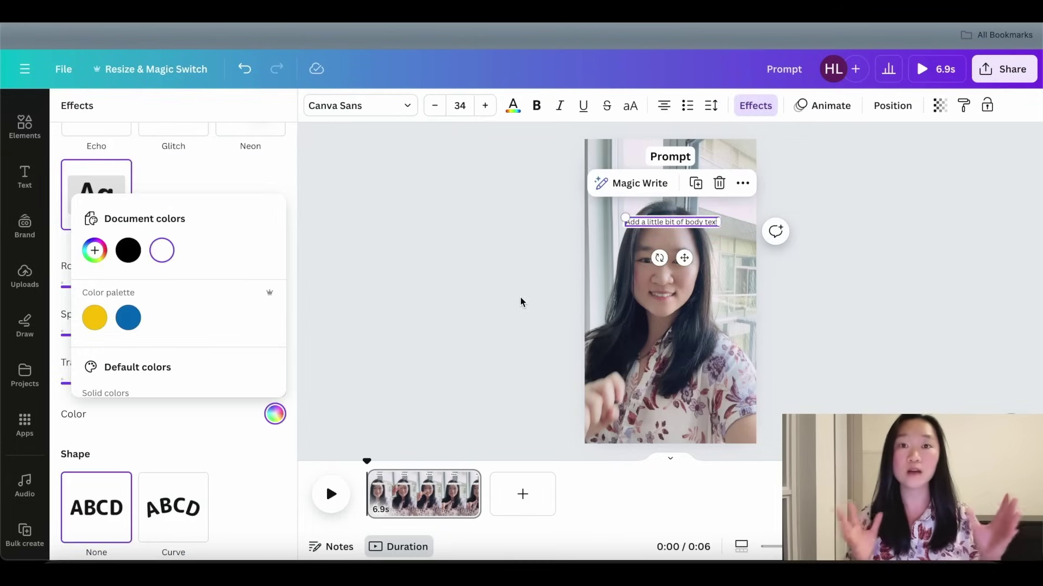
{"action": "right_click", "coordinate": [668, 225]}
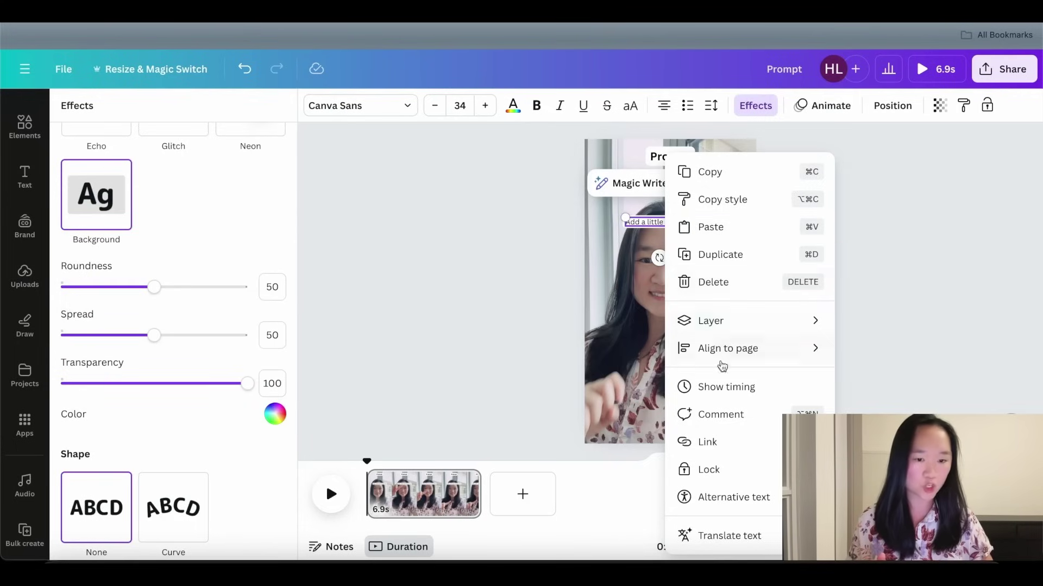
{"action": "left_click", "coordinate": [700, 386]}
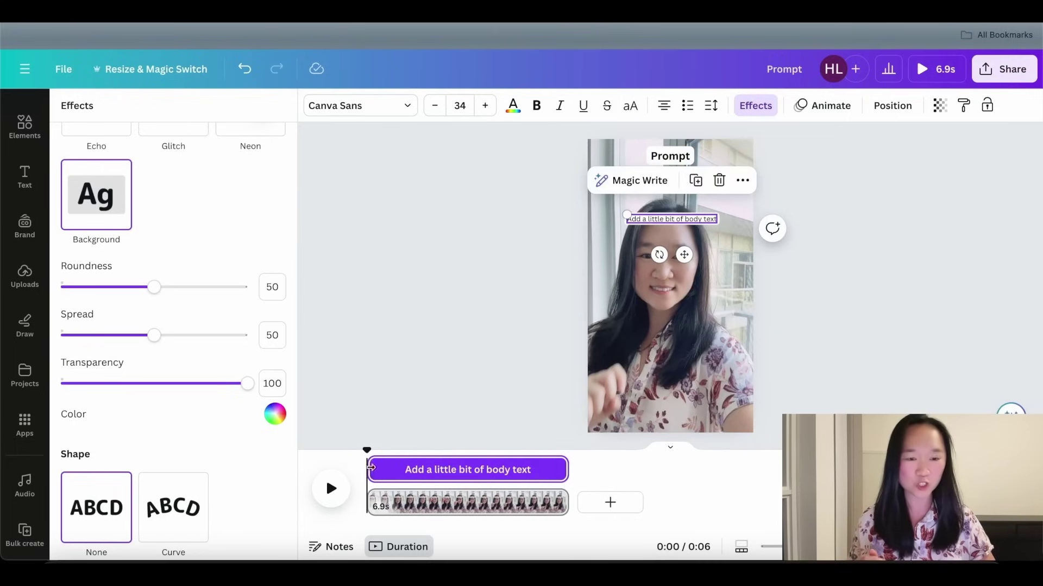
{"action": "double_click", "coordinate": [692, 221]}
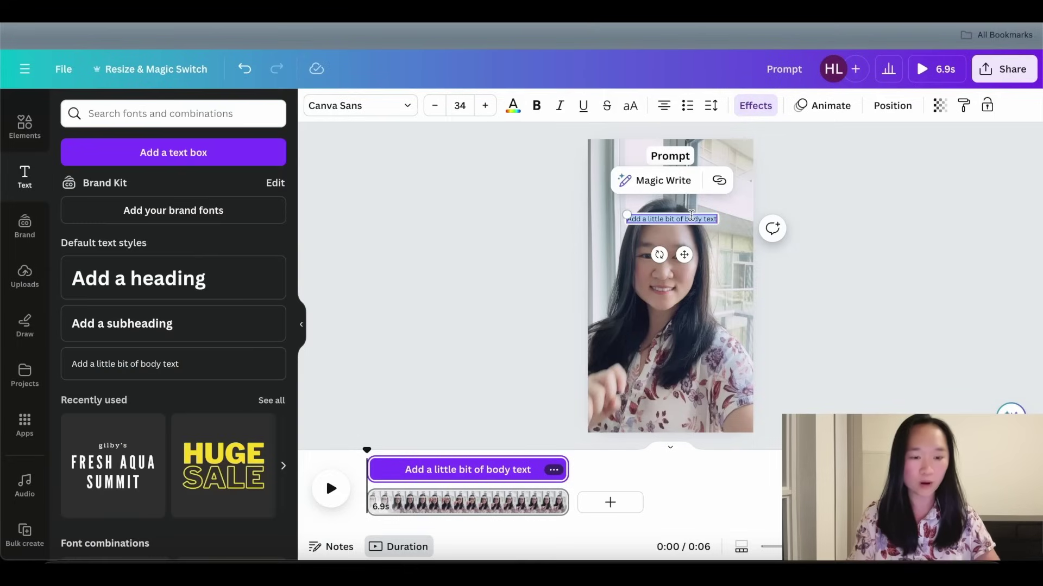
{"action": "type", "text": "Part 1"}
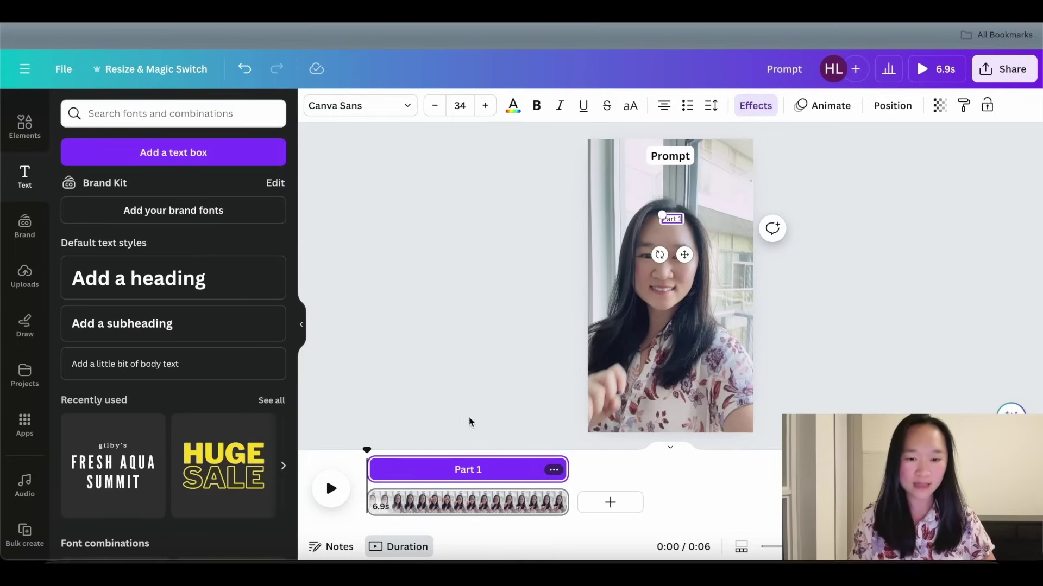
{"action": "left_click_drag", "start_coordinate": [373, 468], "coordinate": [407, 468]}
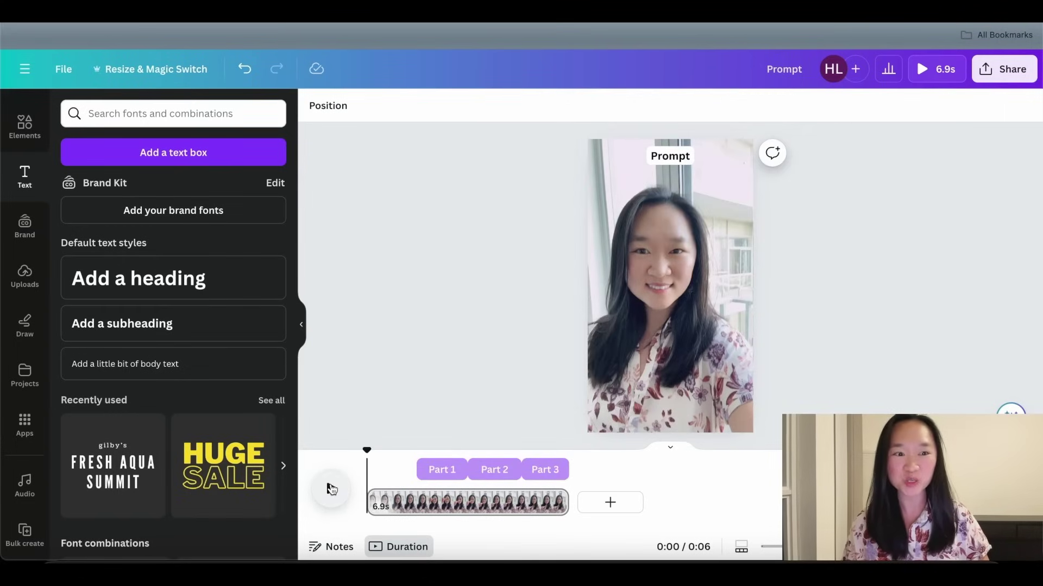
{"action": "left_click", "coordinate": [331, 489]}
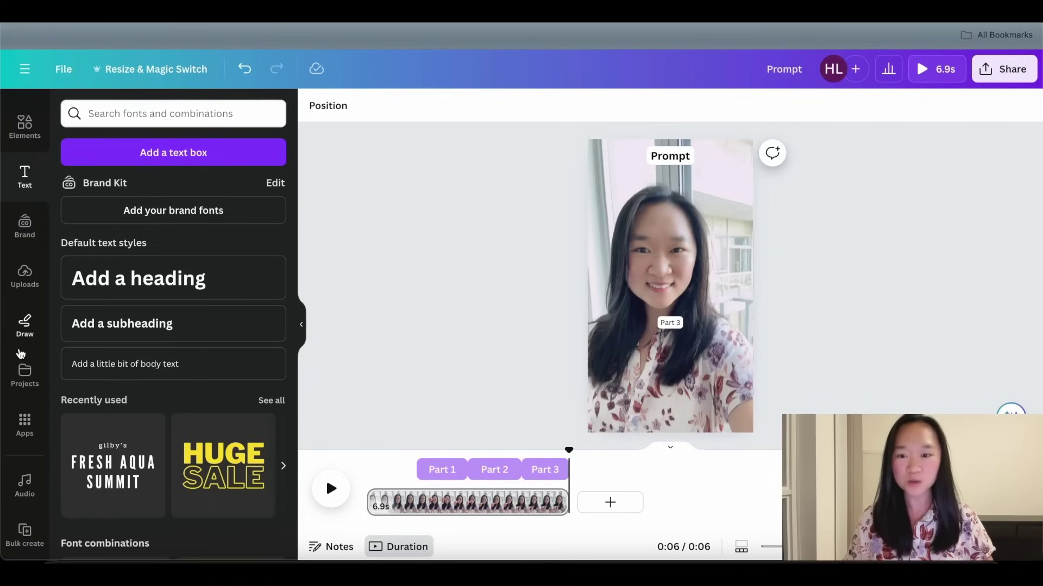
Step: Return to the bulk creation and connect the "Prompt" heading to the Big Idea data field
{"action": "left_click", "coordinate": [27, 540]}
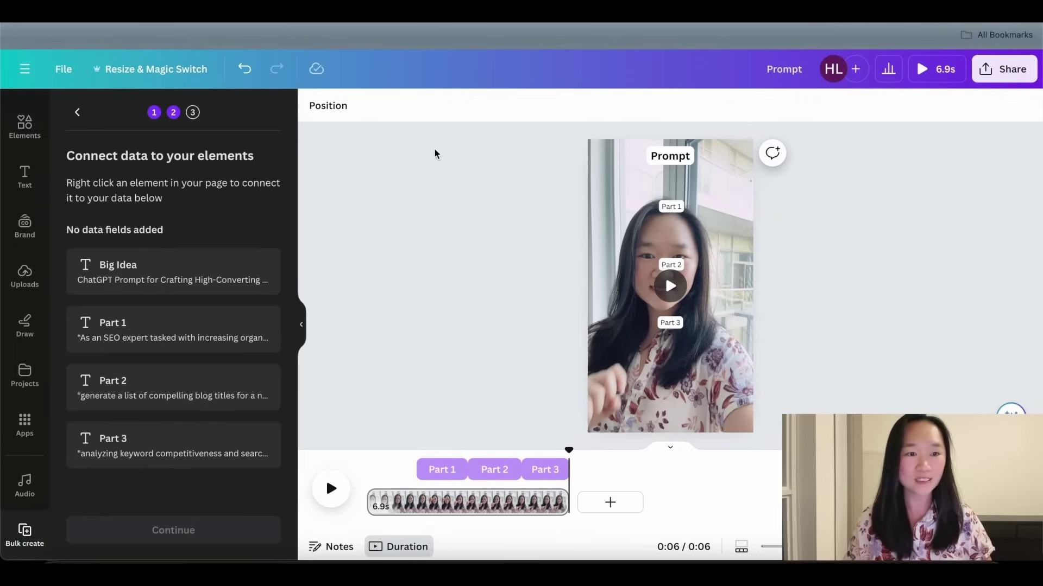
{"action": "left_click", "coordinate": [672, 157]}
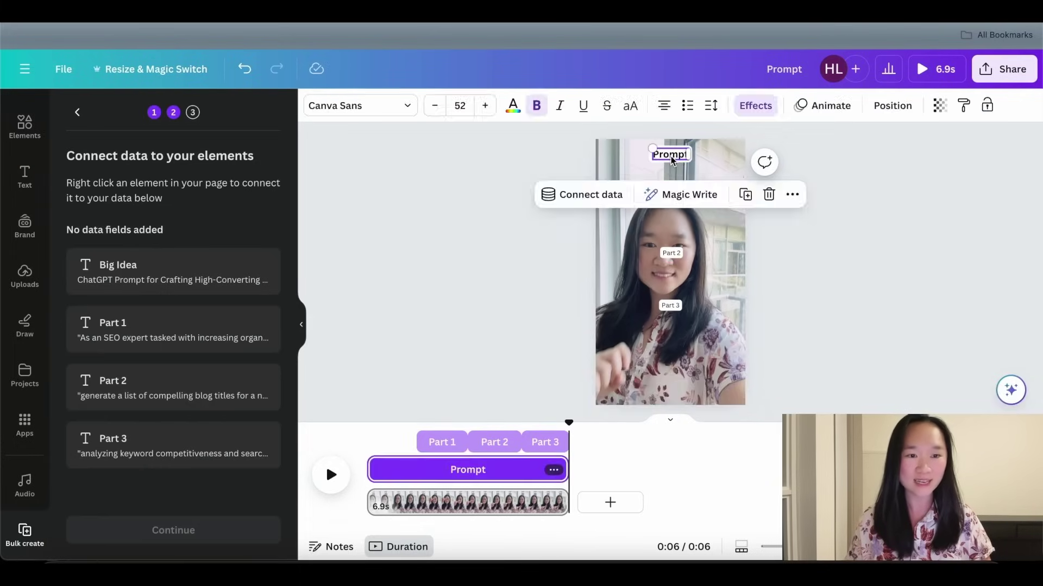
{"action": "left_click", "coordinate": [575, 203]}
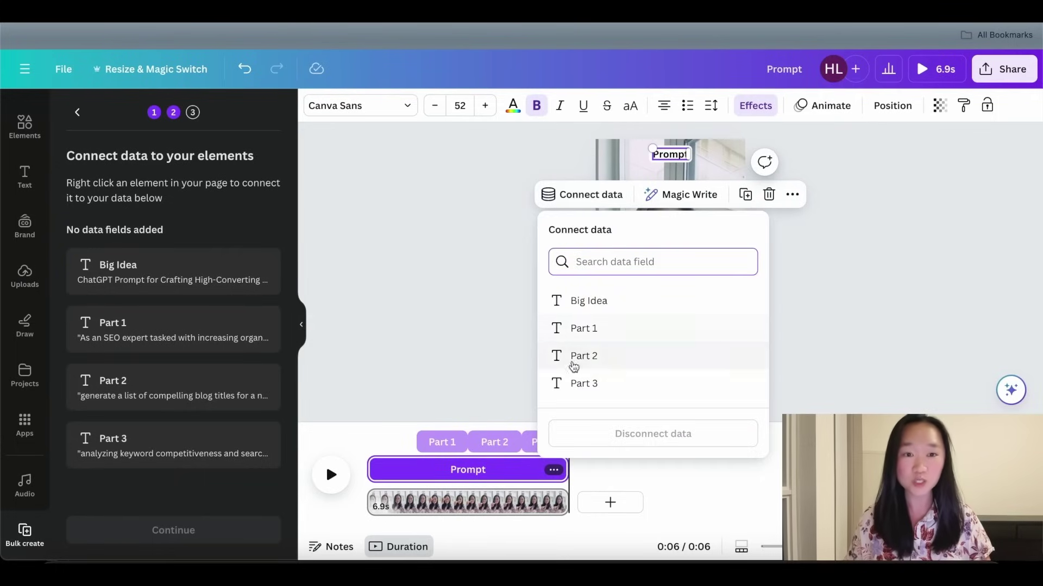
{"action": "left_click", "coordinate": [587, 306]}
{"action": "left_click", "coordinate": [532, 292]}
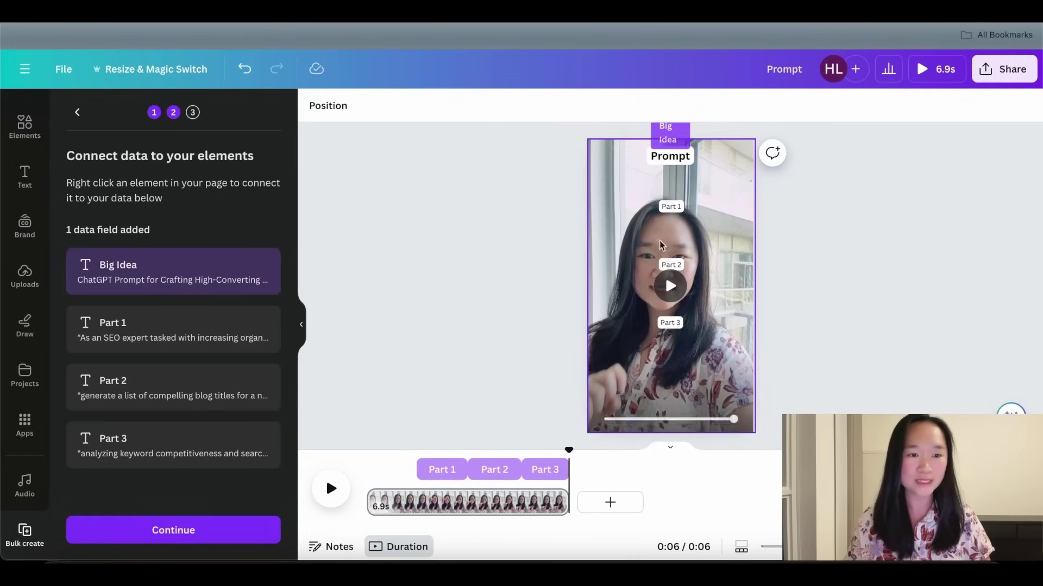
Step: Connect the Part 1, Part 2 and Part 3 texts on the page to their matching data fields
{"action": "left_click", "coordinate": [671, 206]}
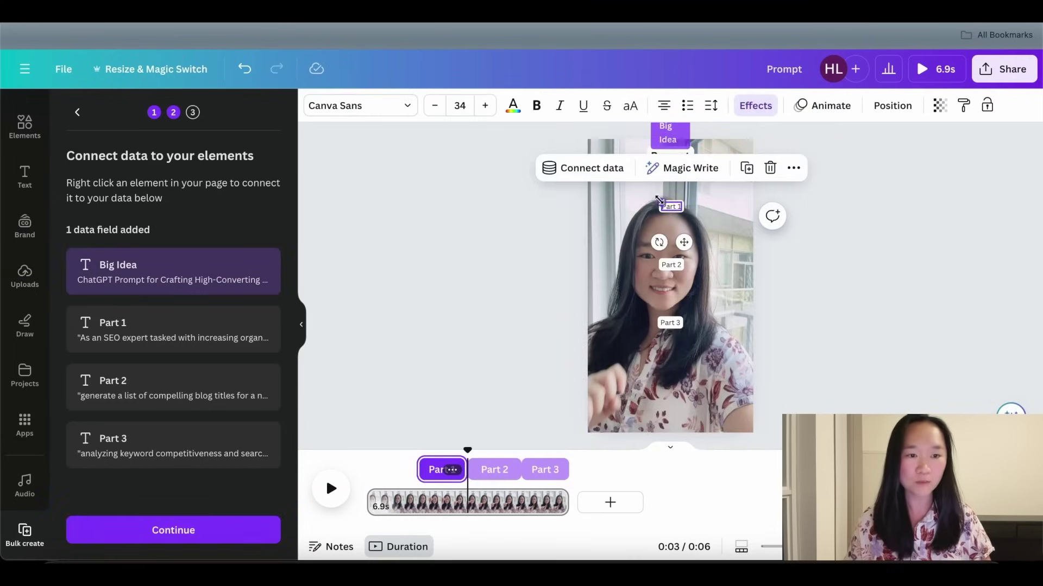
{"action": "left_click", "coordinate": [583, 174]}
{"action": "left_click", "coordinate": [579, 303]}
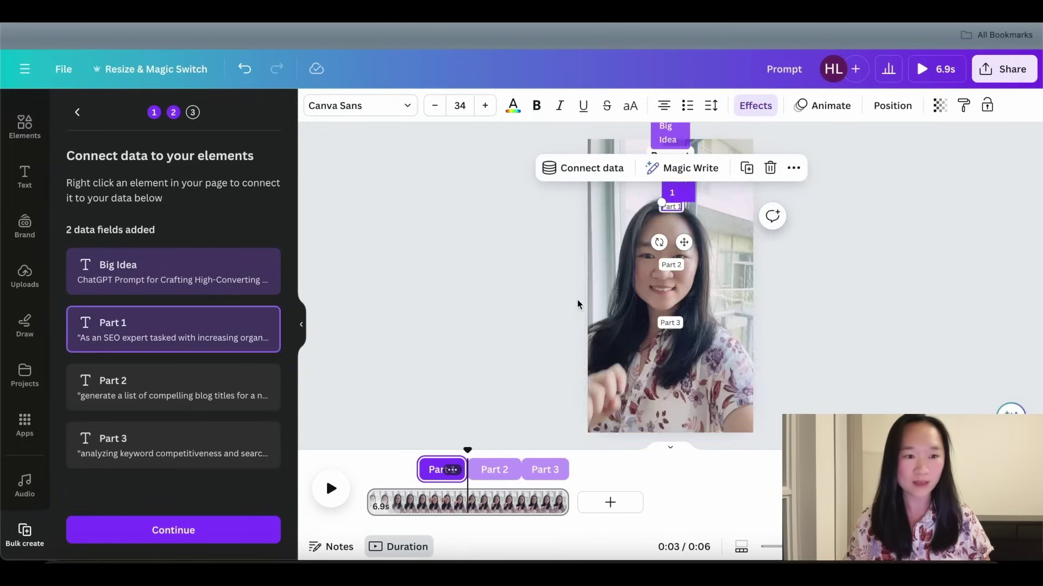
{"action": "left_click", "coordinate": [672, 266]}
{"action": "left_click", "coordinate": [610, 235]}
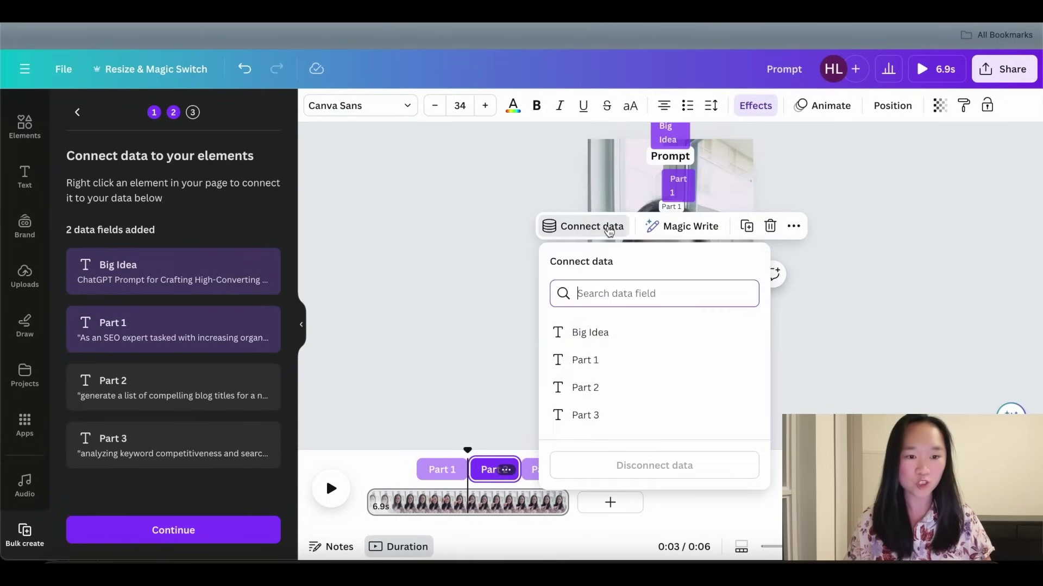
{"action": "left_click", "coordinate": [582, 387]}
{"action": "left_click", "coordinate": [670, 322]}
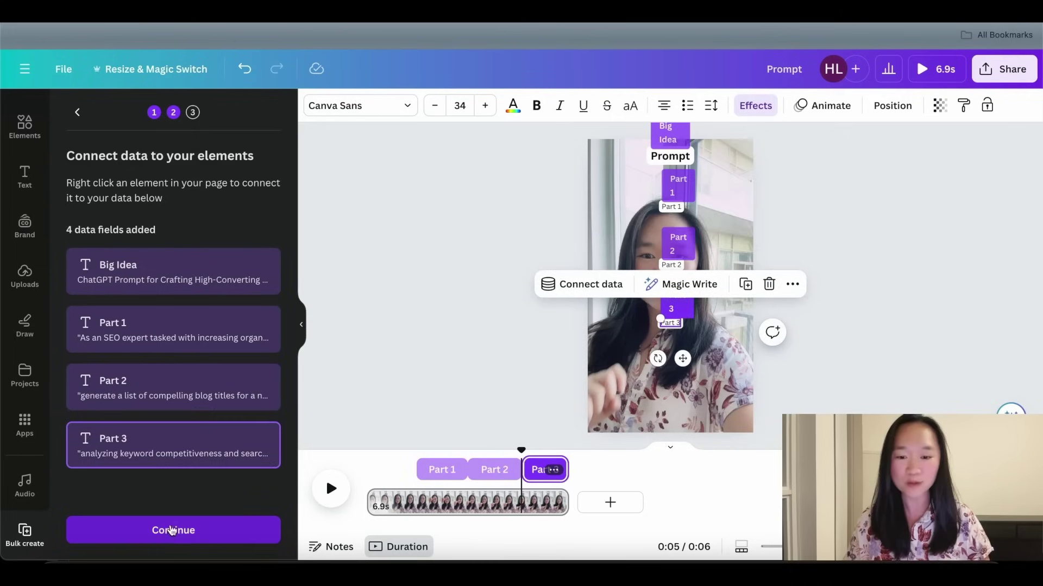
Step: Generate 30 designs from all the selected data rows
{"action": "left_click", "coordinate": [170, 535]}
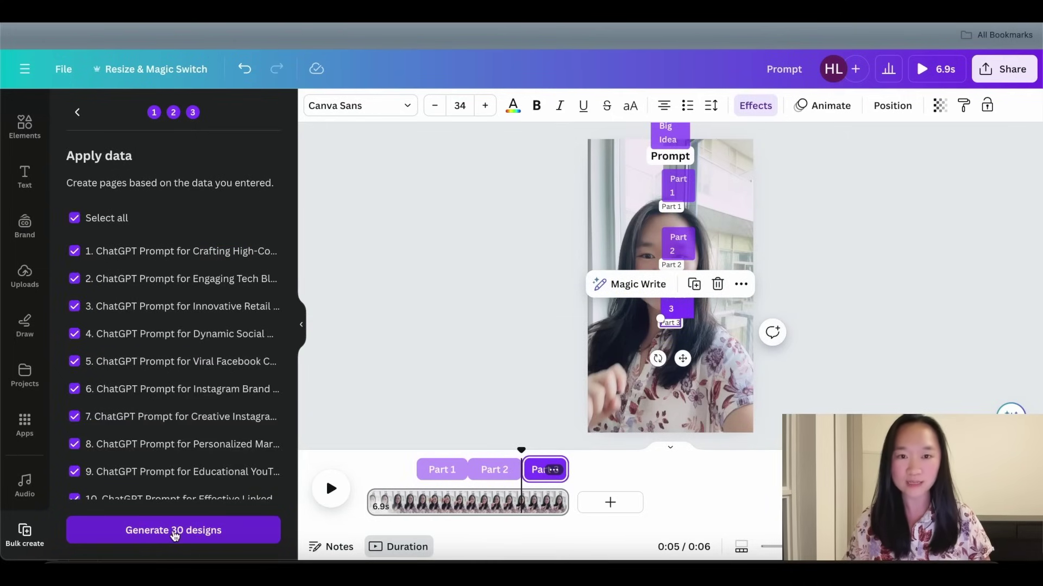
{"action": "left_click", "coordinate": [174, 534]}
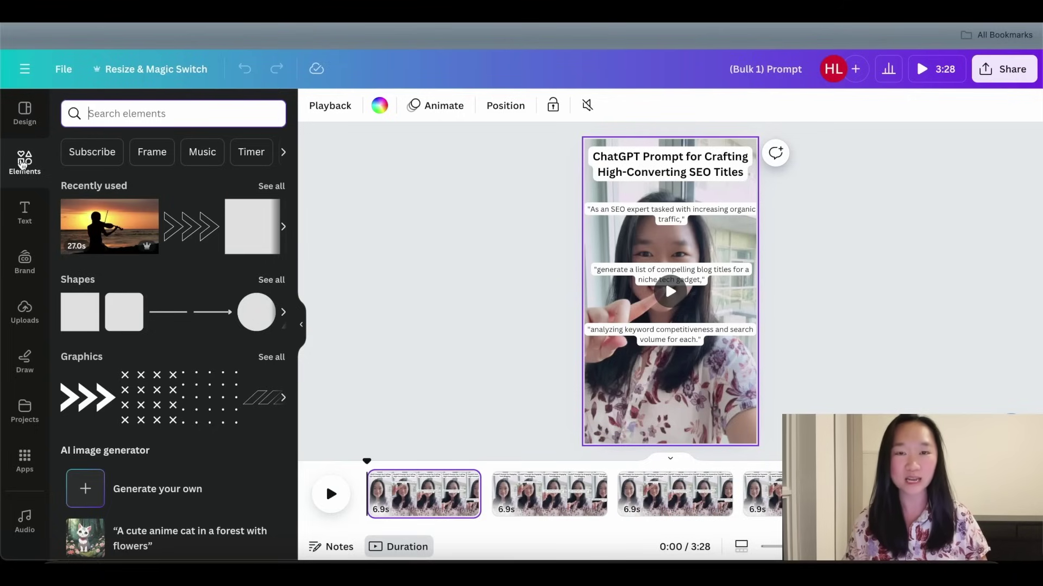
Step: Find "Corporate upbeat" audio and place the track "Hope" at the start of the bulk design's timeline
{"action": "left_click", "coordinate": [195, 152]}
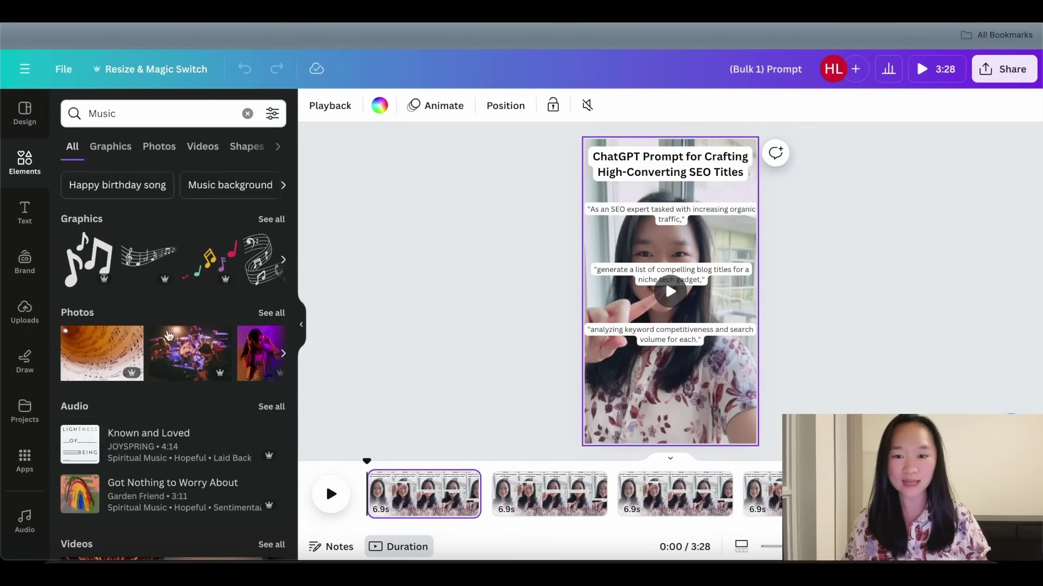
{"action": "scroll", "coordinate": [171, 342], "scroll_direction": "down", "scroll_amount": 1}
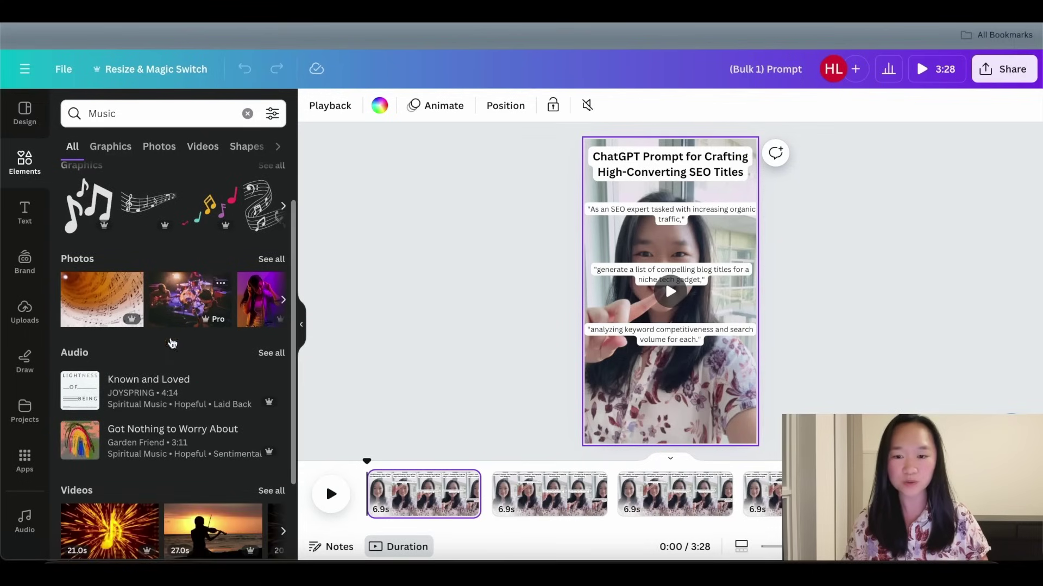
{"action": "left_click", "coordinate": [272, 353]}
{"action": "scroll", "coordinate": [114, 274], "scroll_direction": "down", "scroll_amount": 2}
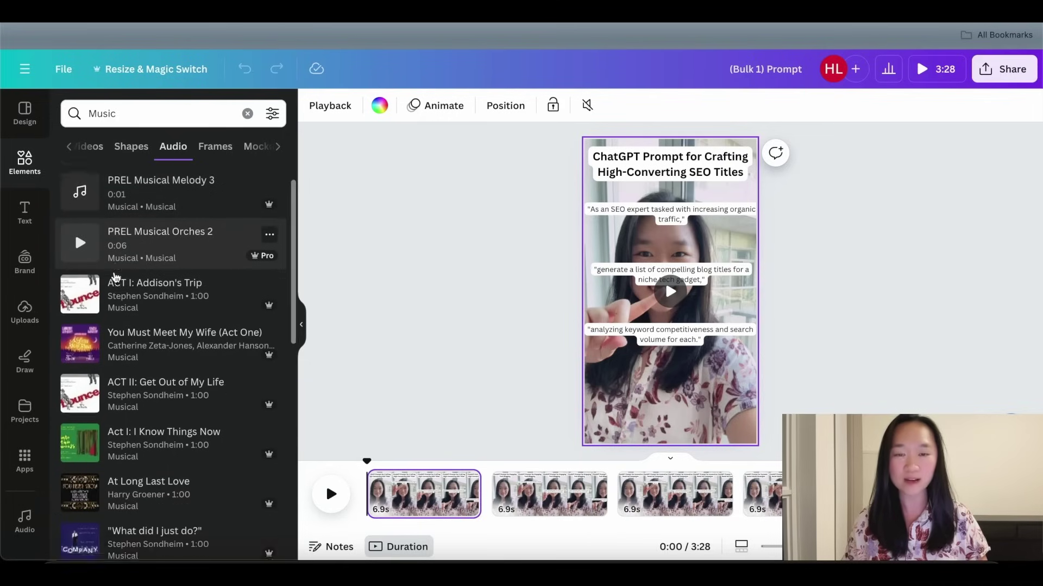
{"action": "scroll", "coordinate": [116, 275], "scroll_direction": "up", "scroll_amount": 2}
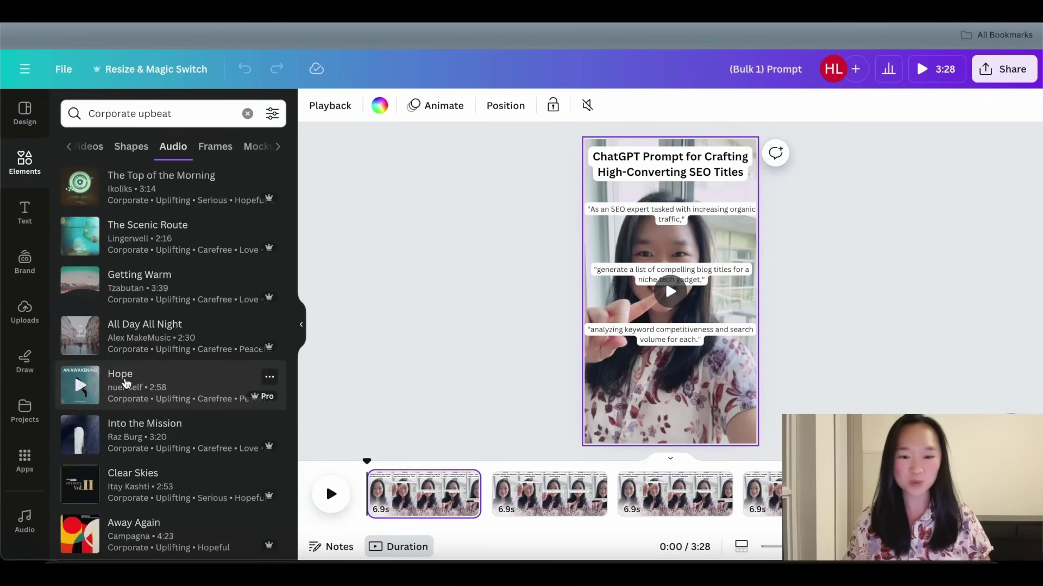
{"action": "left_click_drag", "start_coordinate": [125, 383], "coordinate": [365, 510]}
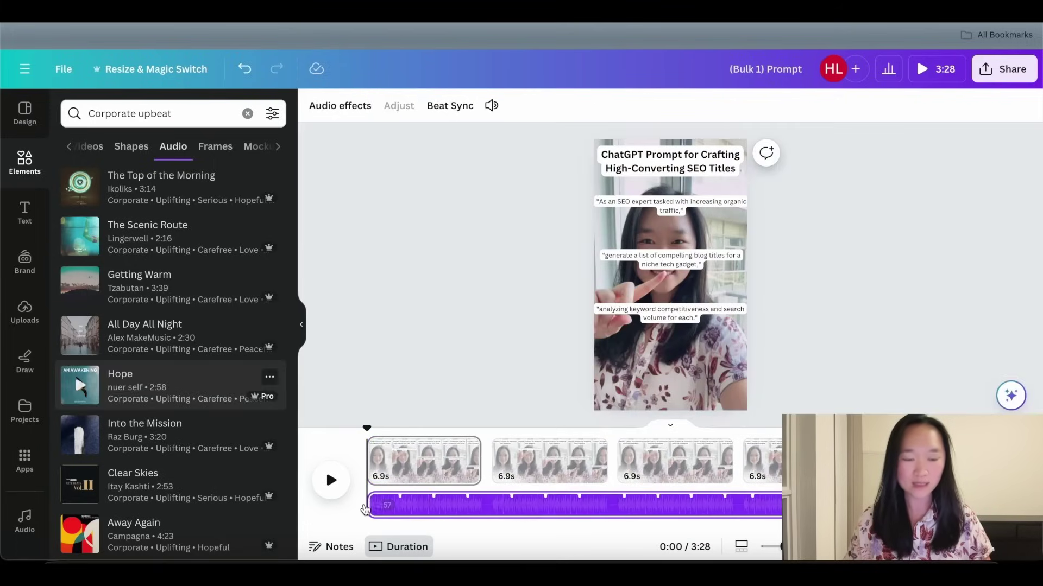
{"action": "left_click", "coordinate": [354, 332]}
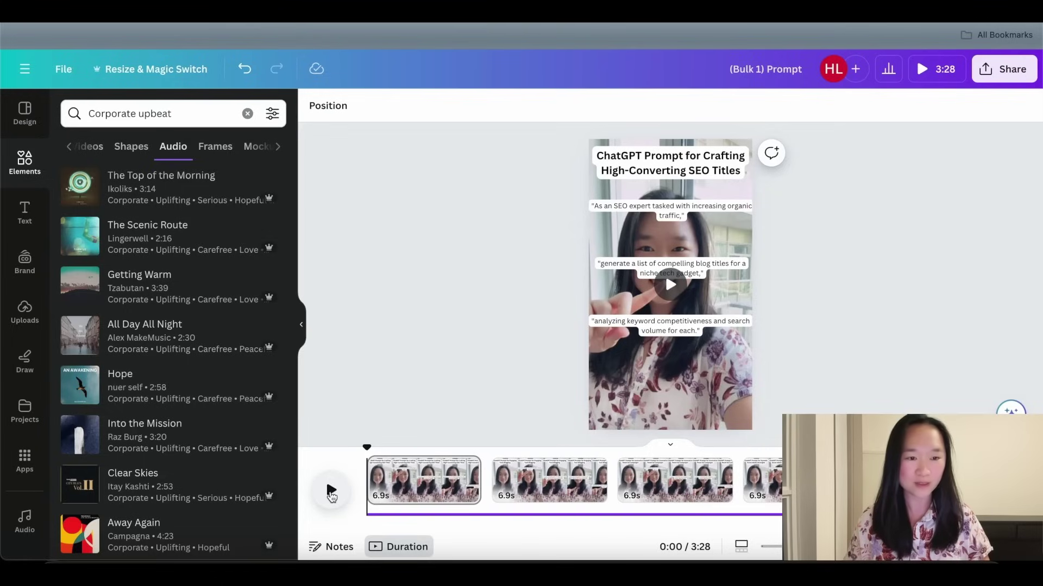
Step: Play through the generated pages to check the text timing against the gestures and the background music
{"action": "left_click", "coordinate": [330, 493]}
{"action": "left_click", "coordinate": [331, 495]}
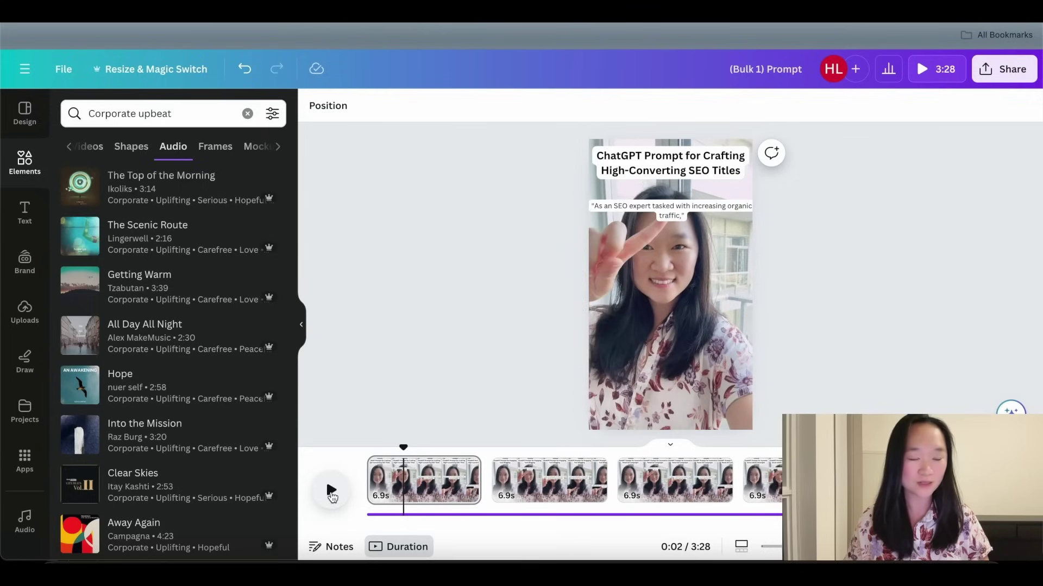
{"action": "left_click", "coordinate": [331, 494]}
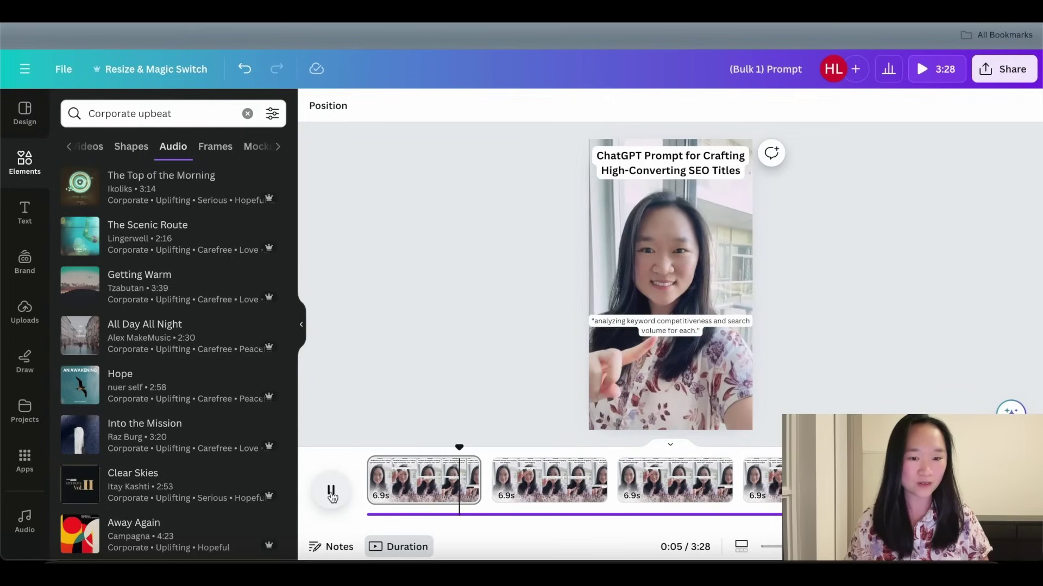
{"action": "left_click", "coordinate": [331, 494]}
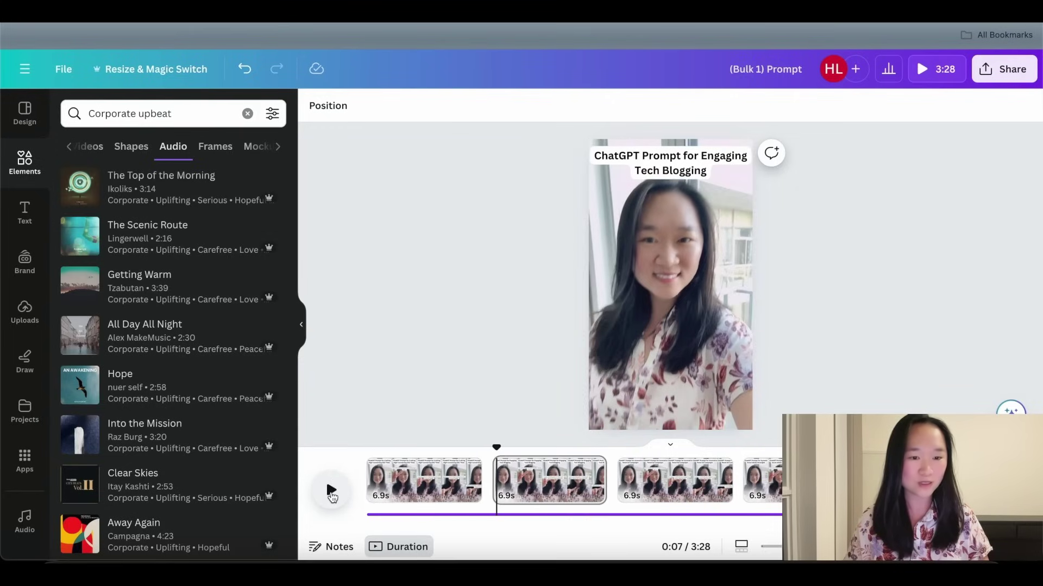
{"action": "left_click", "coordinate": [331, 494]}
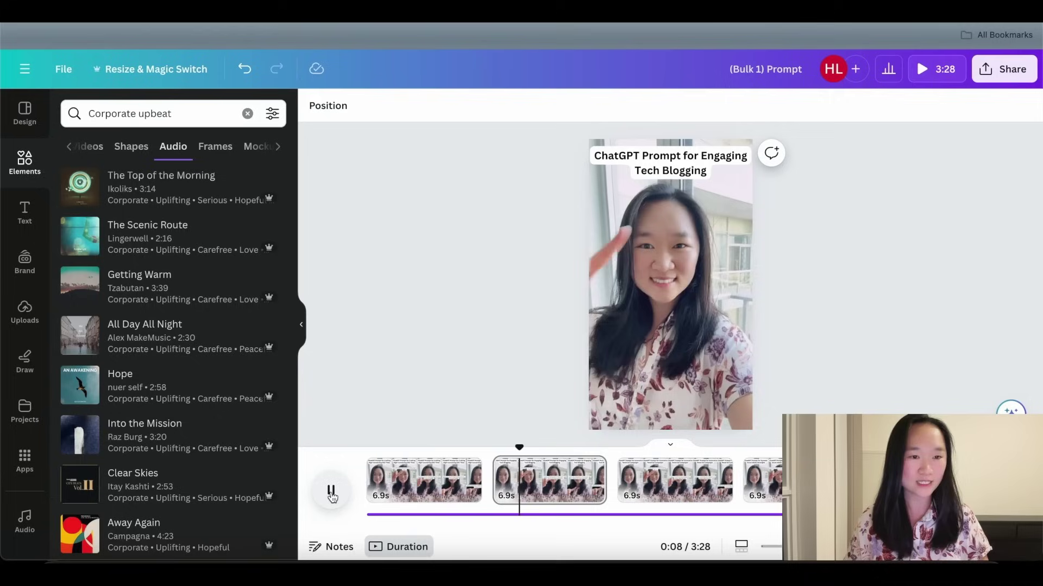
{"action": "left_click", "coordinate": [332, 495]}
{"action": "left_click", "coordinate": [331, 494]}
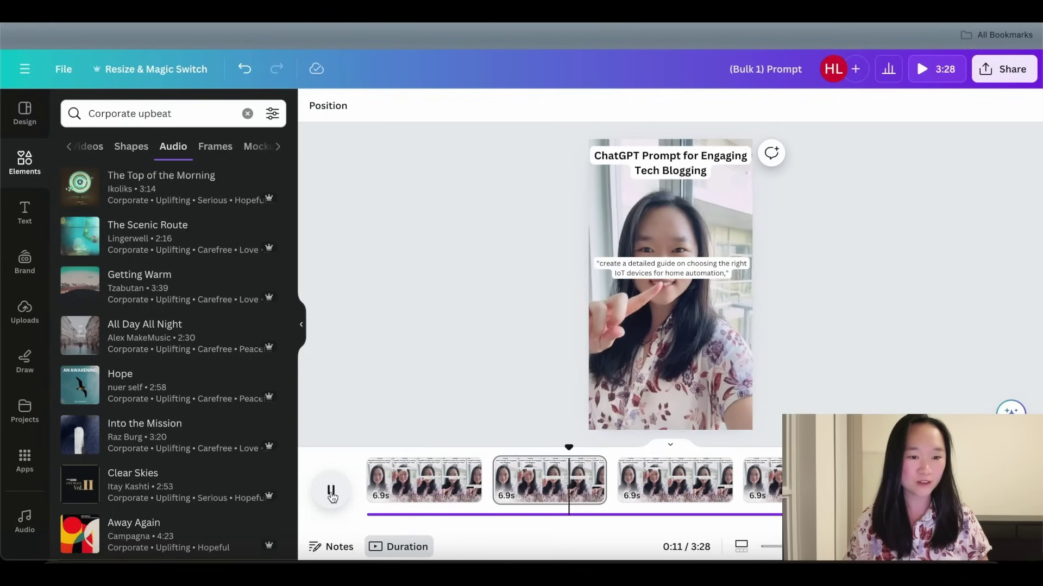
{"action": "left_click", "coordinate": [331, 494]}
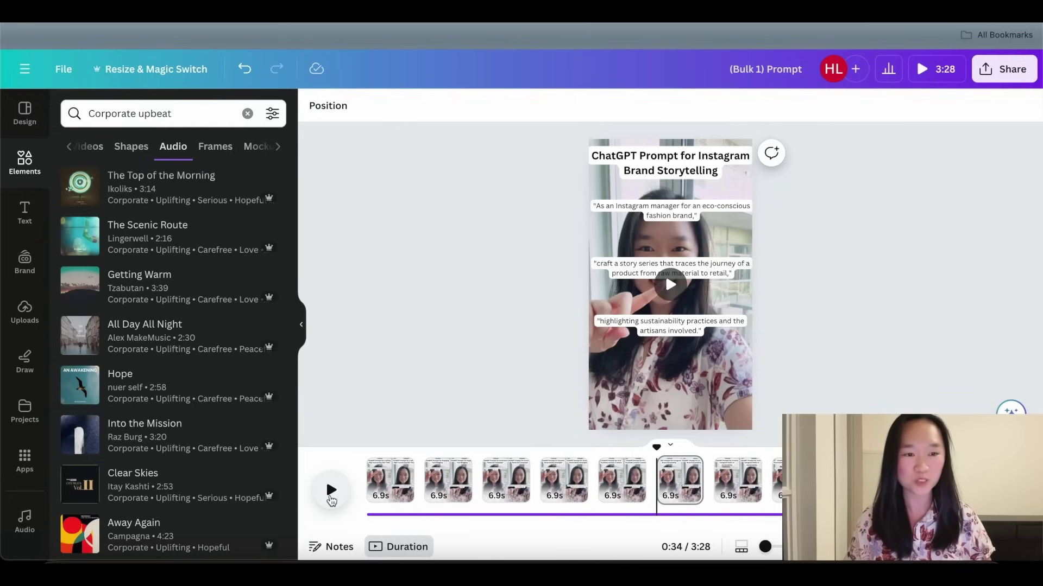
Step: Play the Instagram brand storytelling page and download all 30 pages as separate files
{"action": "left_click", "coordinate": [332, 491]}
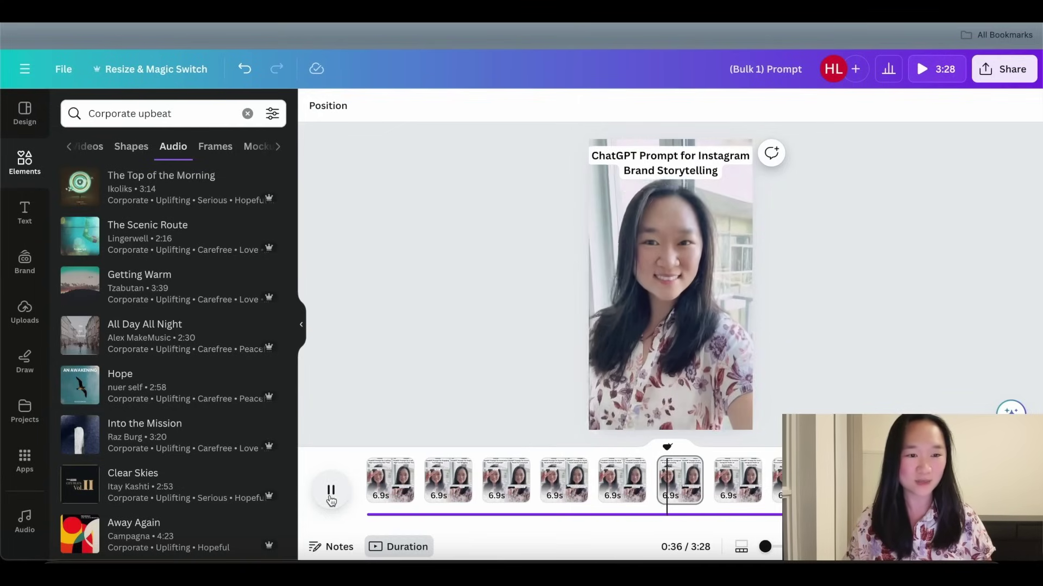
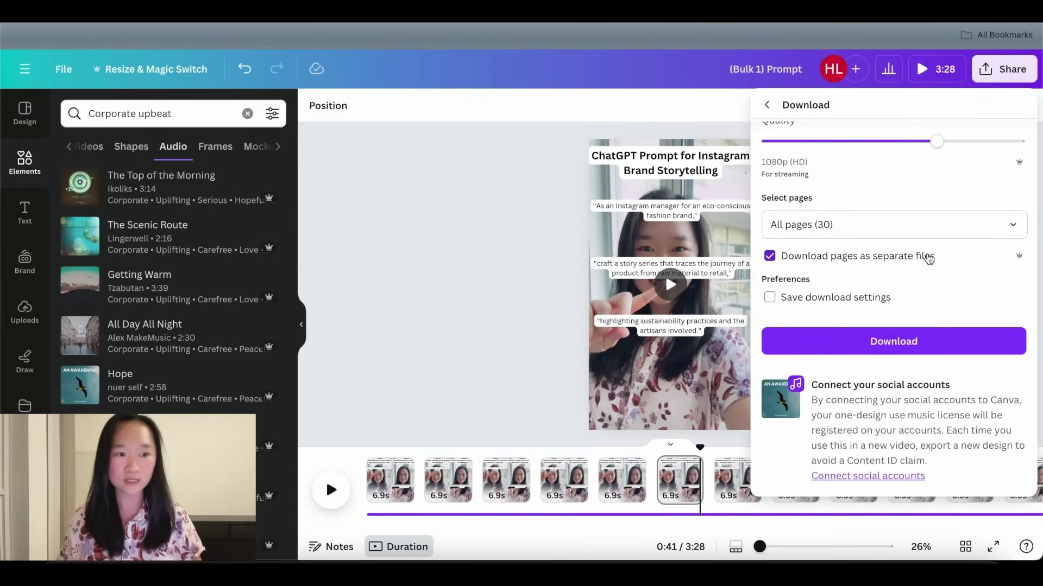
{"action": "left_click", "coordinate": [879, 348]}
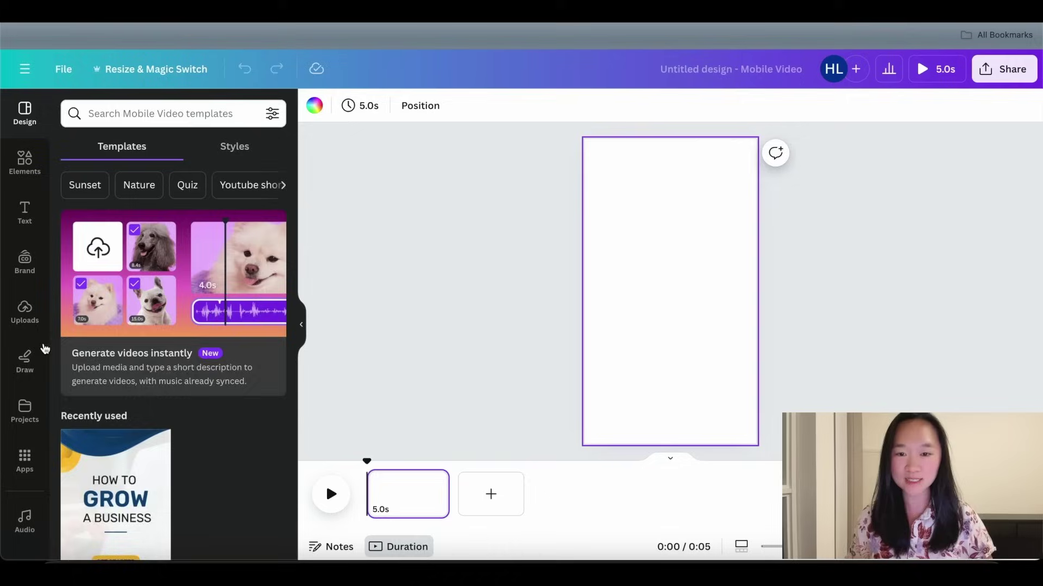
Step: Place the uploaded 3.3-second waterfront video on the blank mobile video page and enlarge it to fill the page
{"action": "left_click", "coordinate": [25, 310]}
{"action": "left_click", "coordinate": [176, 214]}
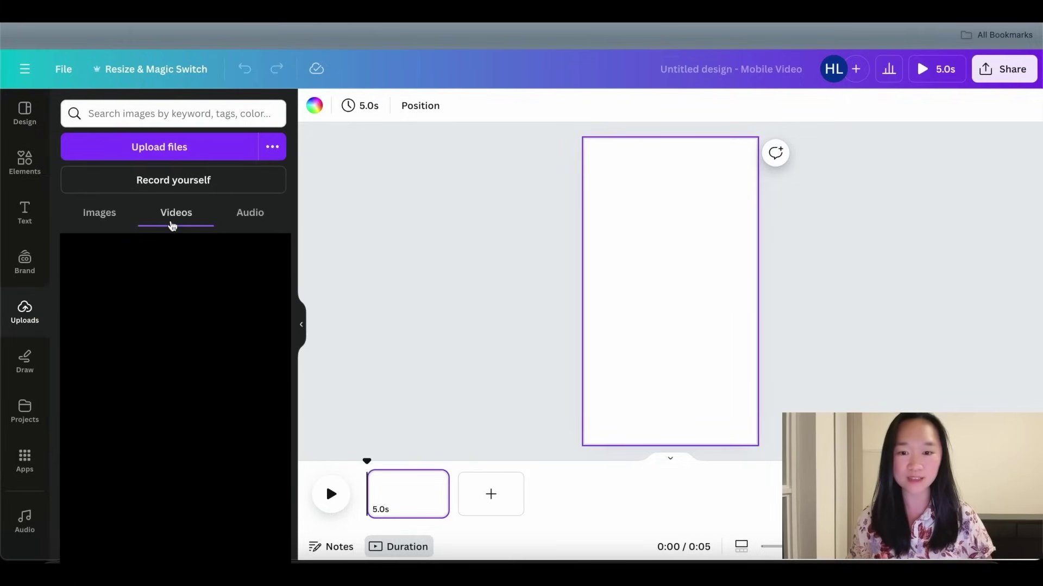
{"action": "left_click_drag", "start_coordinate": [145, 283], "coordinate": [605, 204]}
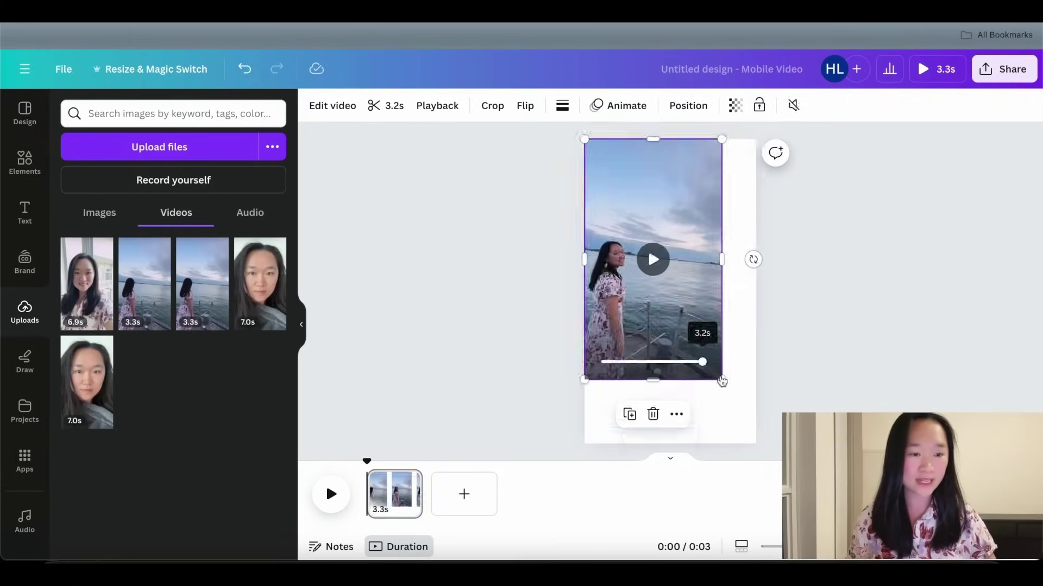
{"action": "left_click_drag", "start_coordinate": [721, 381], "coordinate": [756, 443]}
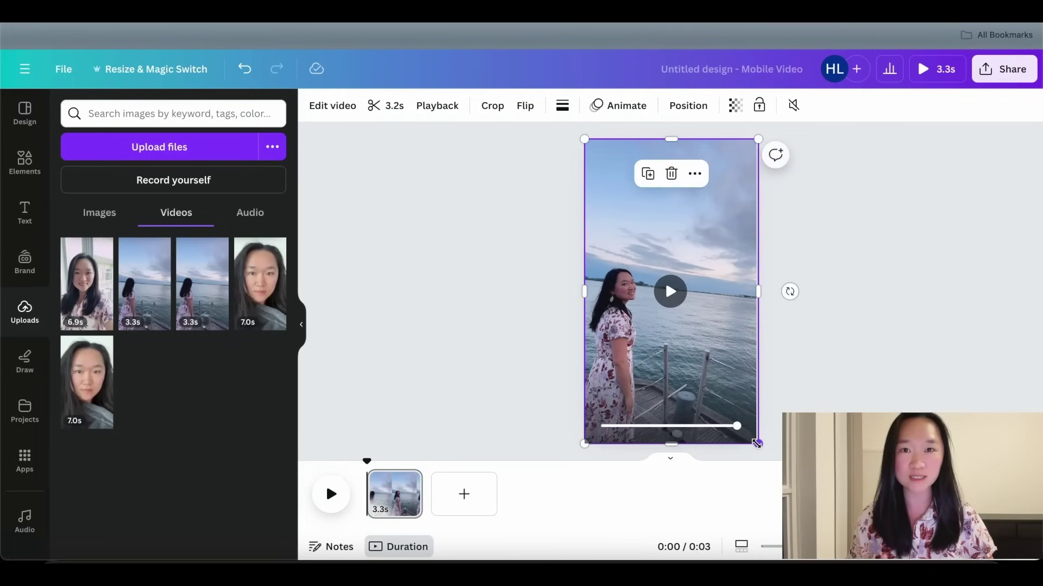
{"action": "left_click", "coordinate": [519, 346]}
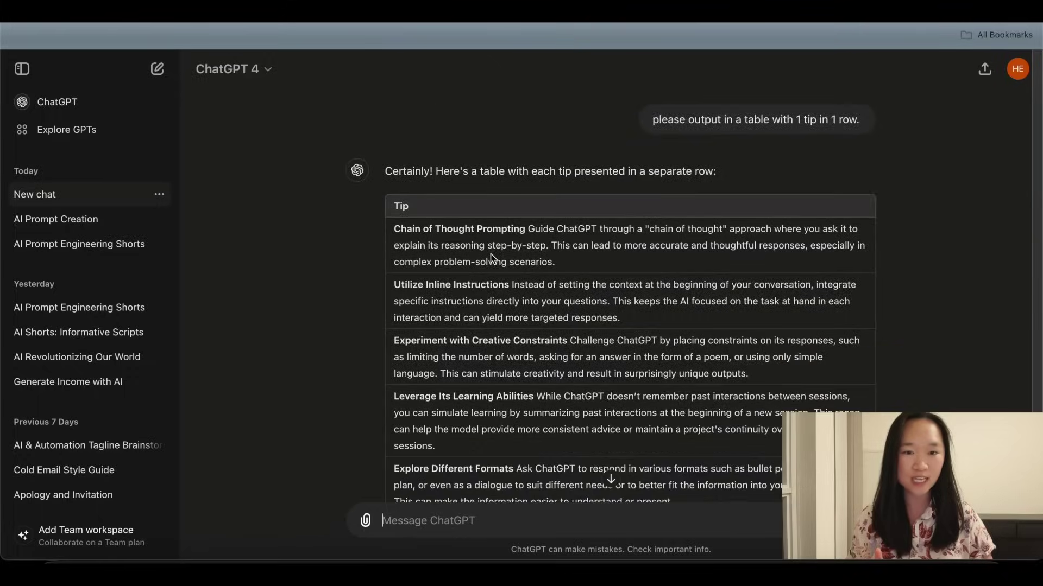
Step: Copy the tips table from ChatGPT and paste it into Canva's Bulk create data table, starting at the first column header
{"action": "scroll", "coordinate": [490, 254], "scroll_direction": "down", "scroll_amount": 2}
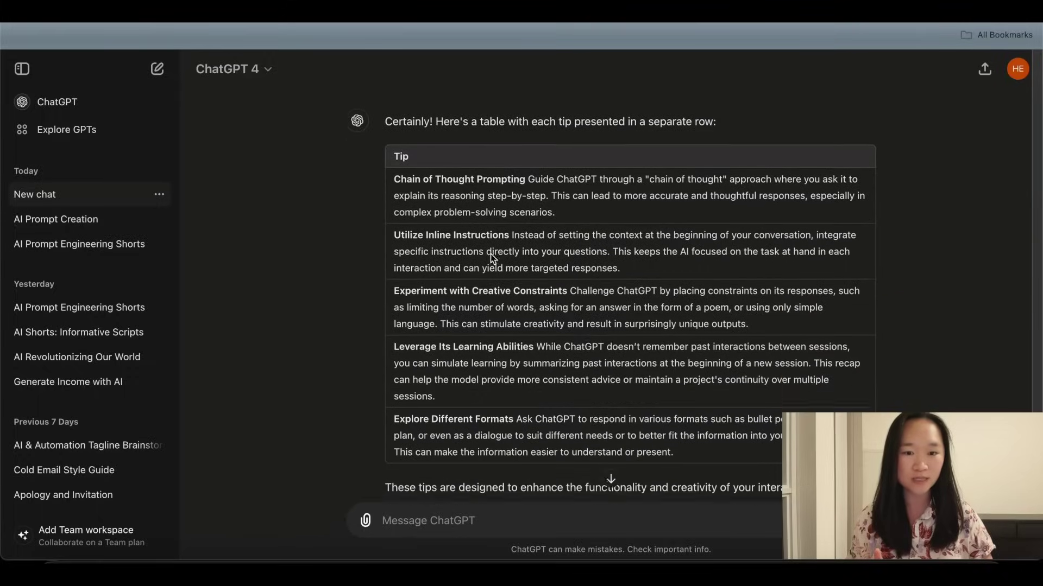
{"action": "left_click_drag", "start_coordinate": [685, 422], "coordinate": [394, 113]}
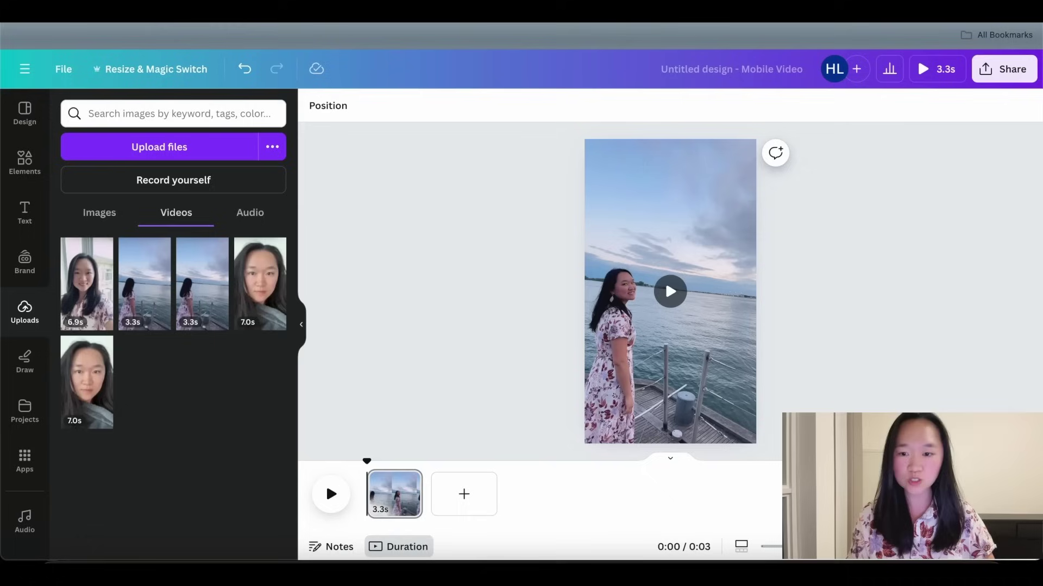
{"action": "scroll", "coordinate": [25, 521], "scroll_direction": "down", "scroll_amount": 1}
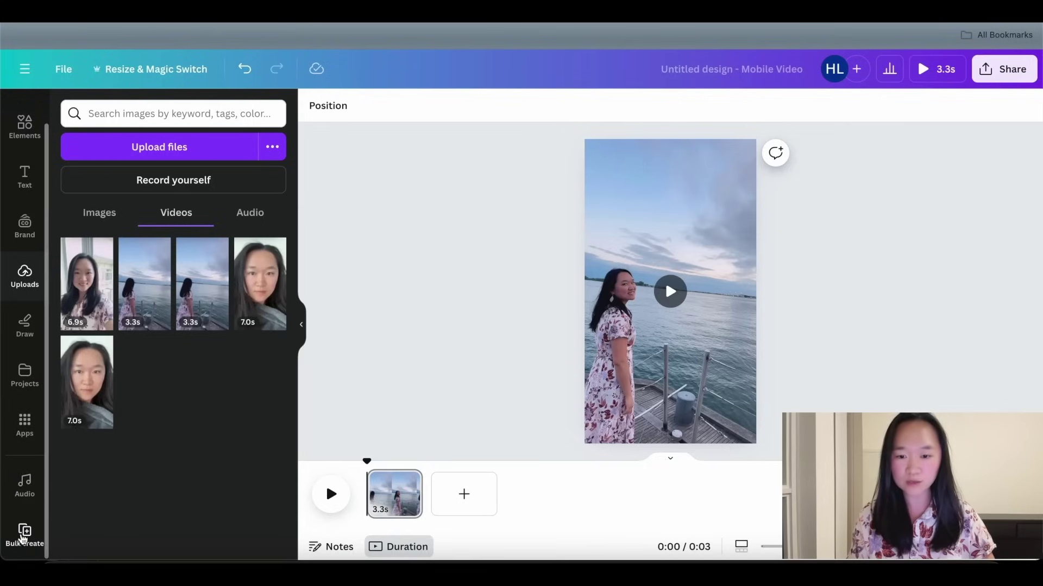
{"action": "left_click", "coordinate": [24, 535]}
{"action": "left_click", "coordinate": [133, 479]}
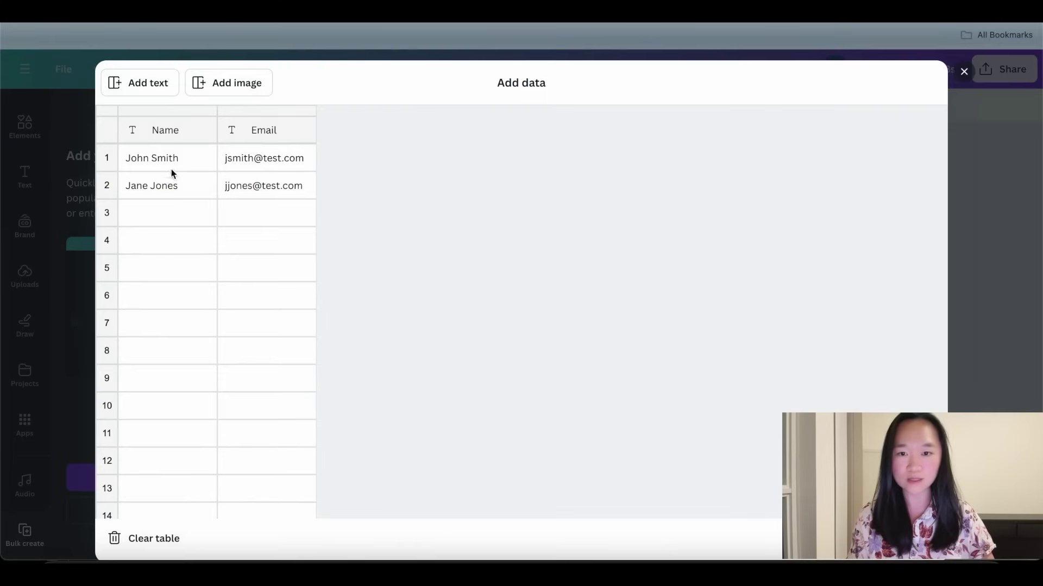
{"action": "left_click", "coordinate": [151, 130]}
{"action": "key", "text": "ctrl+v"}
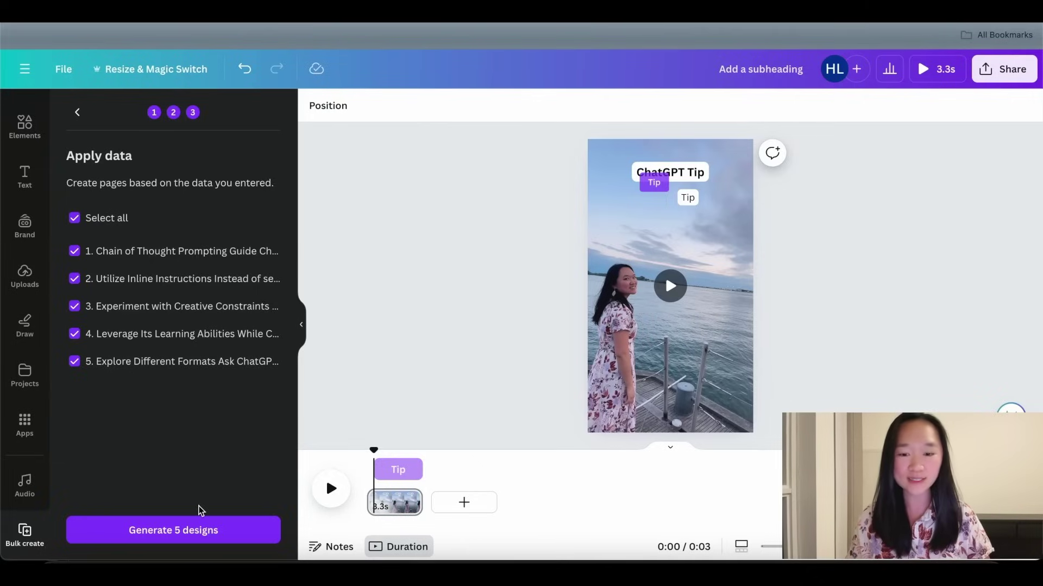
Step: Generate 5 designs from all the selected tips and play through the resulting pages
{"action": "left_click", "coordinate": [188, 537]}
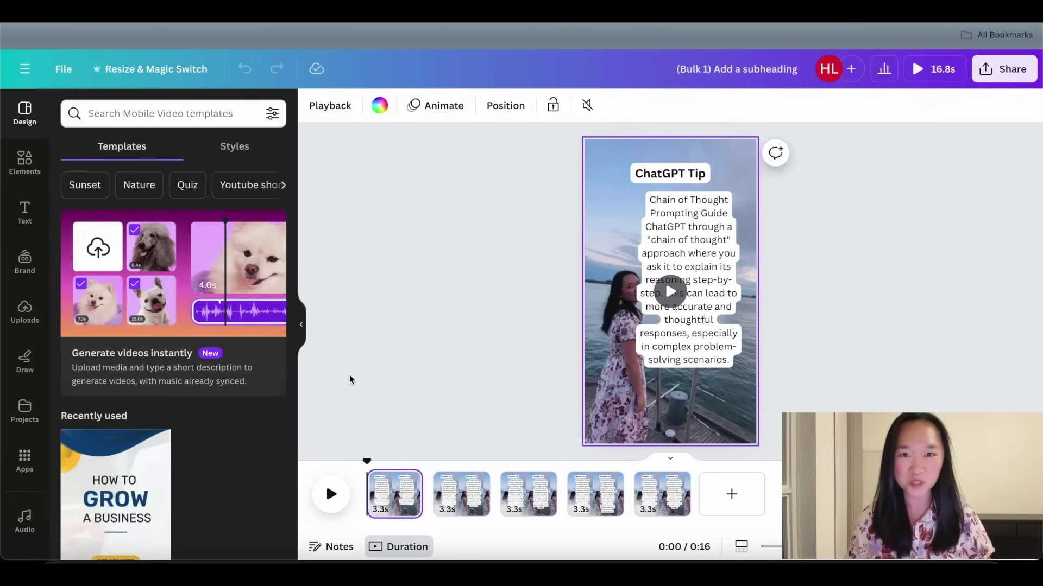
{"action": "left_click", "coordinate": [330, 495]}
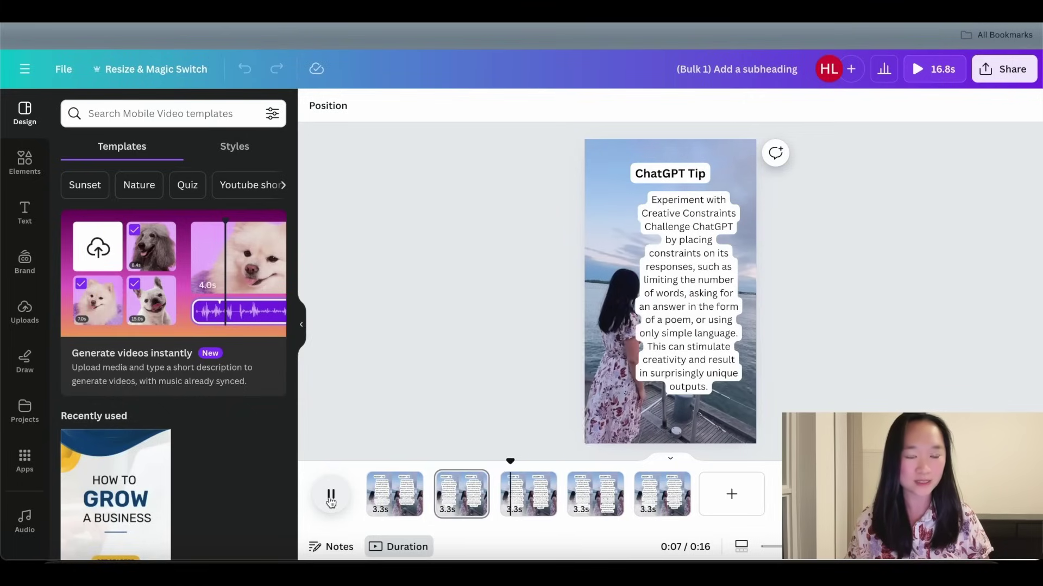
{"action": "left_click", "coordinate": [331, 496]}
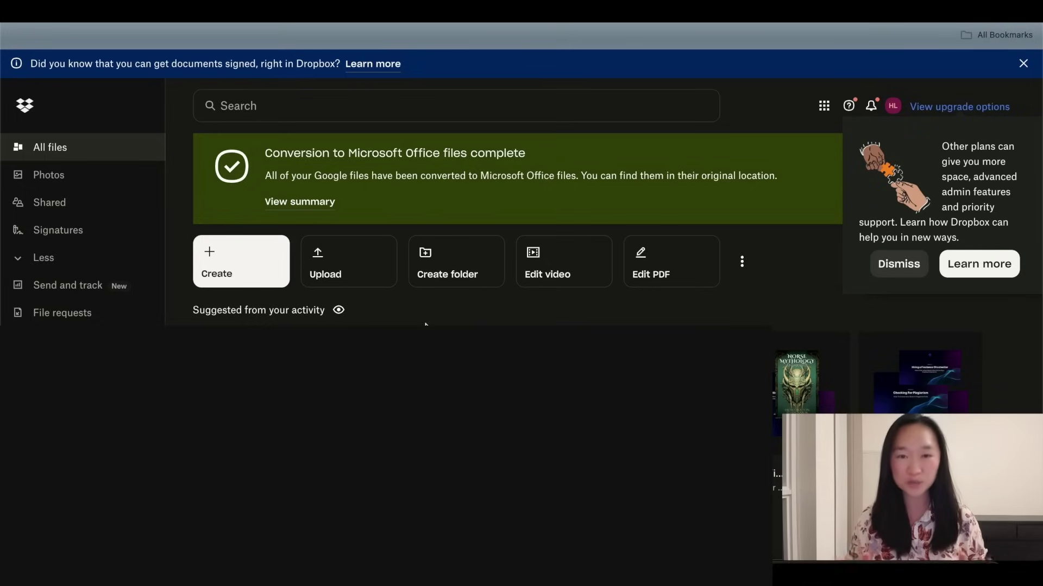
Step: Upload the "(Bulk 1) Prompt" folder of videos to Dropbox
{"action": "left_click", "coordinate": [334, 262]}
{"action": "left_click", "coordinate": [340, 309]}
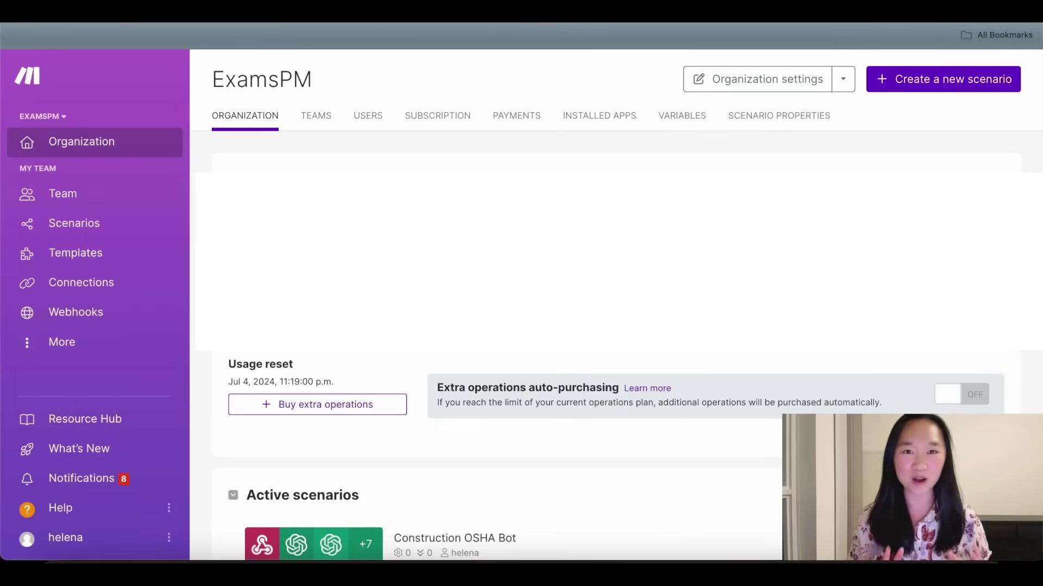
Step: Create a new scenario in Make with a Repeater as its first module
{"action": "left_click", "coordinate": [921, 88]}
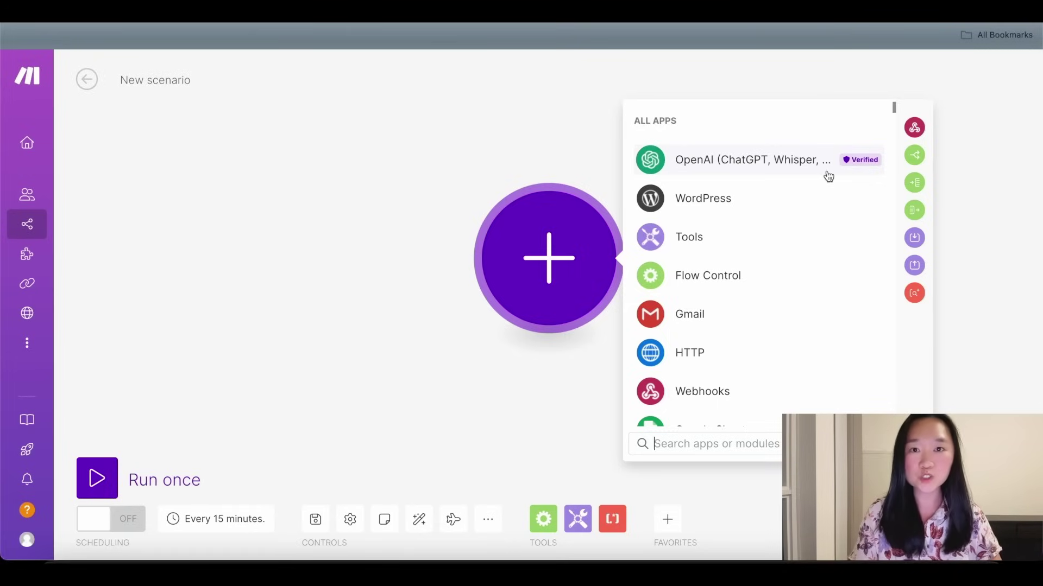
{"action": "type", "text": "repeat"}
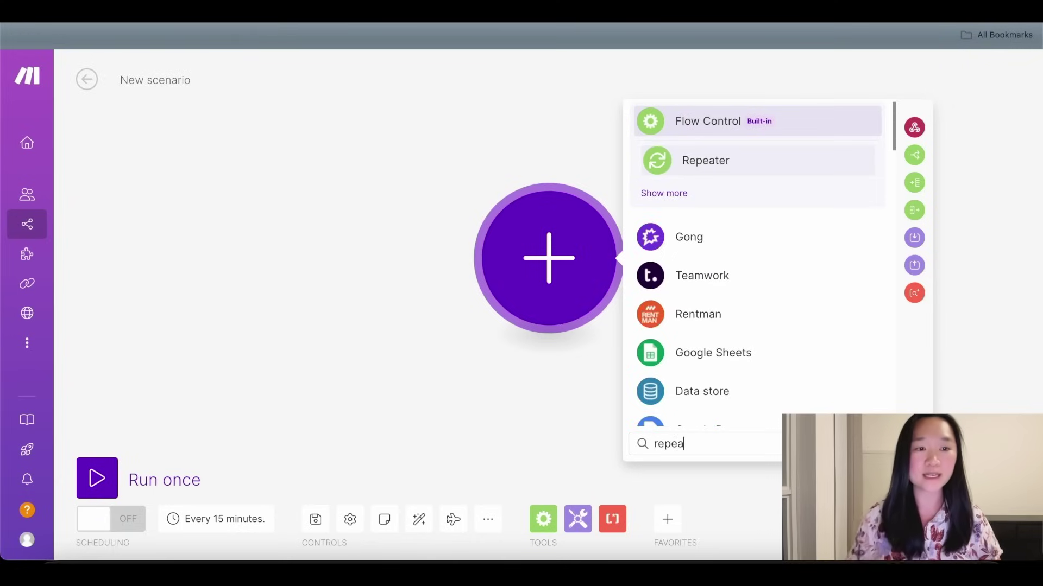
{"action": "left_click", "coordinate": [703, 173]}
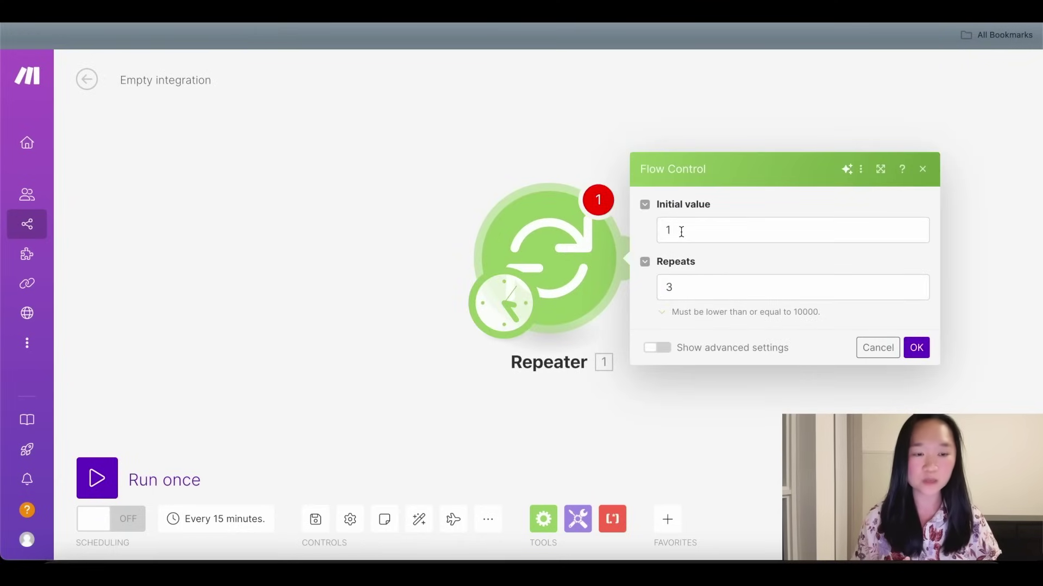
Step: Set the Repeater module to 1000 repeats
{"action": "left_click", "coordinate": [687, 285]}
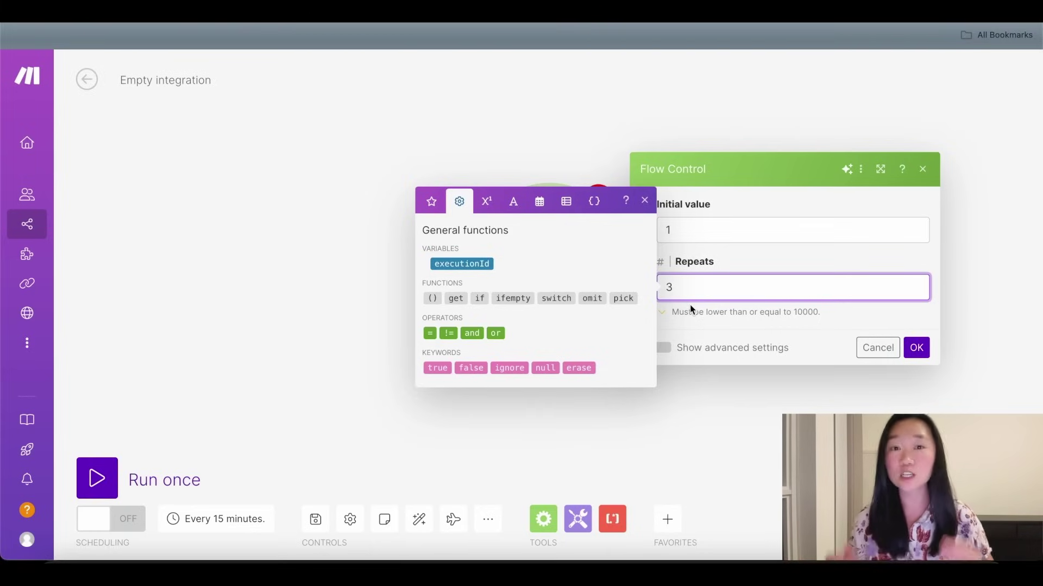
{"action": "key", "text": "BackSpace"}
{"action": "type", "text": "1000"}
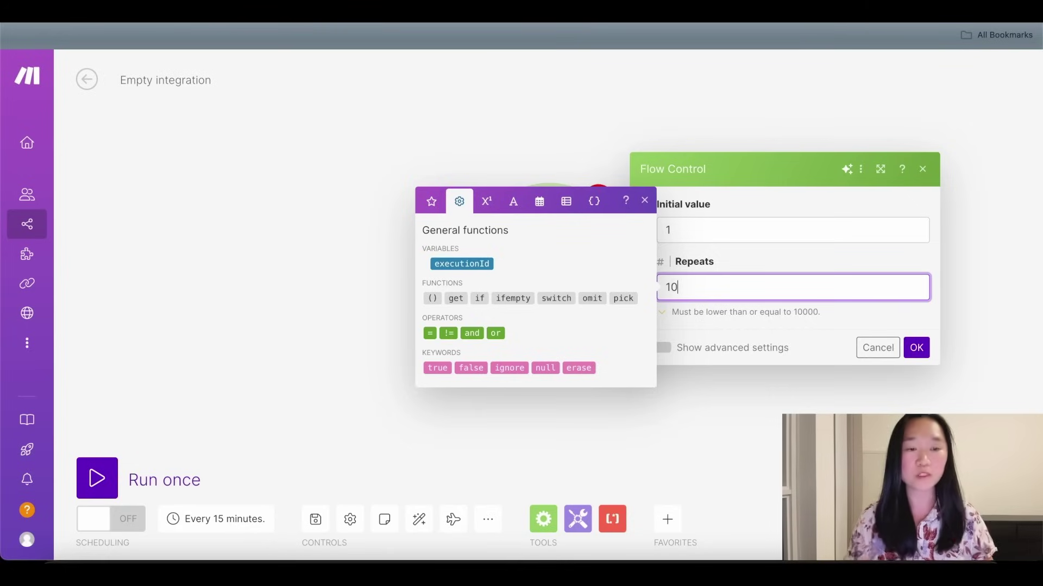
{"action": "left_click", "coordinate": [916, 348]}
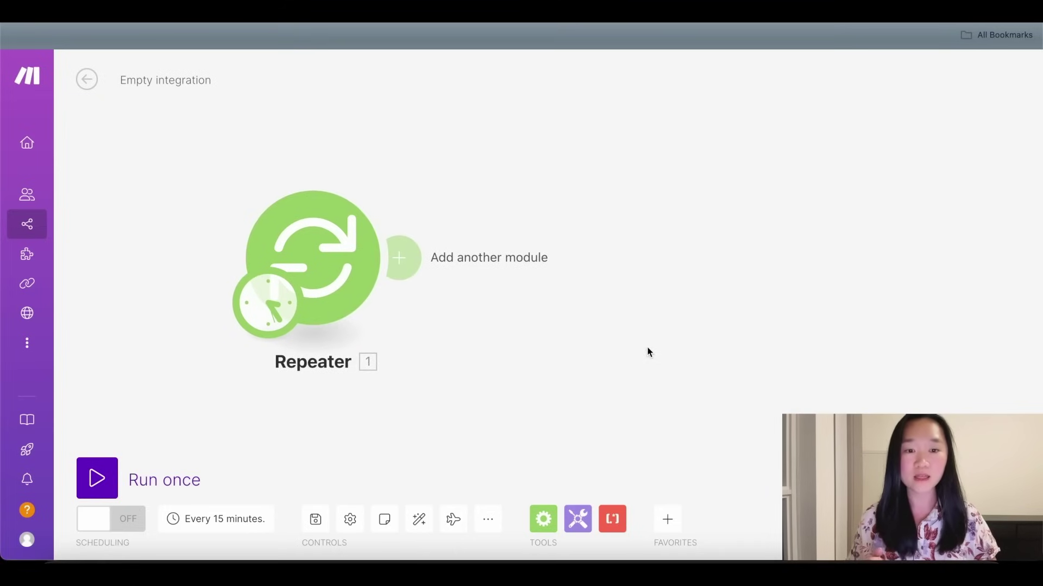
Step: Add a Dropbox "Download a File" module after the Repeater
{"action": "left_click", "coordinate": [400, 260]}
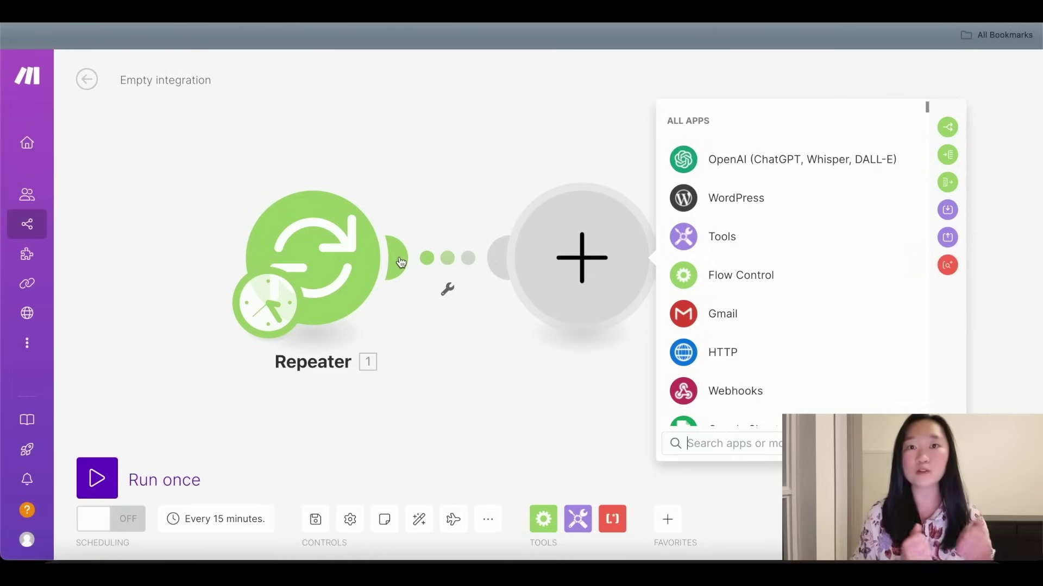
{"action": "type", "text": "drop"}
{"action": "left_click", "coordinate": [761, 120]}
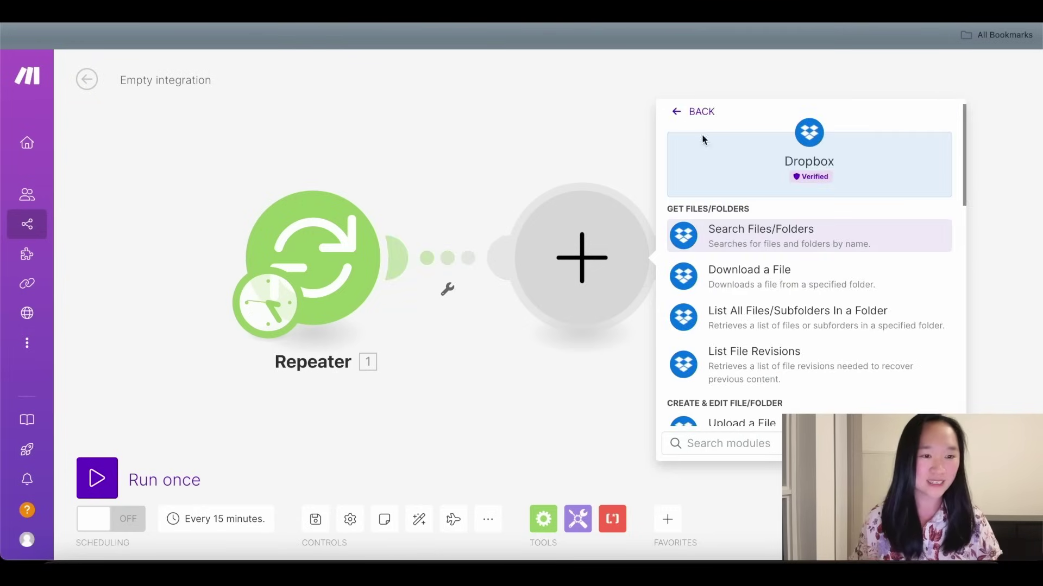
{"action": "left_click", "coordinate": [726, 281]}
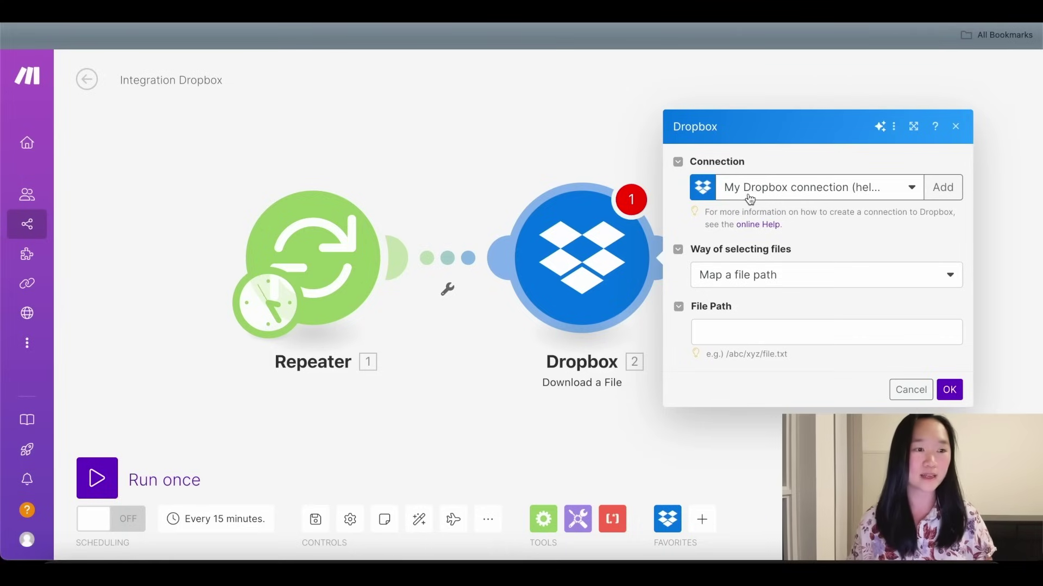
Step: Create a Dropbox connection for the module and allow Make to access the Dropbox account
{"action": "left_click", "coordinate": [944, 189]}
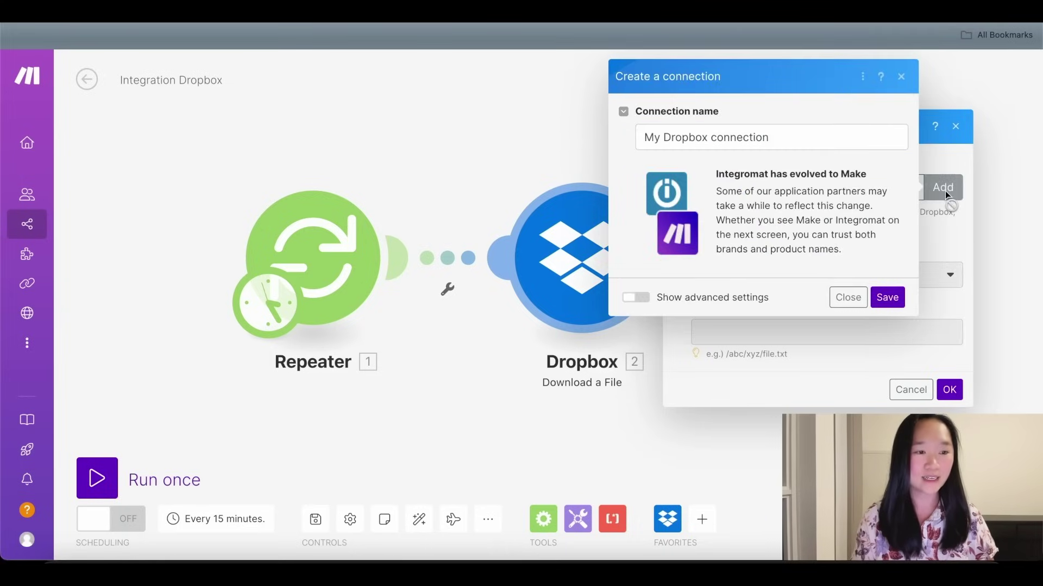
{"action": "left_click", "coordinate": [887, 297]}
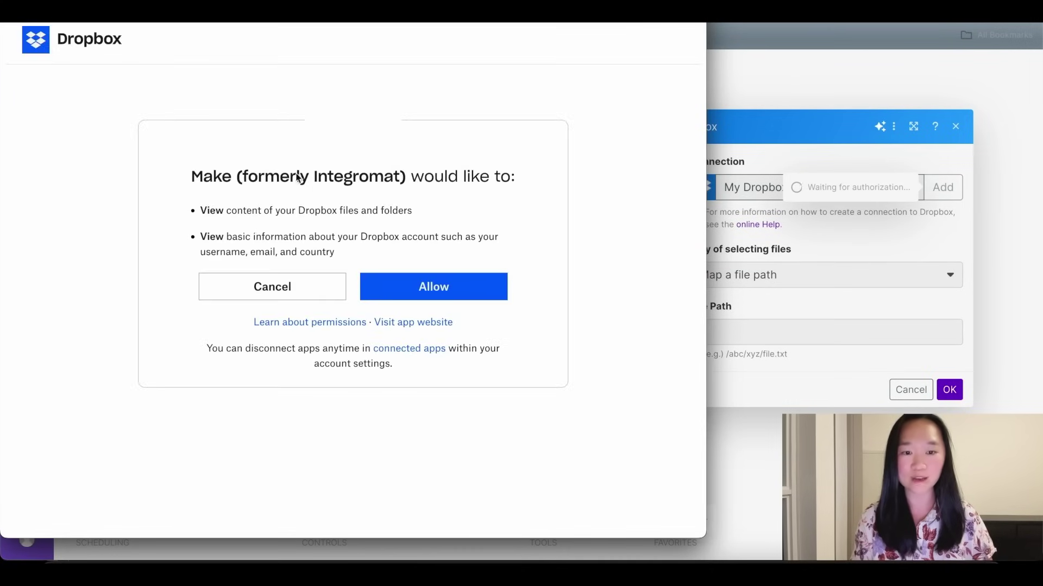
{"action": "left_click", "coordinate": [437, 290]}
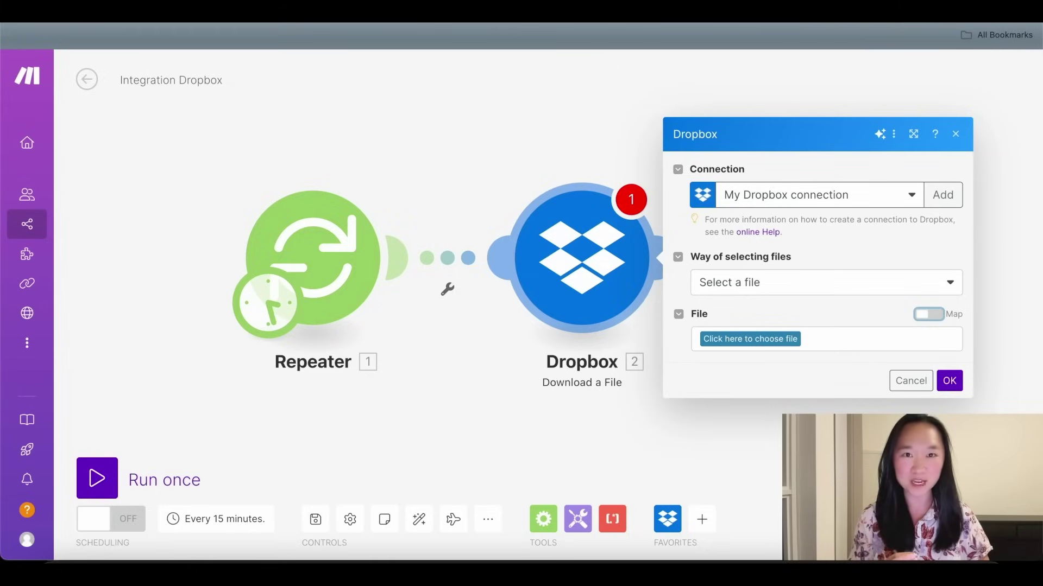
Step: Have the Dropbox module select a file directly and choose the "(Bulk 1) Prompt" folder as the file's location
{"action": "key", "text": "ctrl+Tab"}
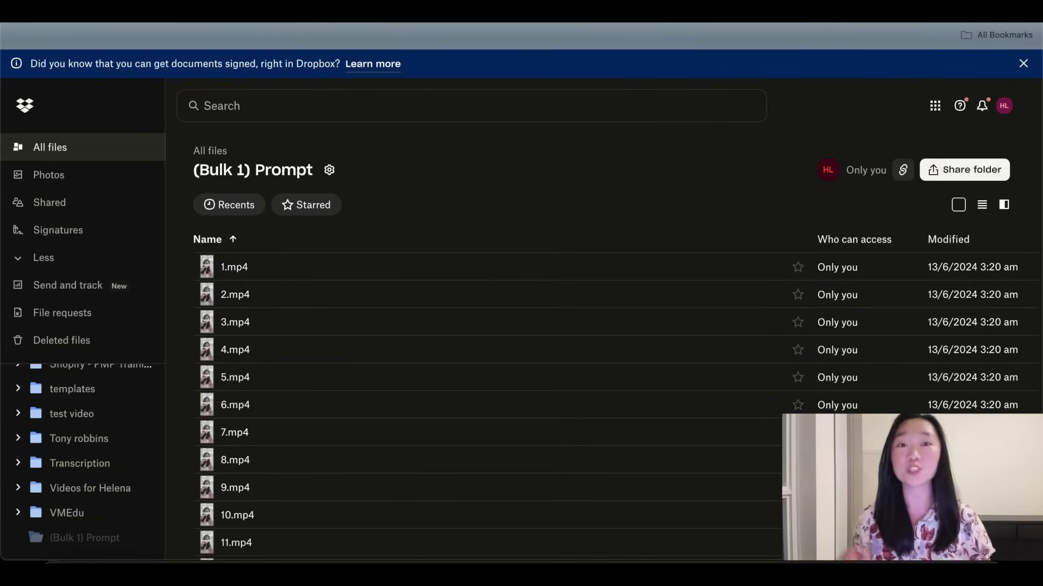
{"action": "key", "text": "ctrl+Tab"}
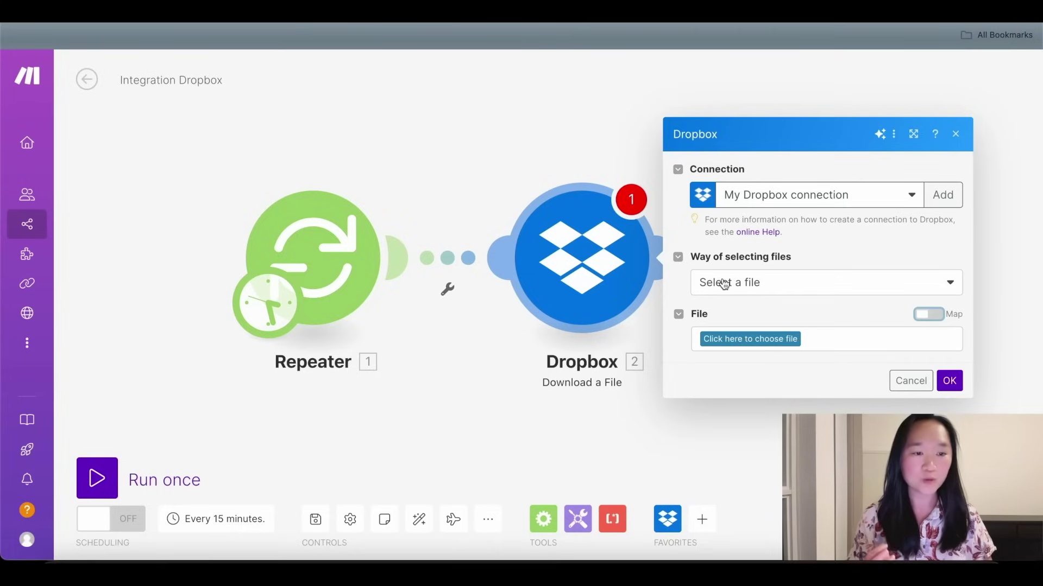
{"action": "left_click", "coordinate": [750, 288]}
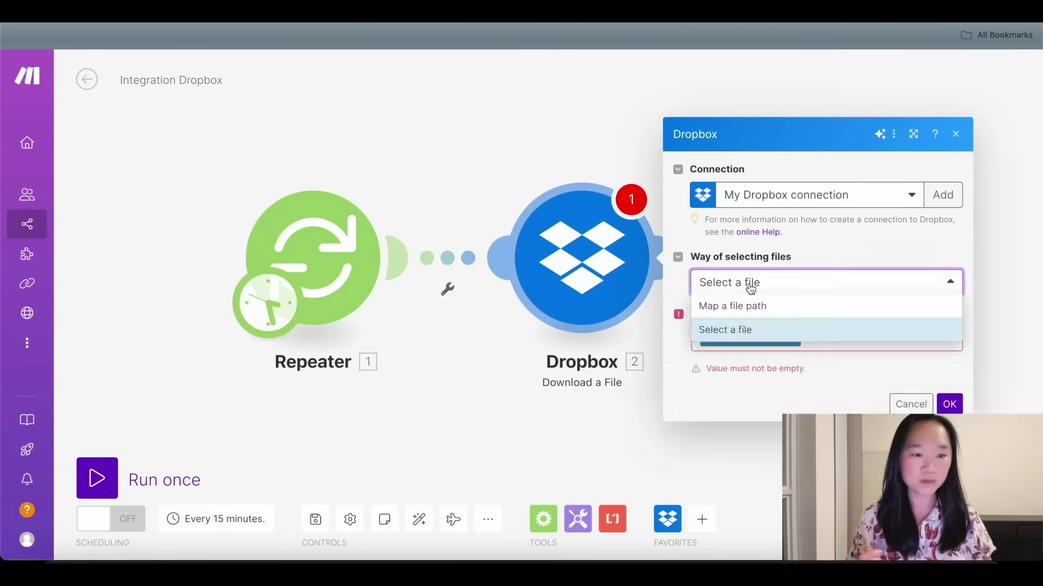
{"action": "left_click", "coordinate": [726, 332]}
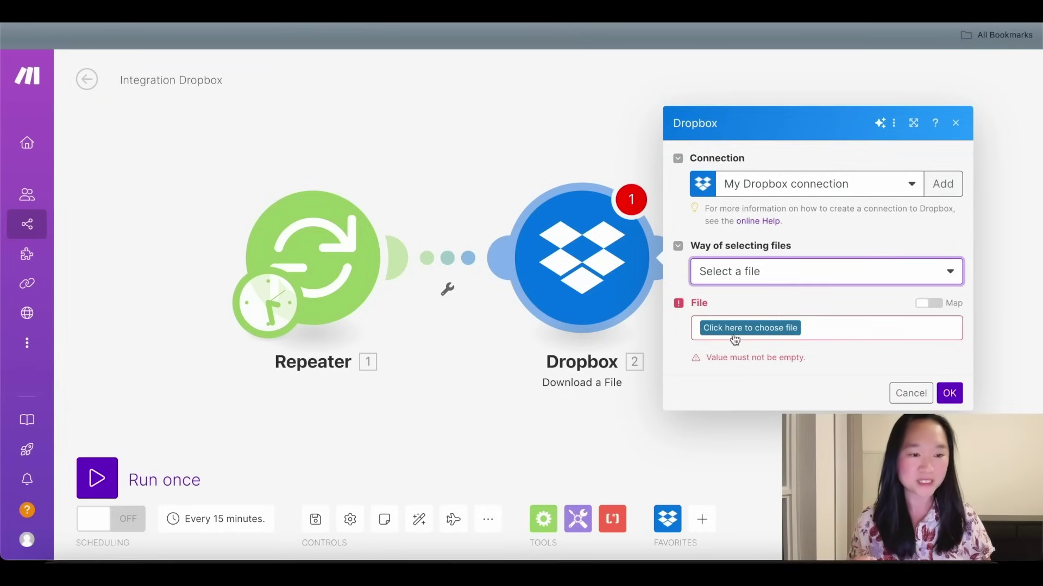
{"action": "left_click", "coordinate": [734, 330]}
{"action": "type", "text": "bul"}
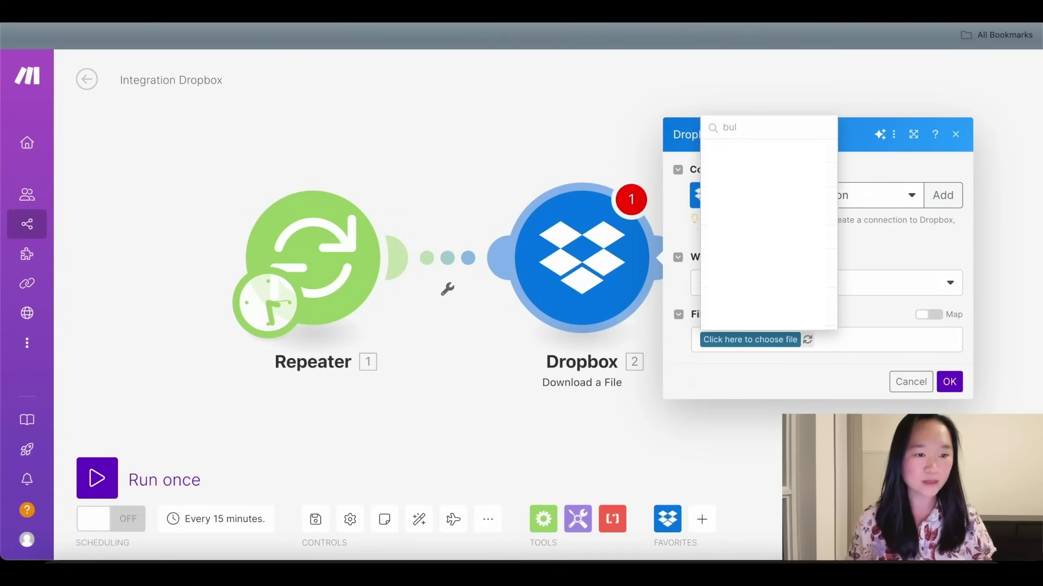
{"action": "key", "text": "Return"}
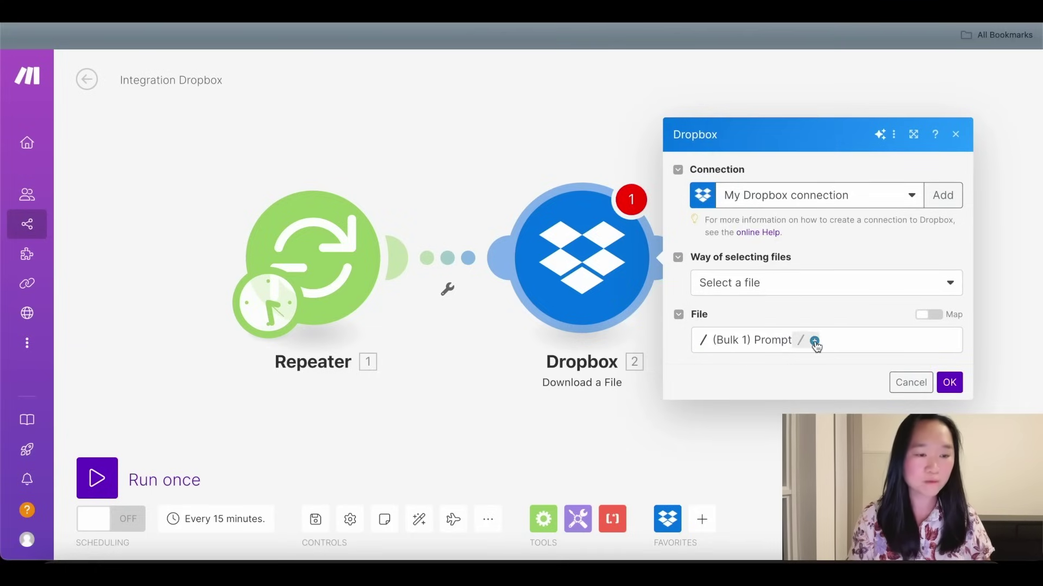
Step: Pick 6.mp4 inside the "(Bulk 1) Prompt" folder as the file to download
{"action": "left_click", "coordinate": [816, 342]}
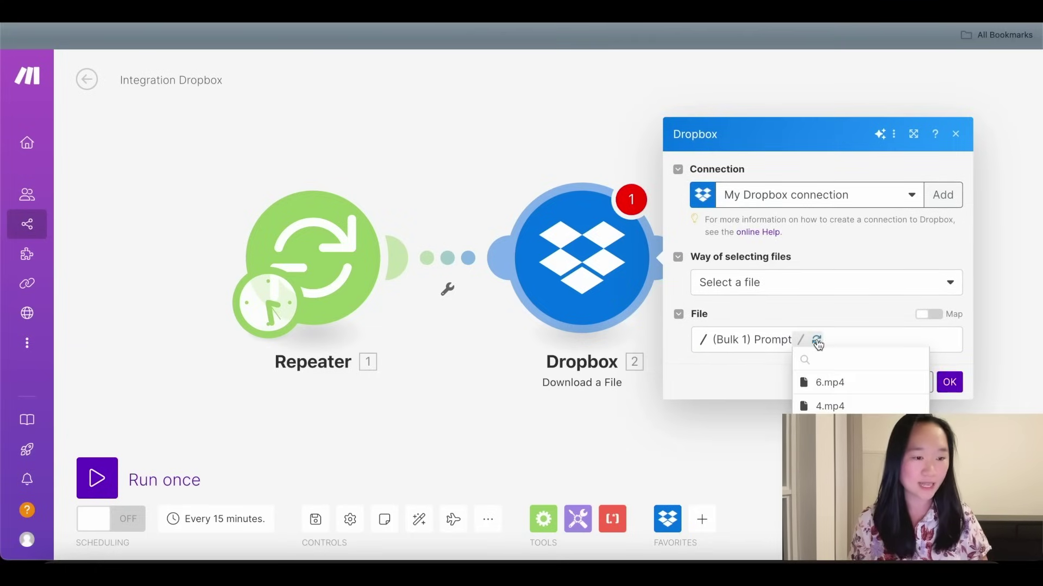
{"action": "scroll", "coordinate": [828, 407], "scroll_direction": "down", "scroll_amount": 6}
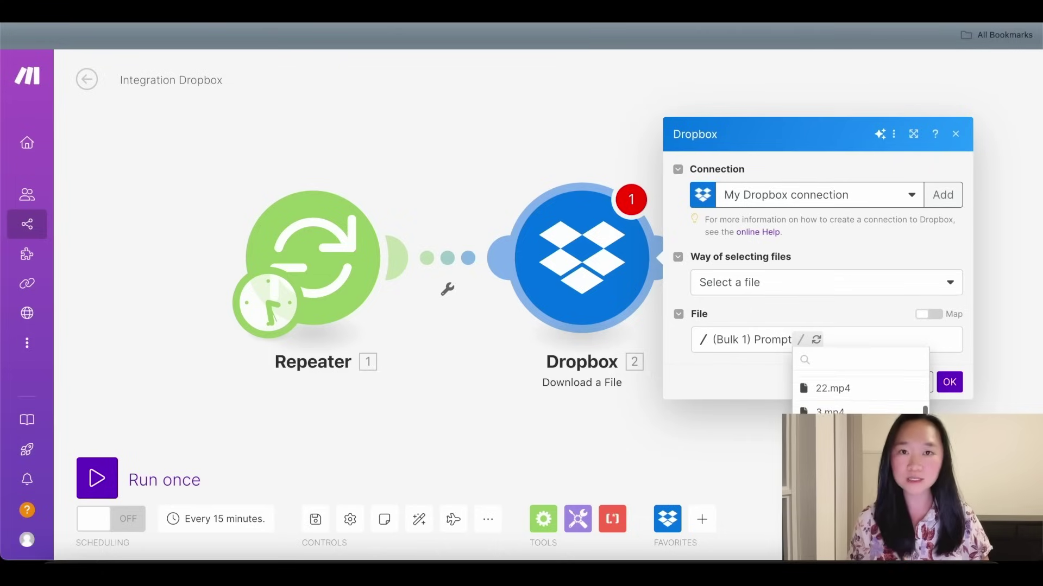
{"action": "scroll", "coordinate": [861, 391], "scroll_direction": "up", "scroll_amount": 2}
{"action": "scroll", "coordinate": [827, 388], "scroll_direction": "up", "scroll_amount": 2}
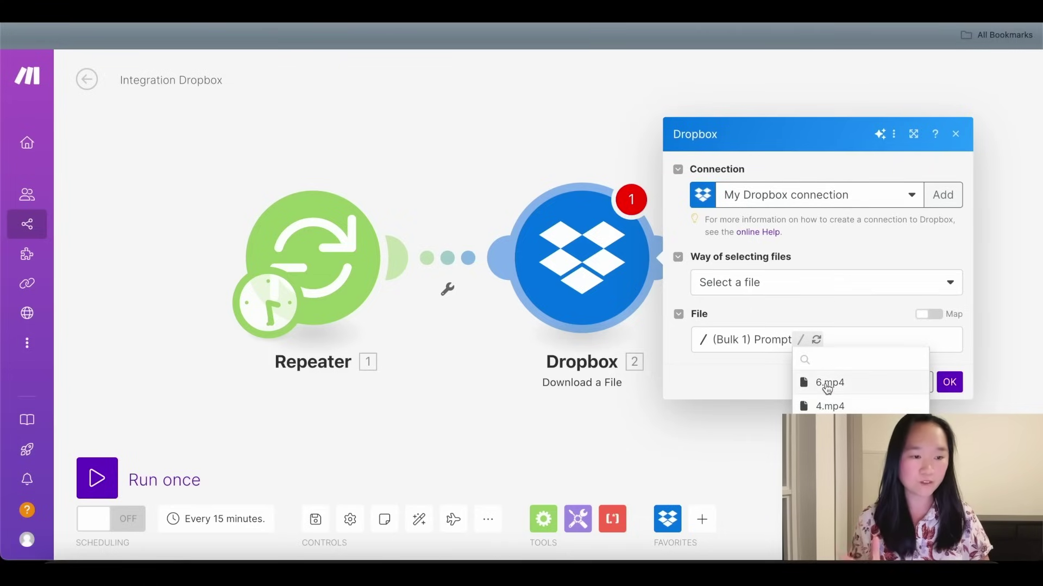
{"action": "left_click", "coordinate": [827, 387]}
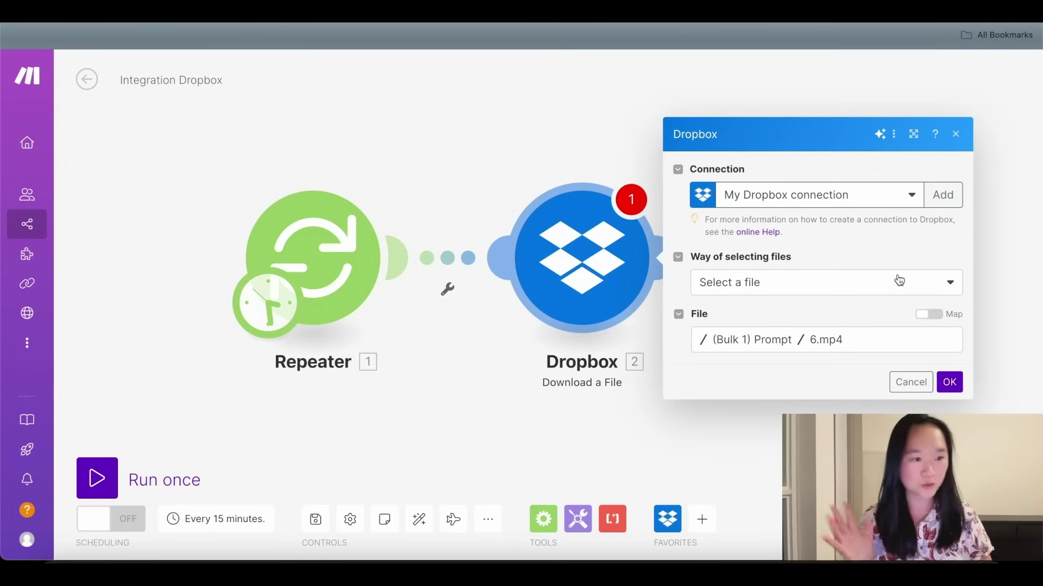
Step: Map the file path, replace the 6 in it with the Repeater's i value before .mp4, and save the Dropbox module
{"action": "left_click", "coordinate": [939, 320]}
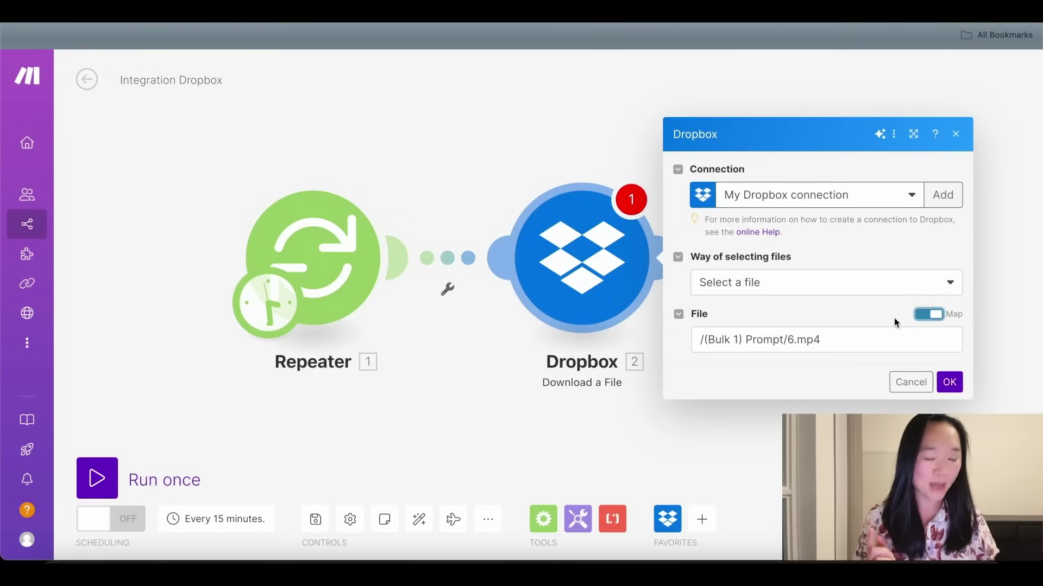
{"action": "left_click", "coordinate": [793, 341]}
{"action": "key", "text": "BackSpace"}
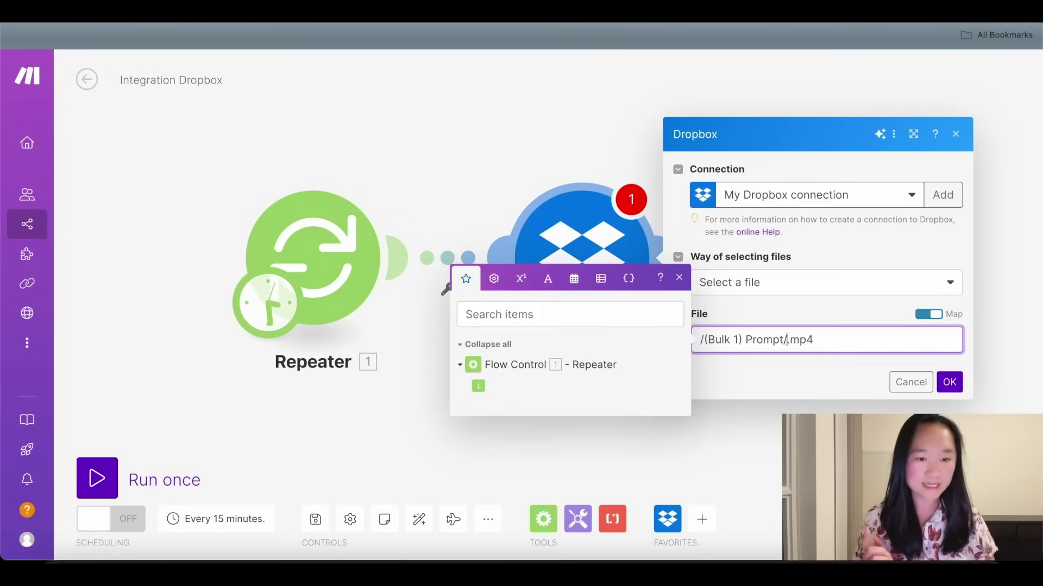
{"action": "left_click", "coordinate": [478, 388]}
{"action": "left_click", "coordinate": [726, 375]}
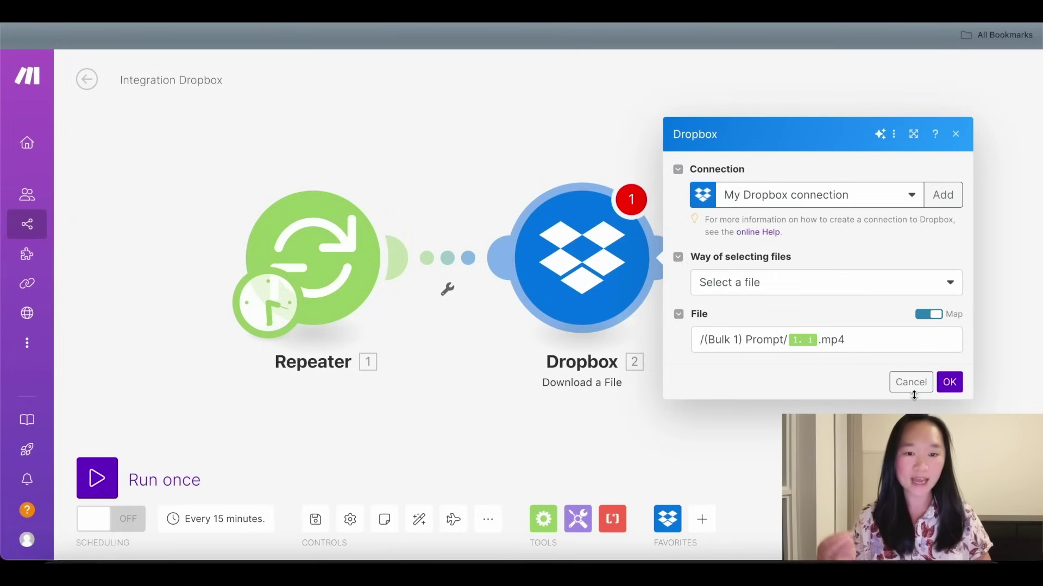
{"action": "left_click", "coordinate": [949, 382]}
Step: Review the Repeater's repeat settings and the mapped file path in the Dropbox module
{"action": "left_click", "coordinate": [351, 300]}
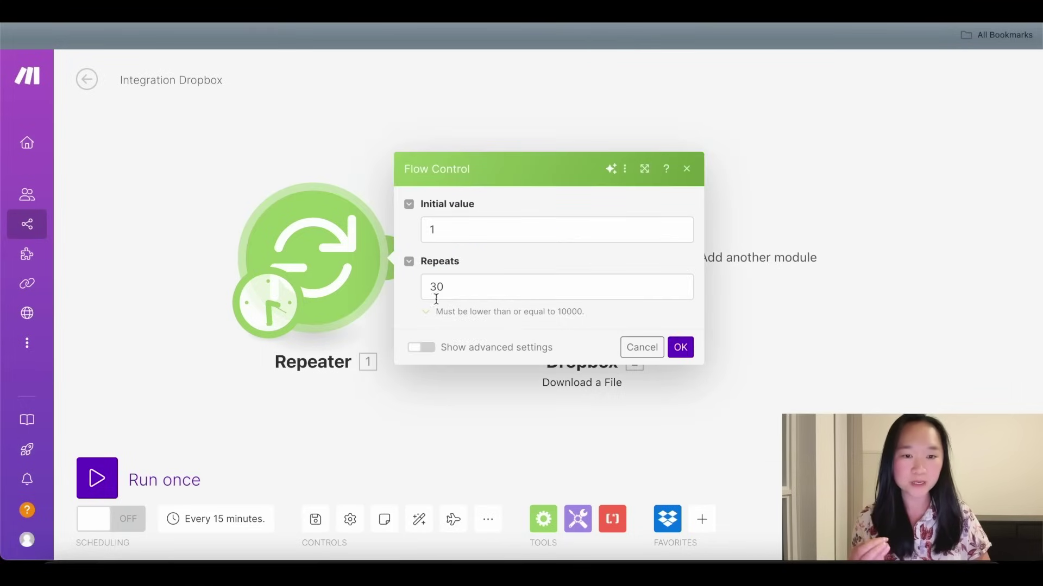
{"action": "double_click", "coordinate": [438, 286]}
{"action": "left_click", "coordinate": [681, 348]}
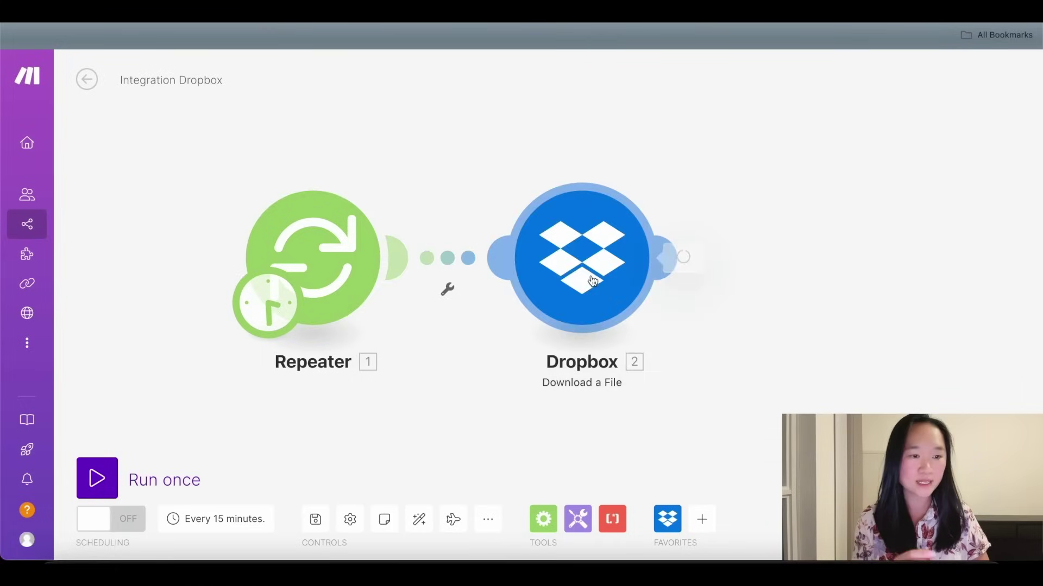
{"action": "left_click", "coordinate": [581, 258]}
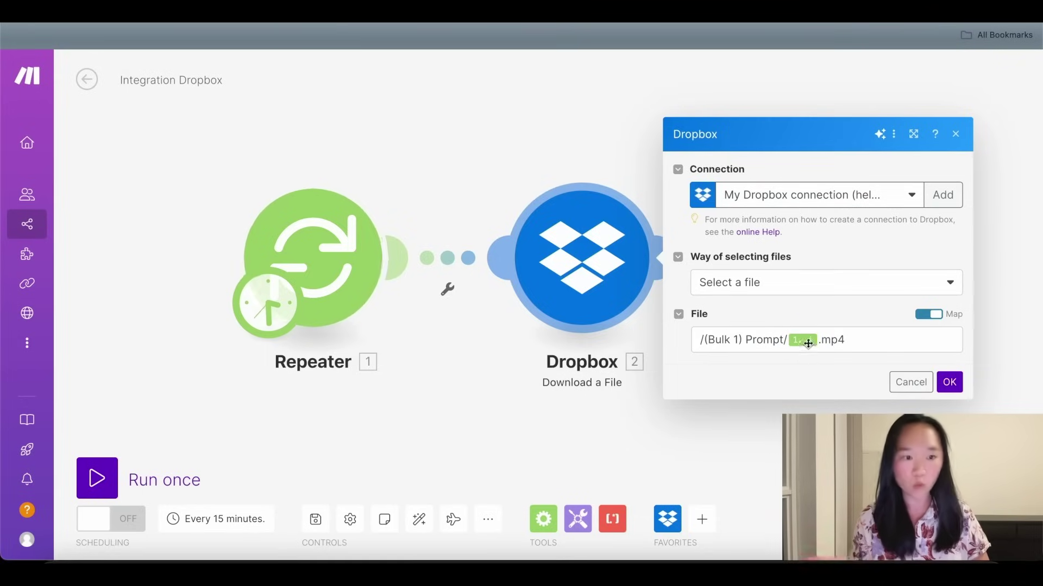
{"action": "mouse_move", "coordinate": [799, 343]}
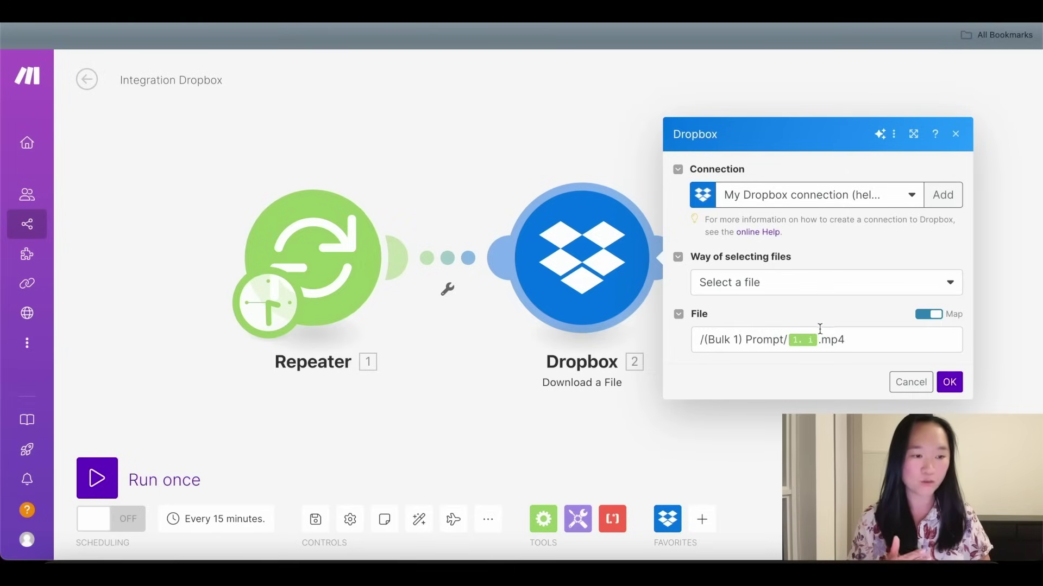
{"action": "left_click", "coordinate": [948, 382]}
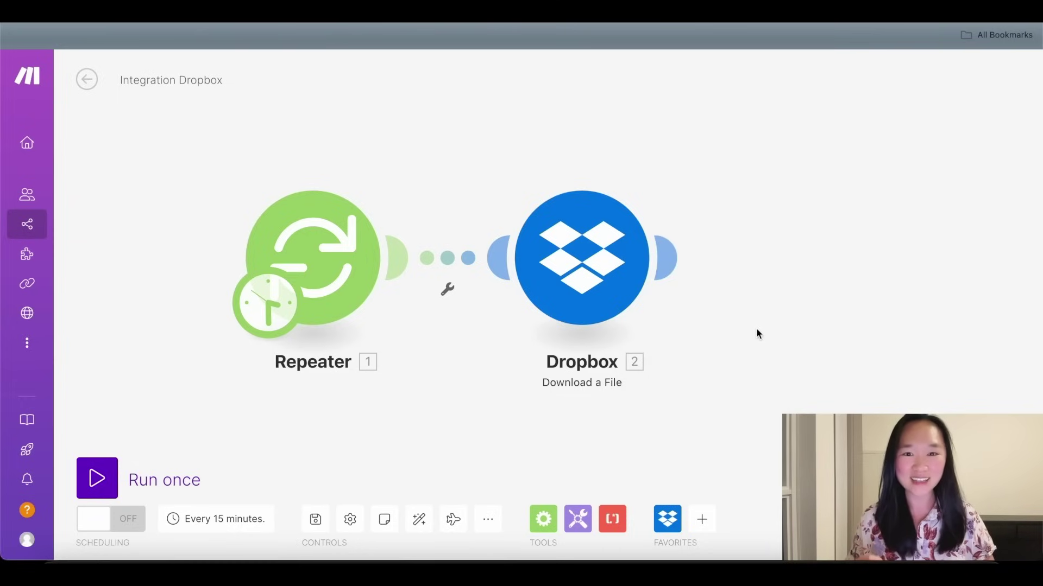
Step: Add a YouTube "Upload a Video" module after the Dropbox module
{"action": "left_click_drag", "start_coordinate": [791, 284], "coordinate": [725, 275]}
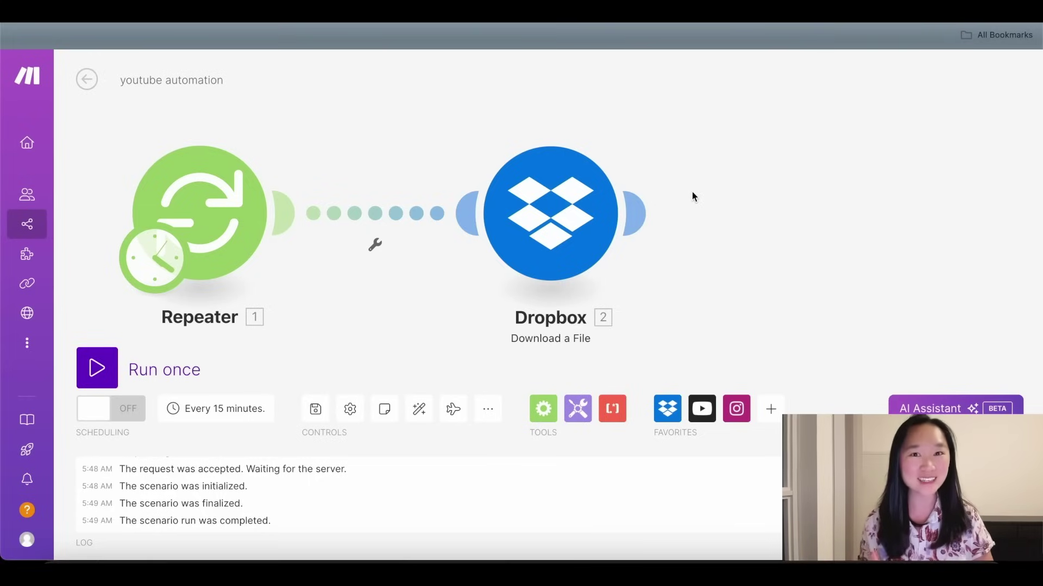
{"action": "mouse_move", "coordinate": [635, 215]}
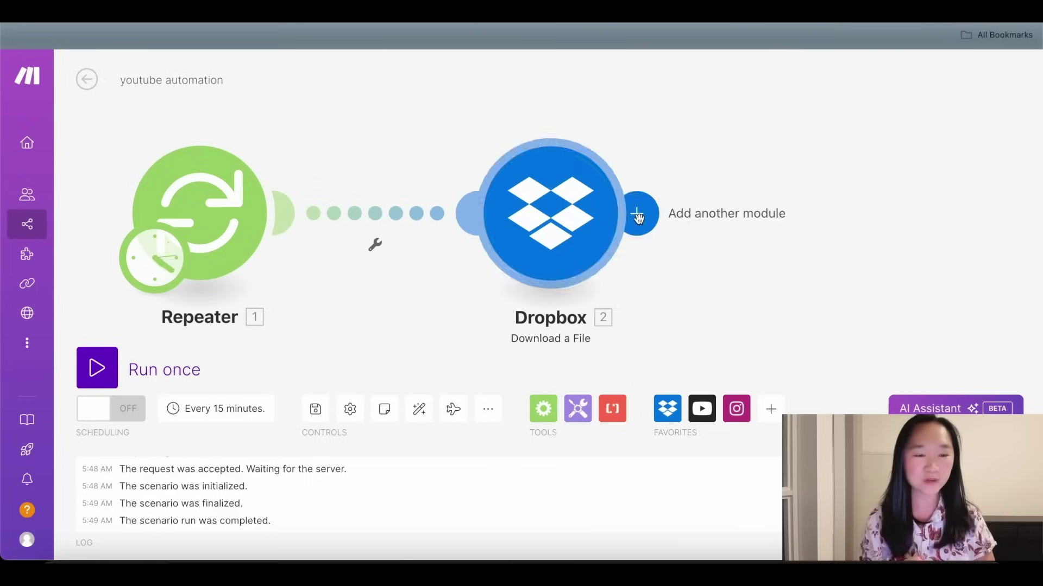
{"action": "left_click", "coordinate": [638, 216]}
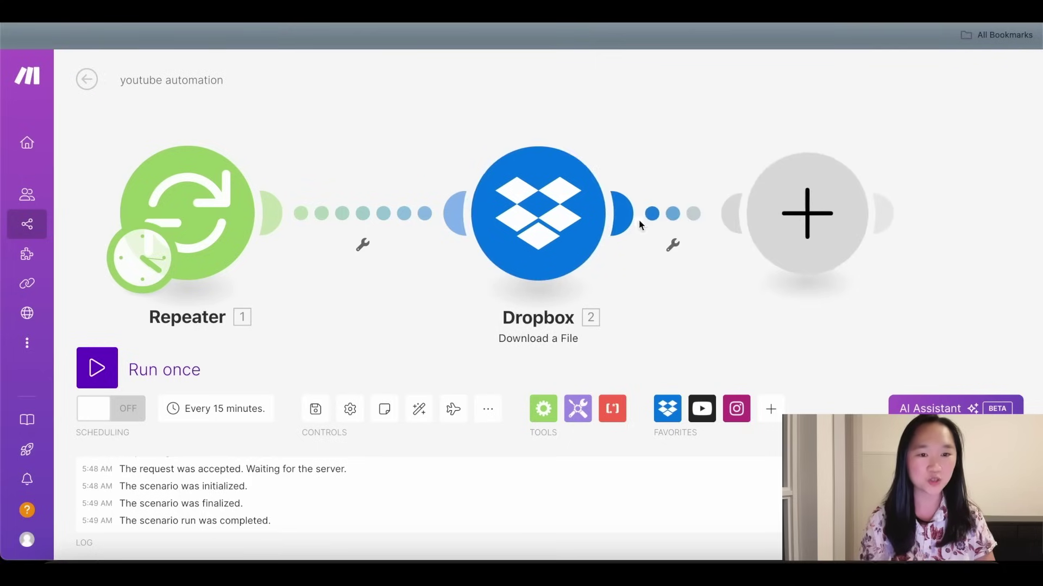
{"action": "type", "text": "yout"}
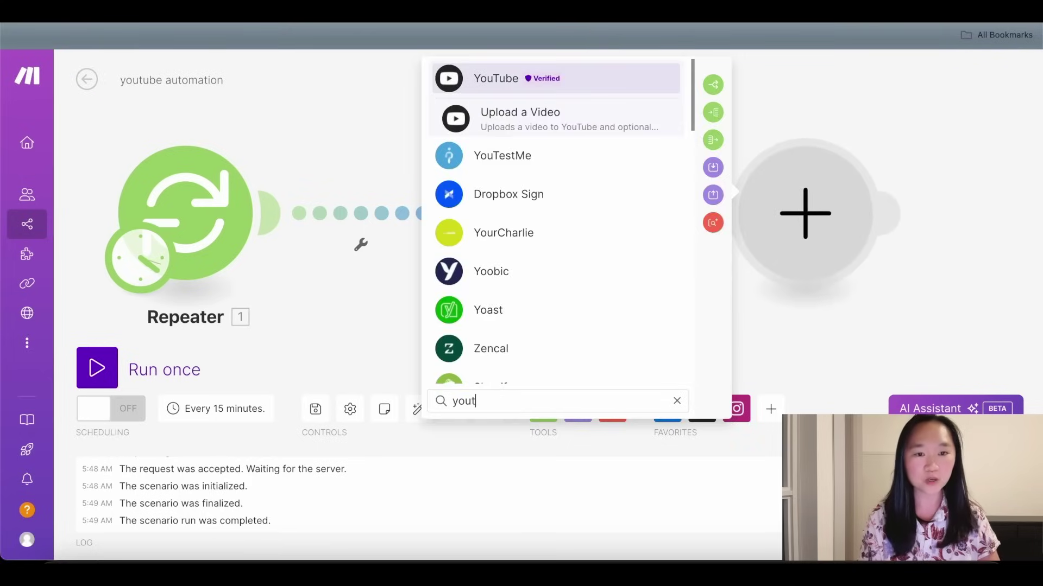
{"action": "type", "text": "ube"}
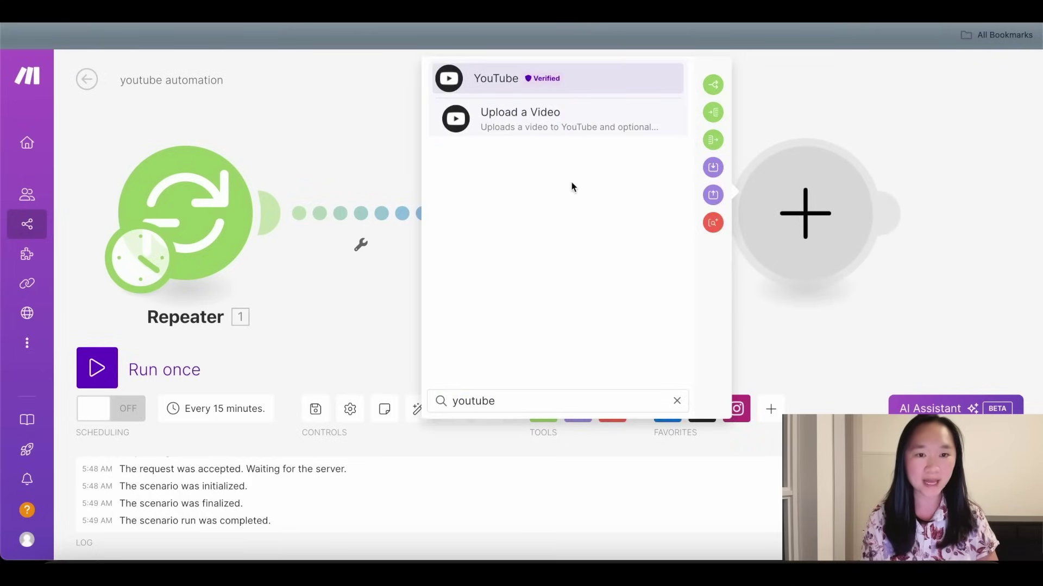
{"action": "left_click", "coordinate": [513, 124]}
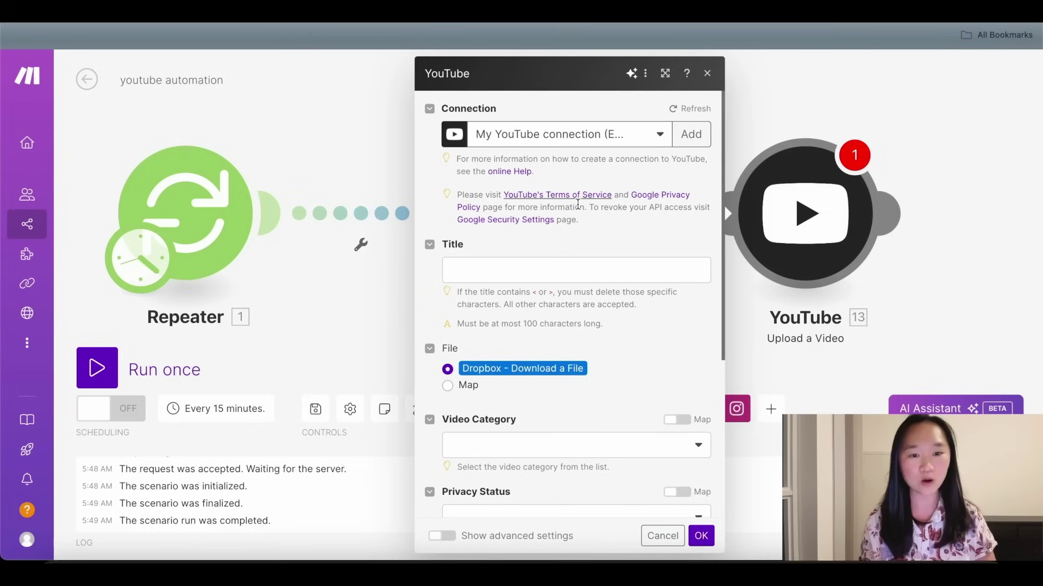
Step: Review the YouTube upload module's title, file, video category and privacy status fields, then close its settings
{"action": "scroll", "coordinate": [546, 224], "scroll_direction": "down", "scroll_amount": 1}
{"action": "scroll", "coordinate": [546, 223], "scroll_direction": "down", "scroll_amount": 2}
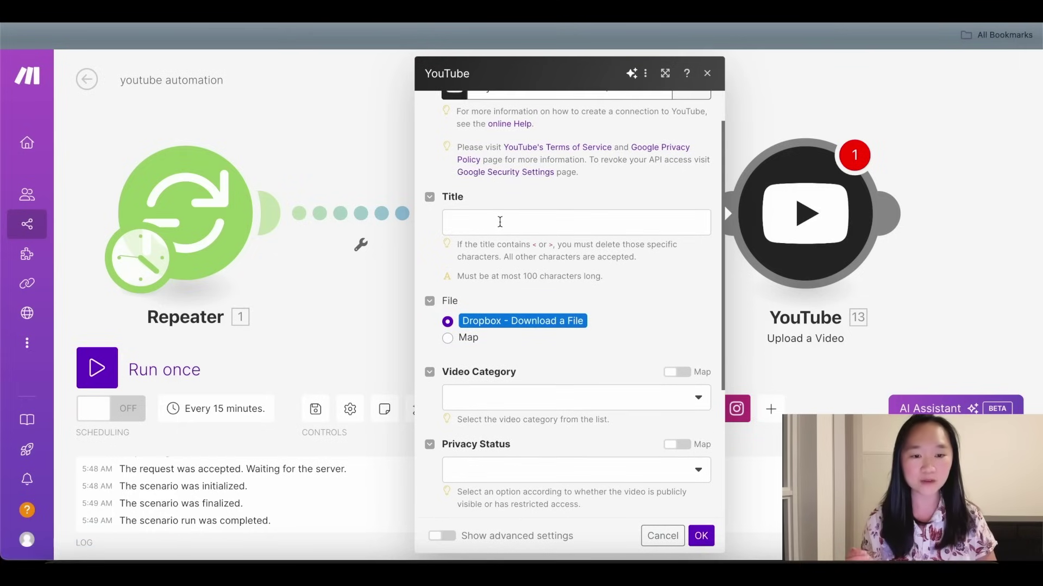
{"action": "scroll", "coordinate": [500, 222], "scroll_direction": "down", "scroll_amount": 1}
{"action": "left_click", "coordinate": [597, 200]}
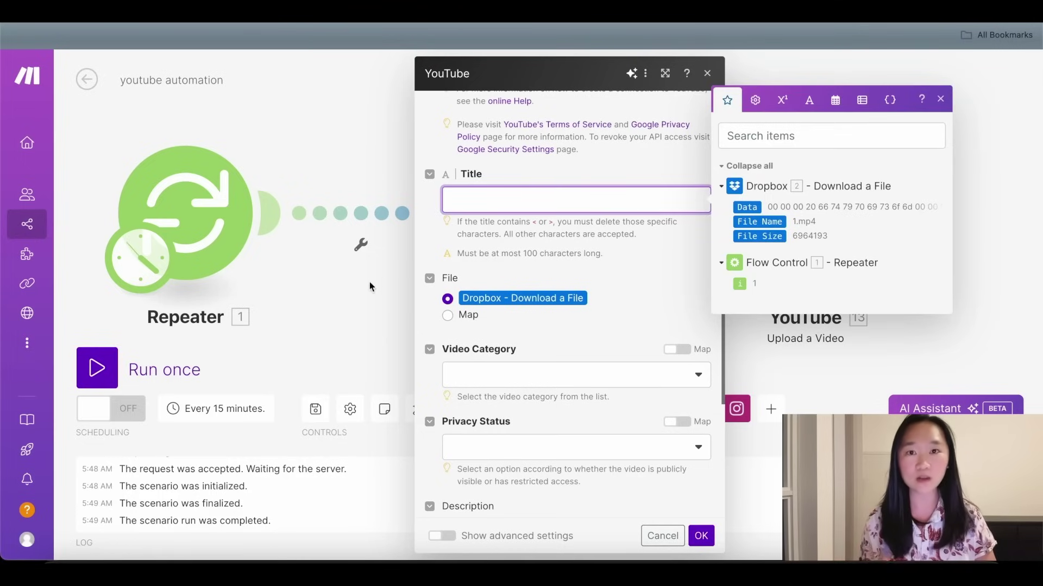
{"action": "left_click", "coordinate": [341, 319]}
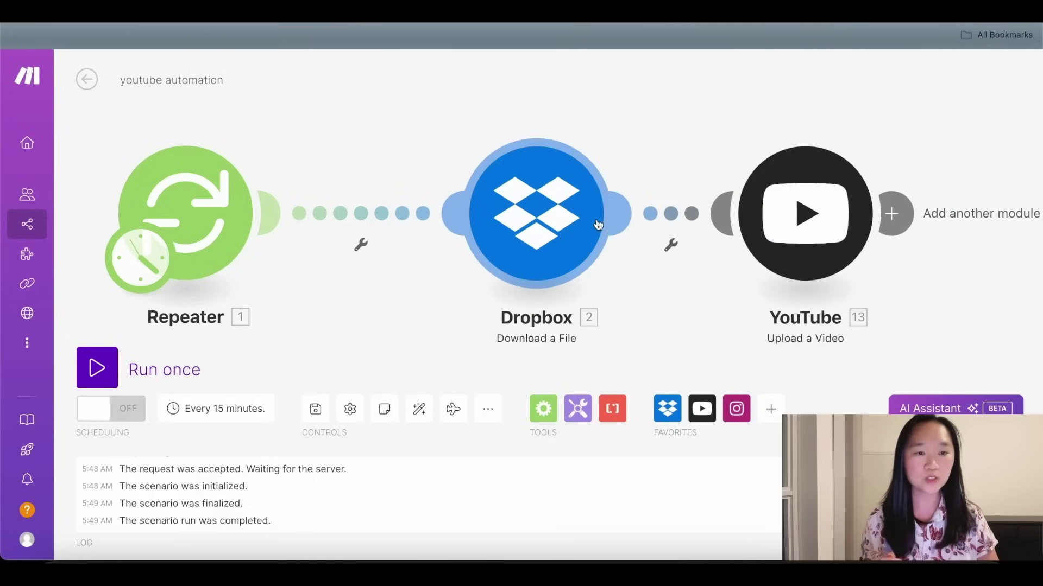
Step: Try to insert an OpenAI module between the Dropbox and YouTube modules
{"action": "right_click", "coordinate": [620, 219]}
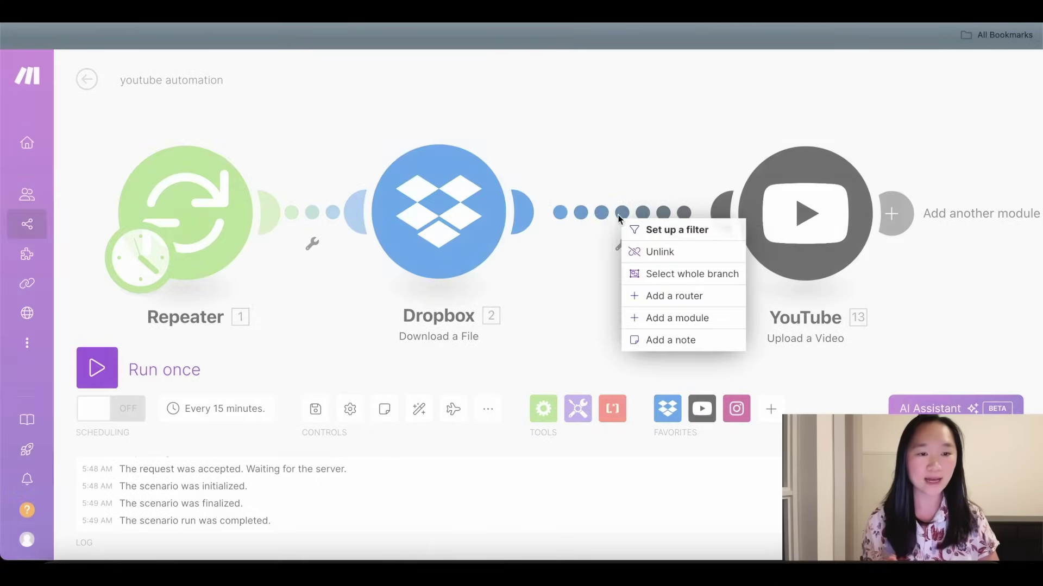
{"action": "left_click", "coordinate": [646, 249]}
{"action": "left_click", "coordinate": [532, 212]}
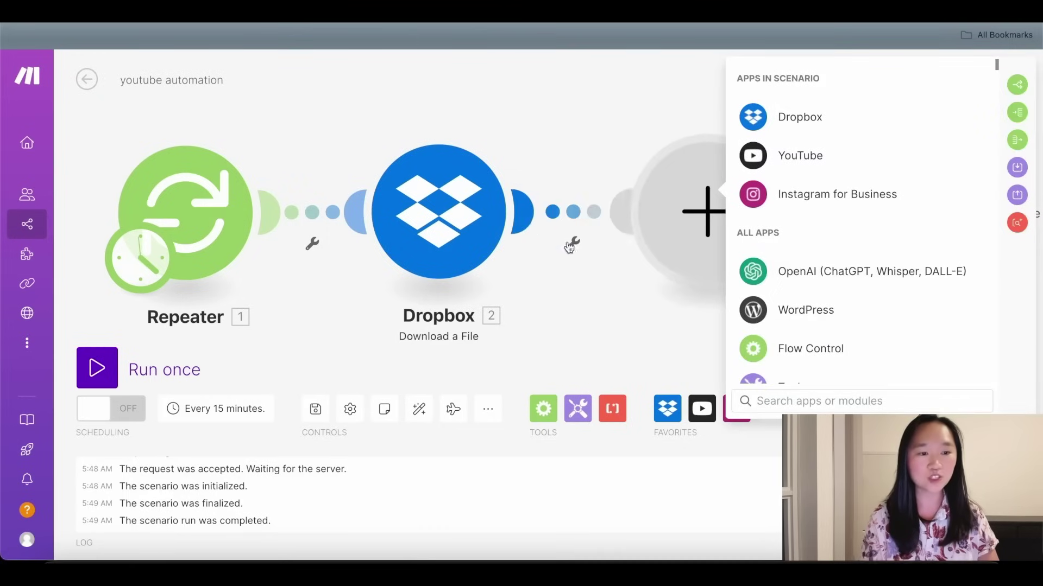
{"action": "left_click", "coordinate": [796, 278]}
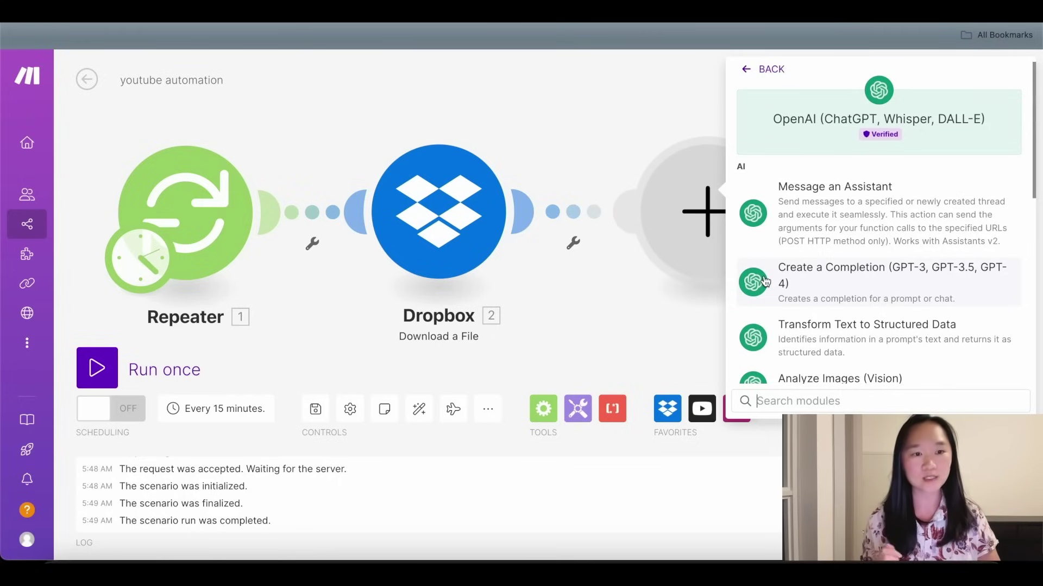
{"action": "left_click", "coordinate": [688, 275]}
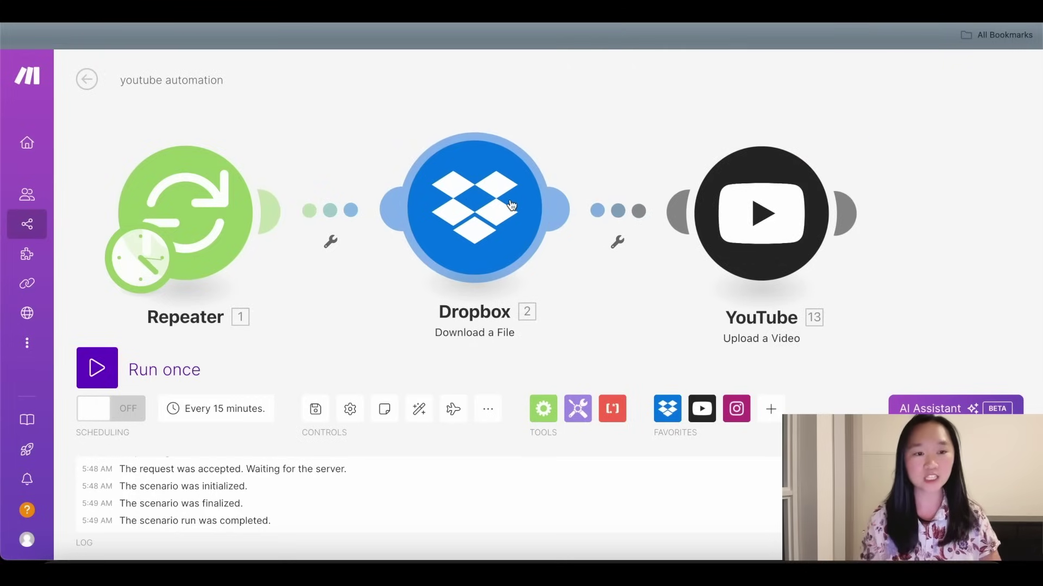
Step: Set the video title in the YouTube upload module to "ChatGPT Prompt"
{"action": "left_click", "coordinate": [761, 214]}
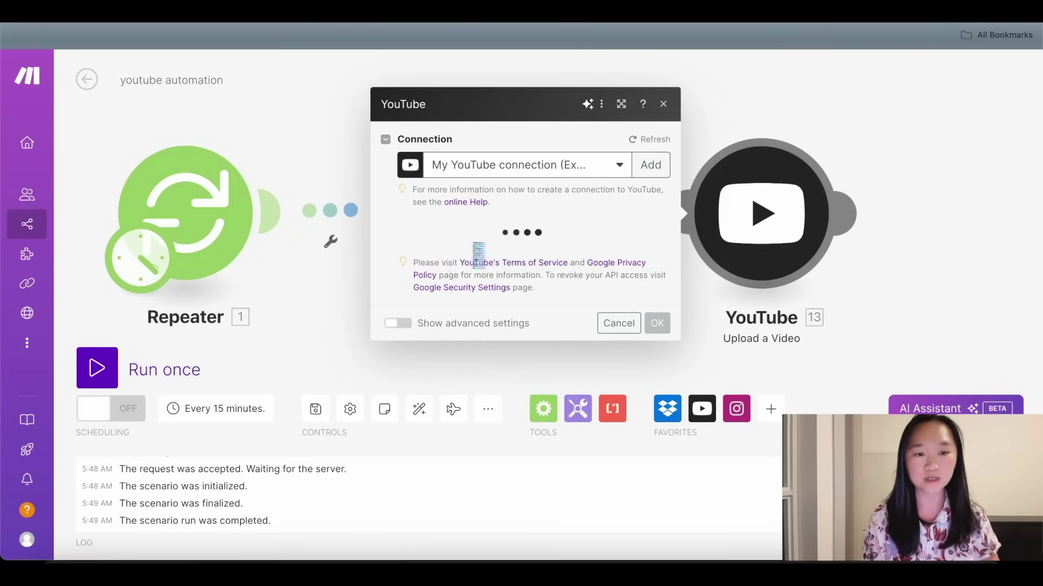
{"action": "left_click", "coordinate": [449, 266]}
{"action": "type", "text": "ChatGPT Prompt"}
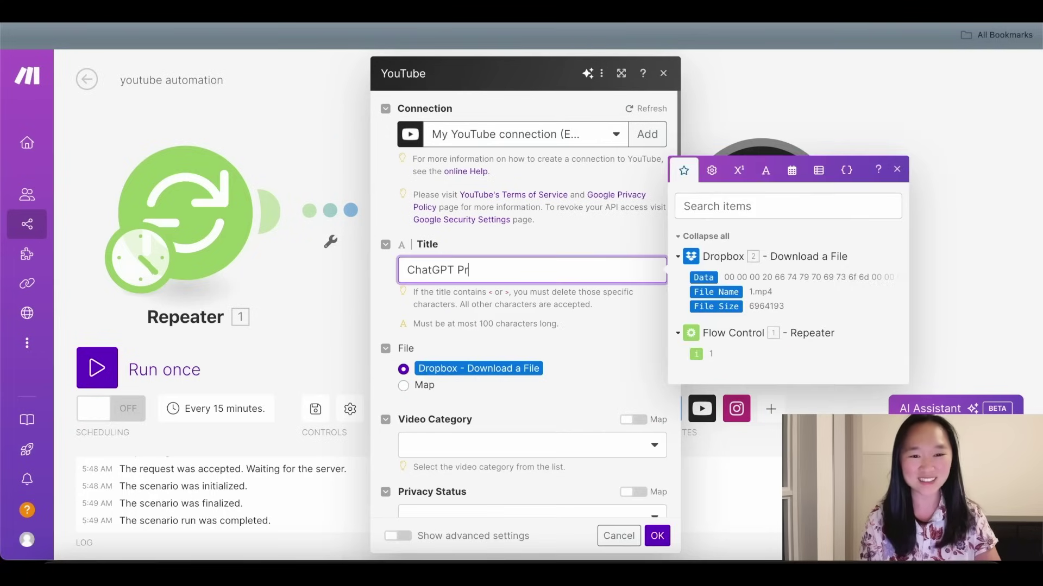
{"action": "left_click", "coordinate": [536, 314]}
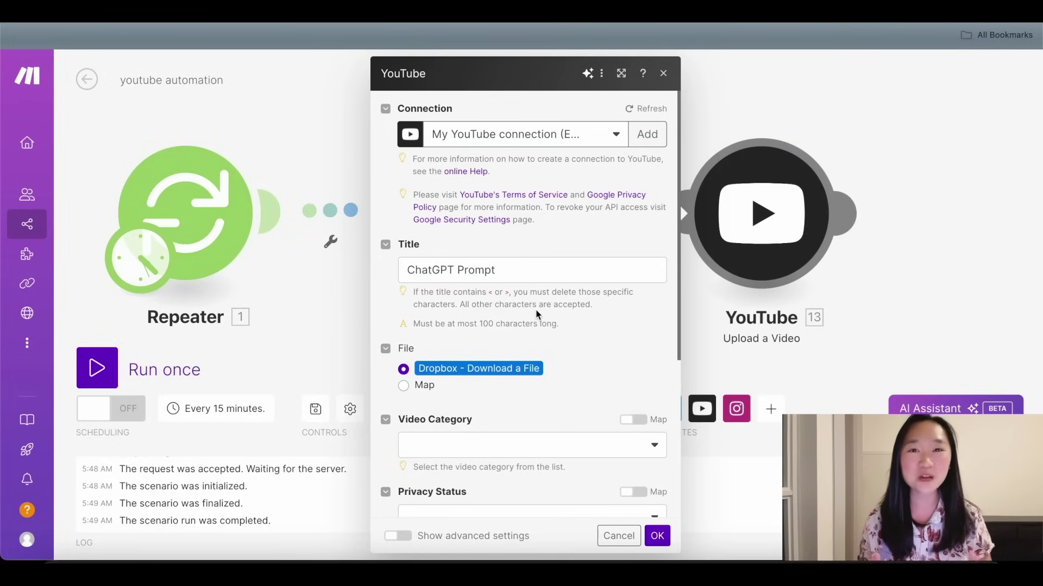
{"action": "scroll", "coordinate": [536, 314], "scroll_direction": "down", "scroll_amount": 2}
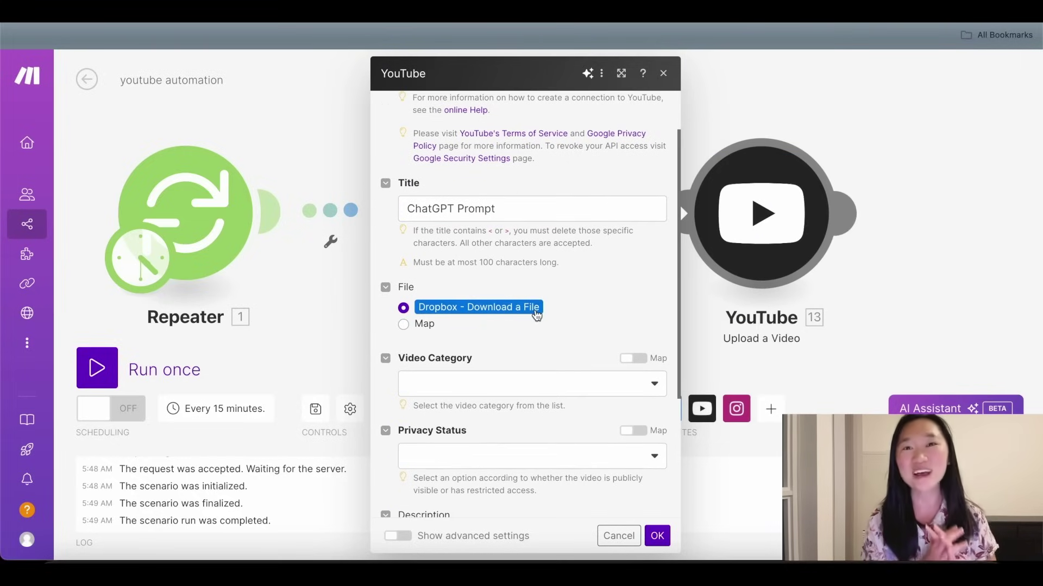
Step: Set the video category to Education and the privacy status to Private in the YouTube upload module
{"action": "scroll", "coordinate": [535, 313], "scroll_direction": "down", "scroll_amount": 1}
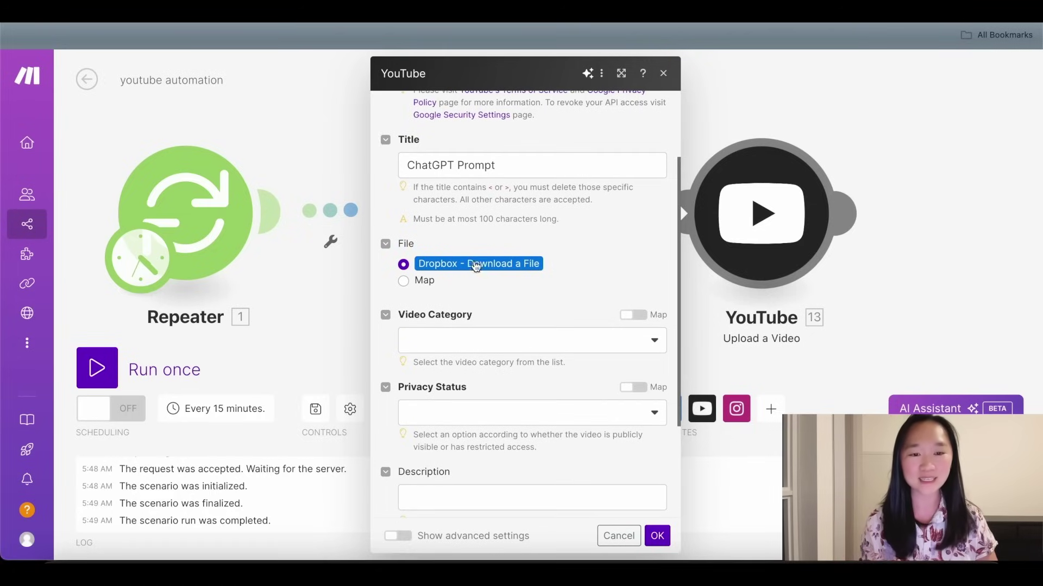
{"action": "left_click", "coordinate": [900, 166]}
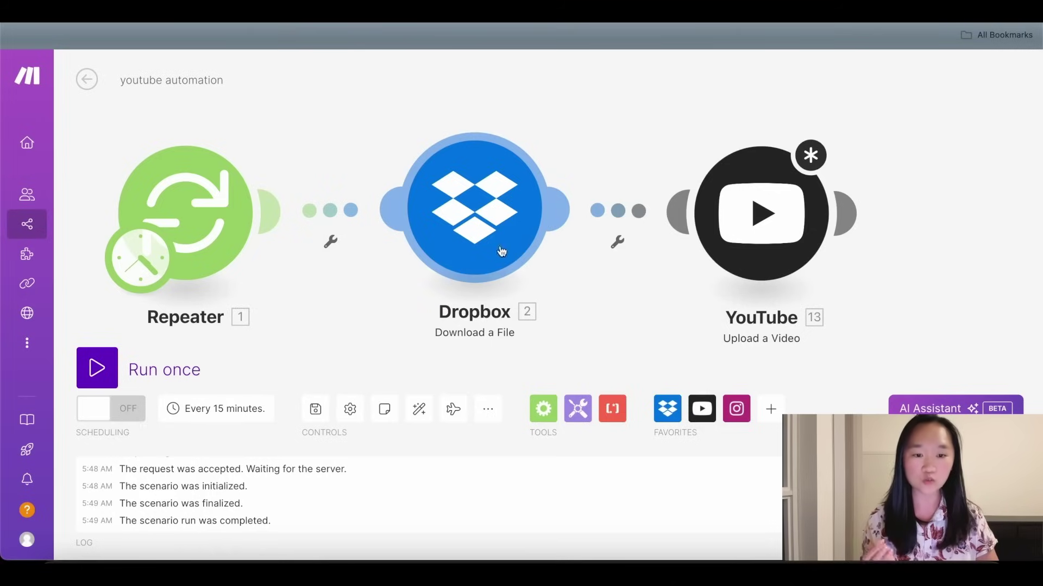
{"action": "left_click", "coordinate": [763, 208]}
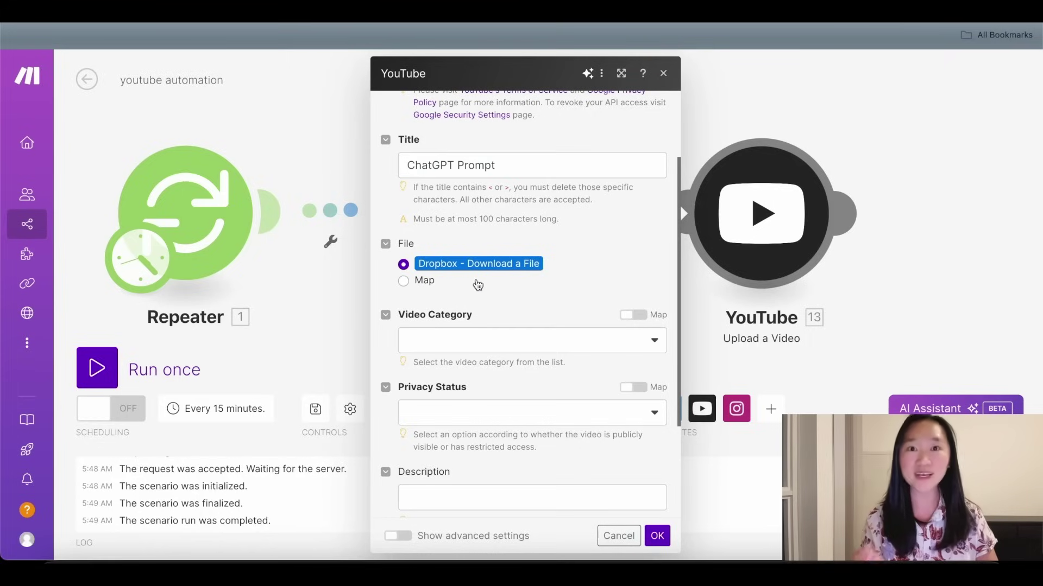
{"action": "scroll", "coordinate": [474, 243], "scroll_direction": "down", "scroll_amount": 2}
{"action": "scroll", "coordinate": [476, 244], "scroll_direction": "down", "scroll_amount": 1}
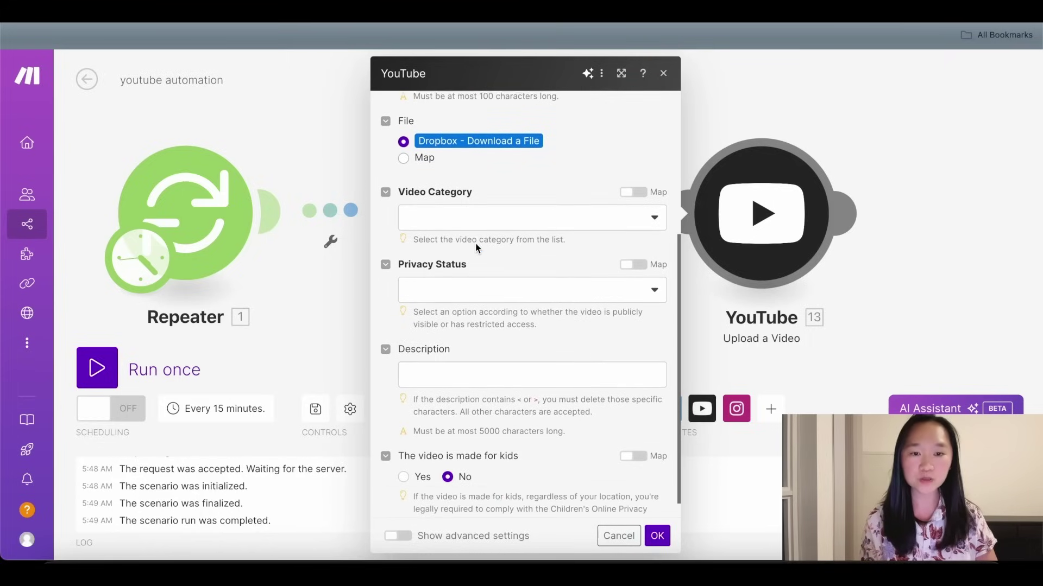
{"action": "left_click", "coordinate": [458, 218]}
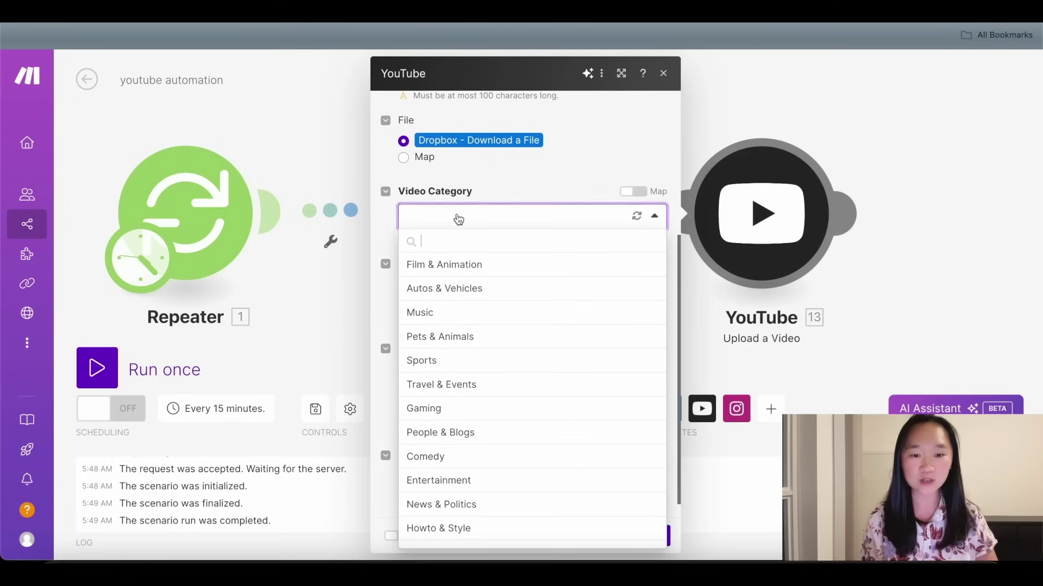
{"action": "left_click", "coordinate": [471, 351]}
{"action": "scroll", "coordinate": [390, 292], "scroll_direction": "down", "scroll_amount": 1}
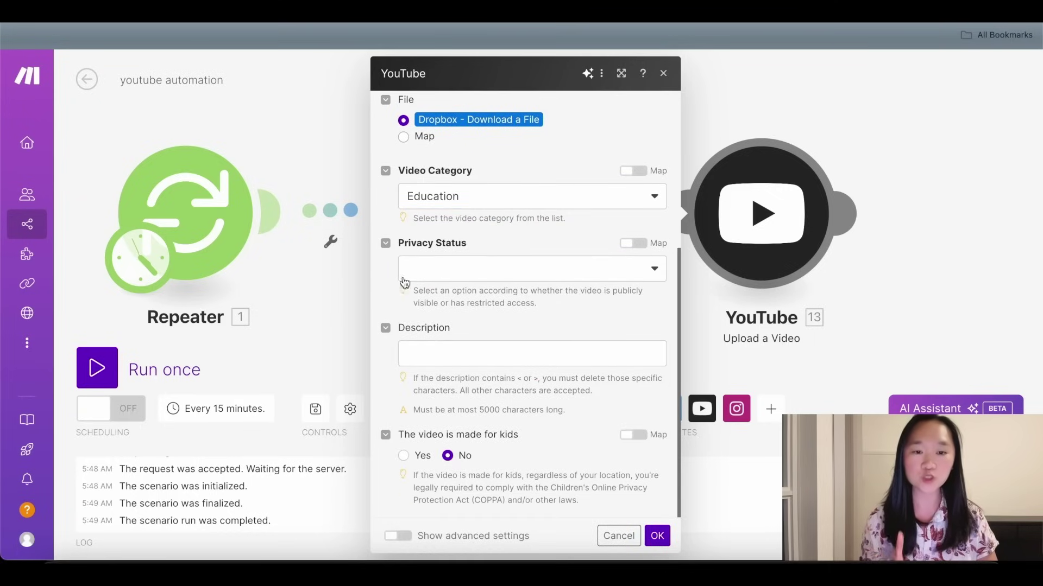
{"action": "left_click", "coordinate": [449, 272]}
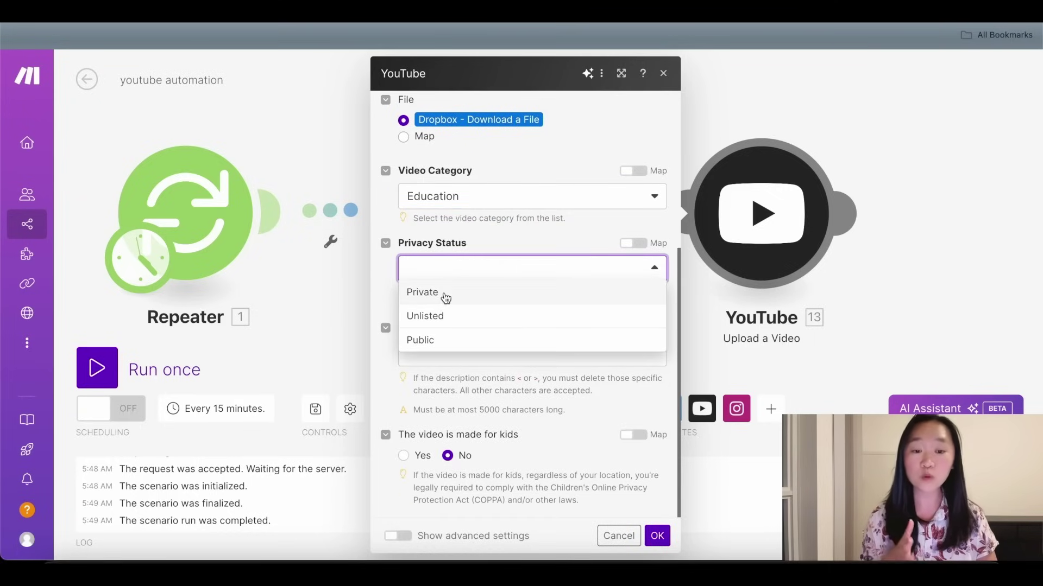
{"action": "left_click", "coordinate": [445, 298]}
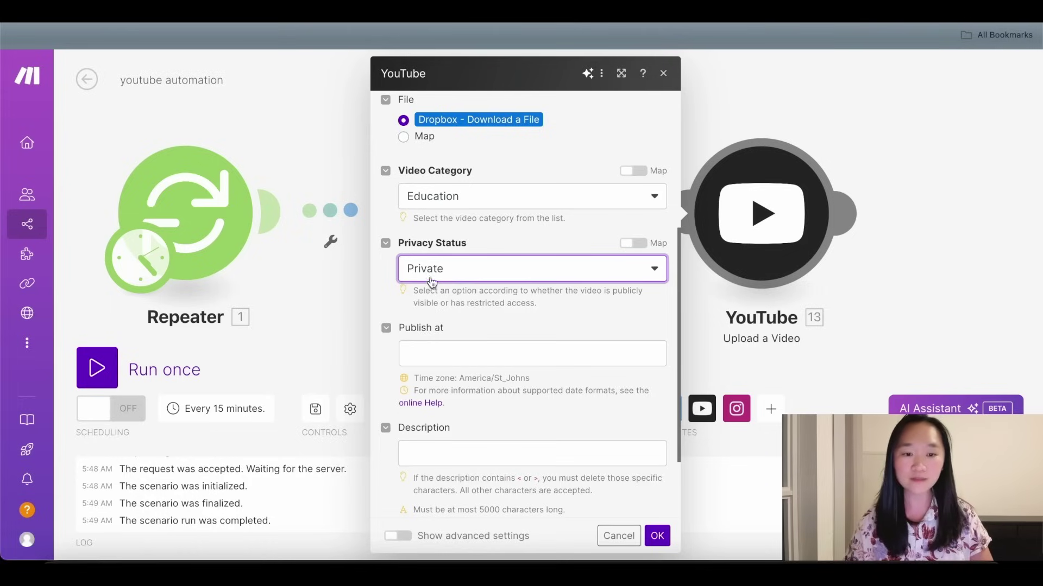
Step: Begin the Publish at formula with the addDays function, using the now variable as its date
{"action": "left_click", "coordinate": [423, 352]}
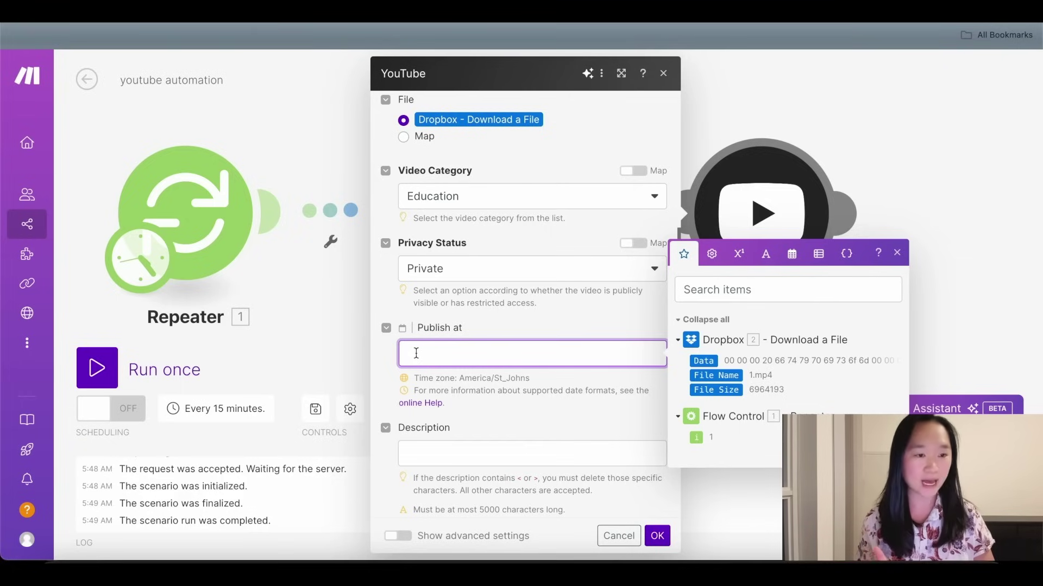
{"action": "left_click", "coordinate": [792, 255]}
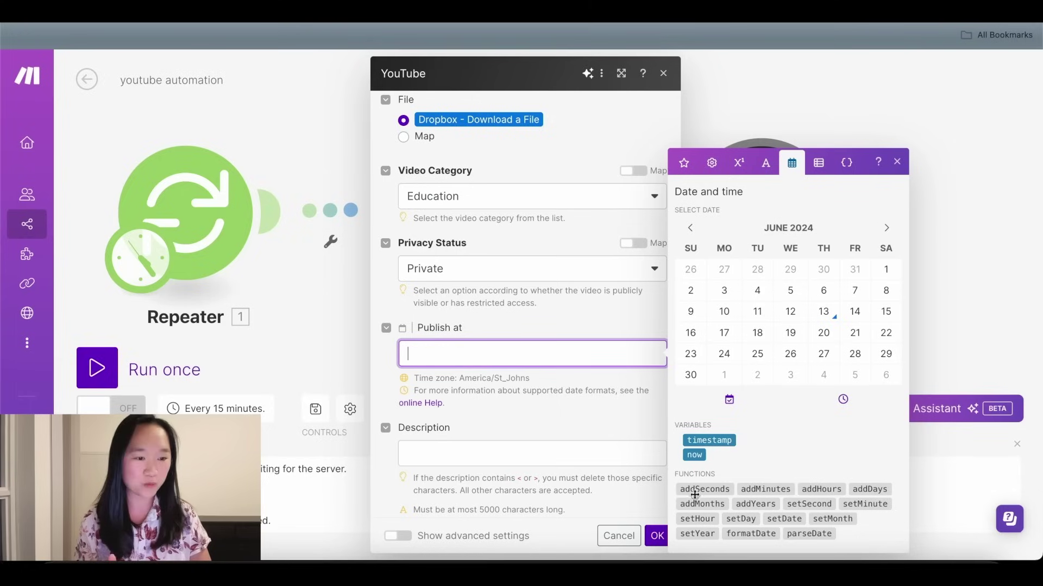
{"action": "left_click", "coordinate": [871, 490]}
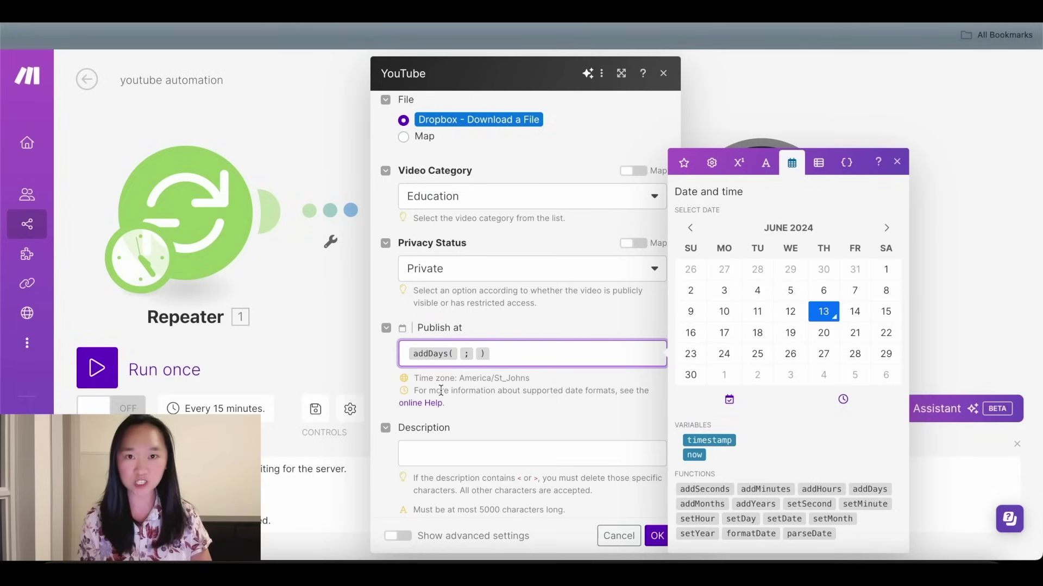
{"action": "left_click", "coordinate": [459, 353]}
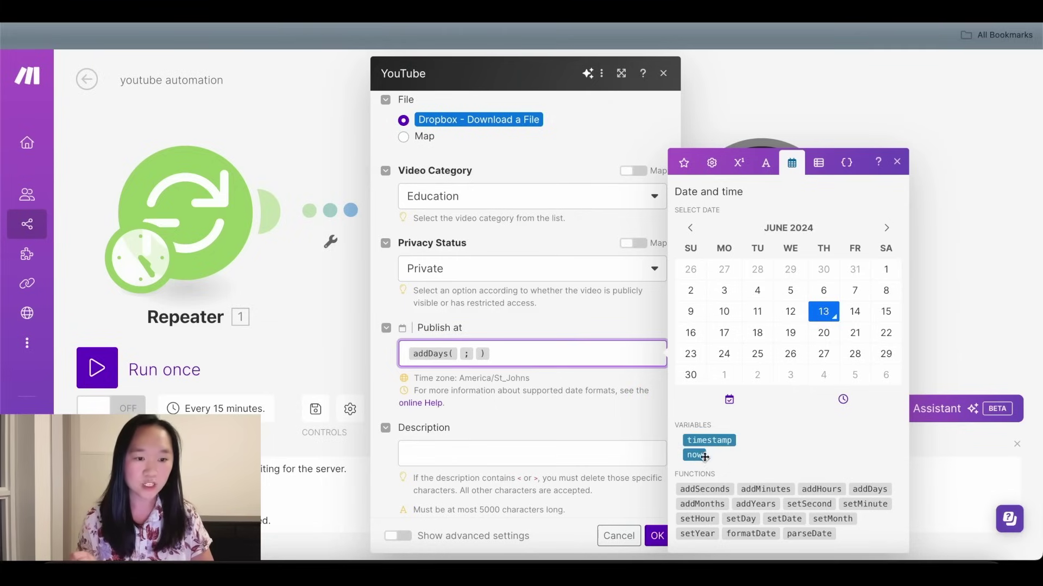
{"action": "left_click_drag", "start_coordinate": [694, 456], "coordinate": [464, 354]}
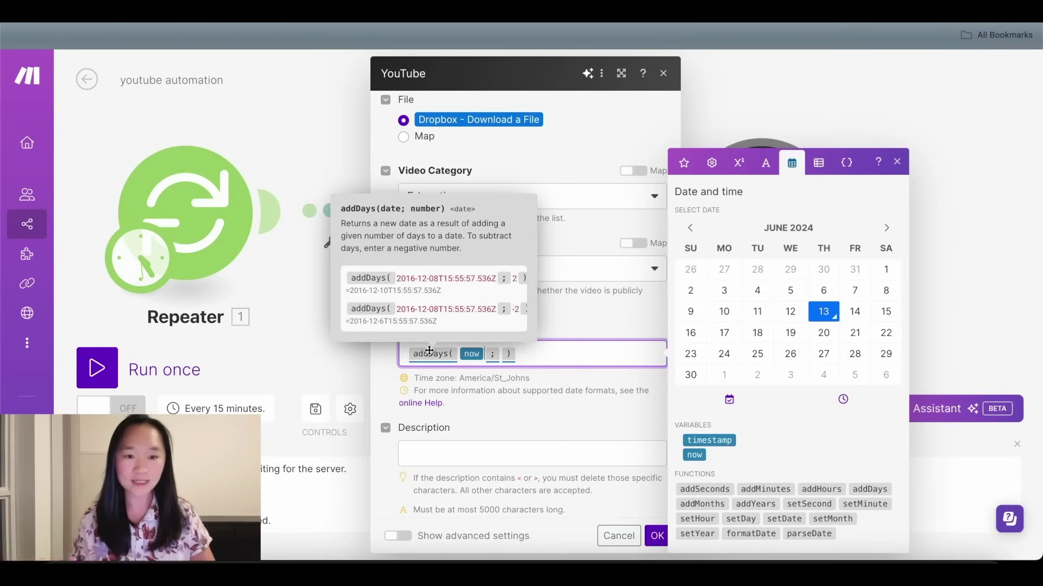
Step: Set the number of days in the addDays formula to the Repeater's i value multiplied by 2
{"action": "left_click", "coordinate": [500, 355]}
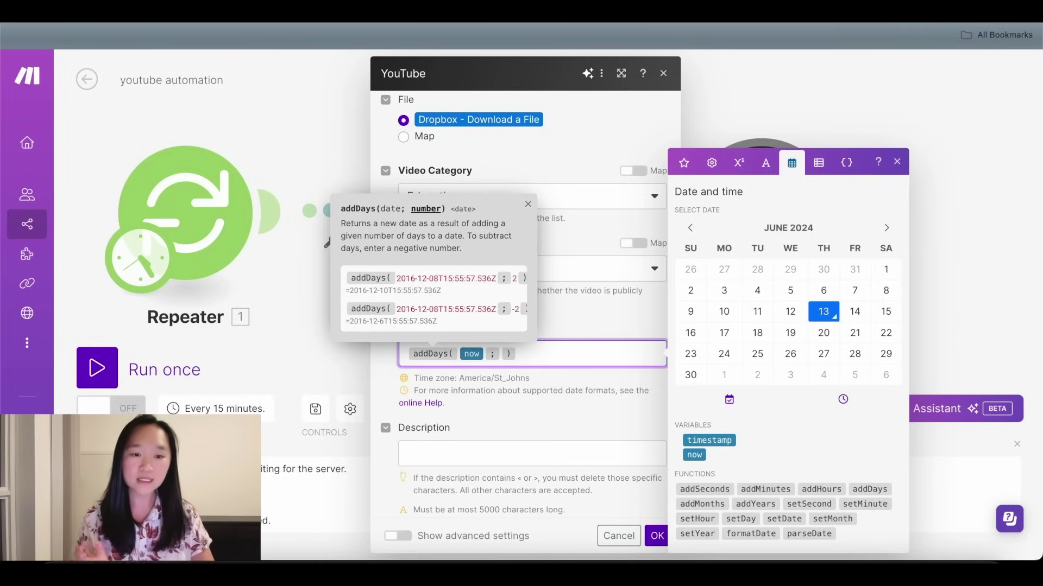
{"action": "left_click", "coordinate": [685, 164]}
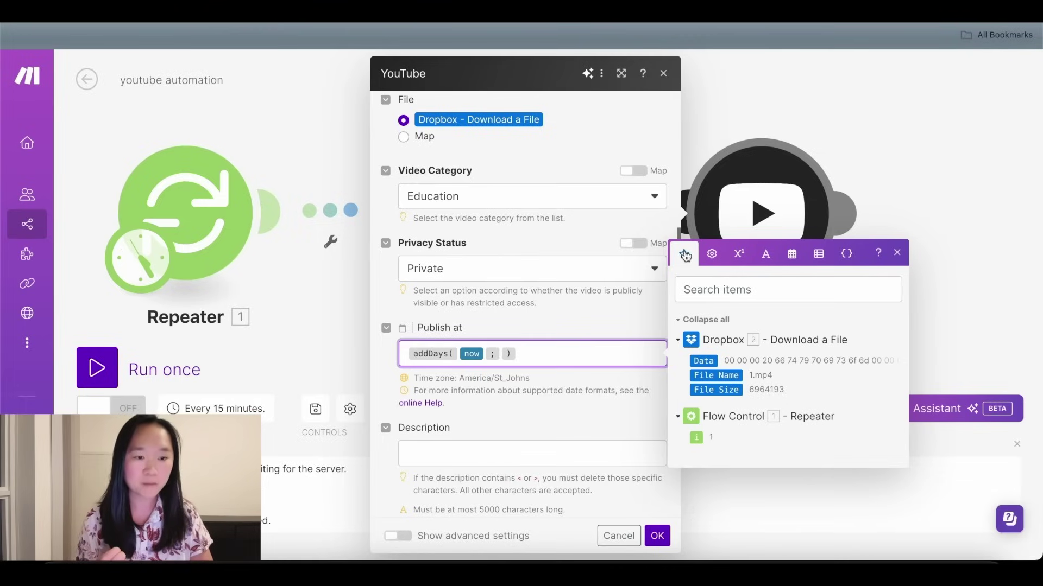
{"action": "left_click", "coordinate": [696, 438]}
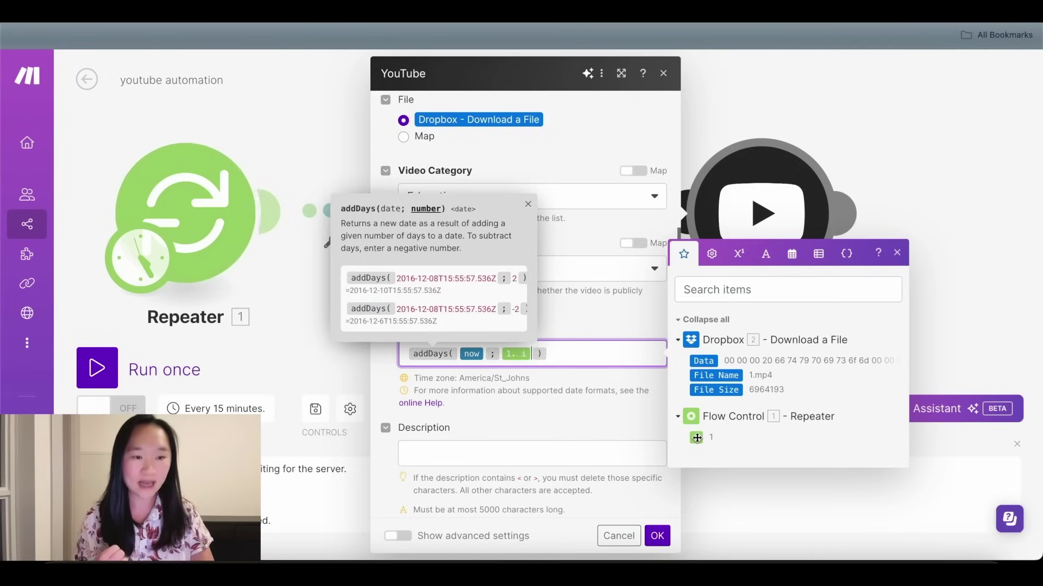
{"action": "left_click", "coordinate": [740, 257]}
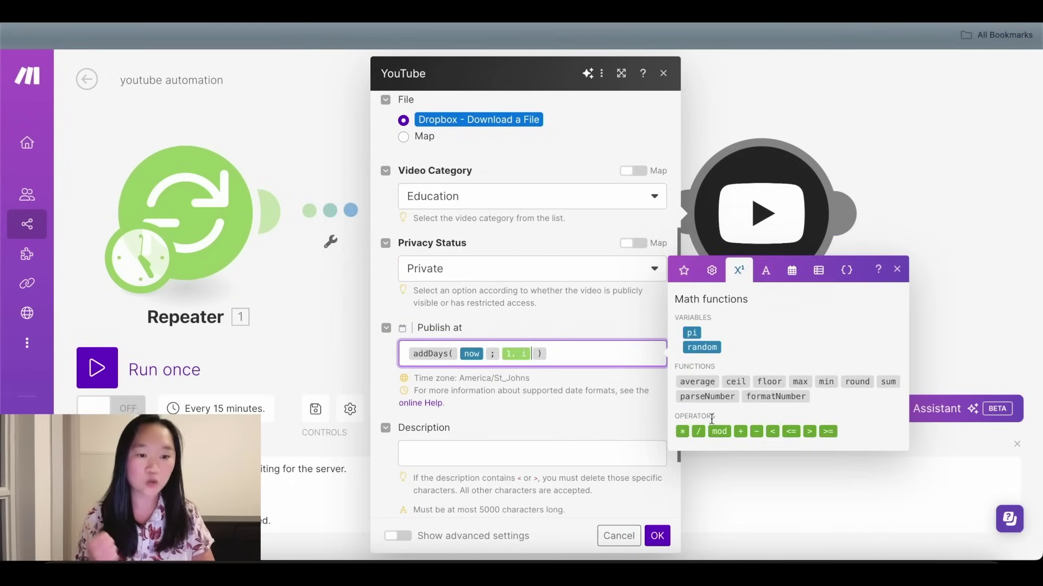
{"action": "left_click", "coordinate": [682, 433]}
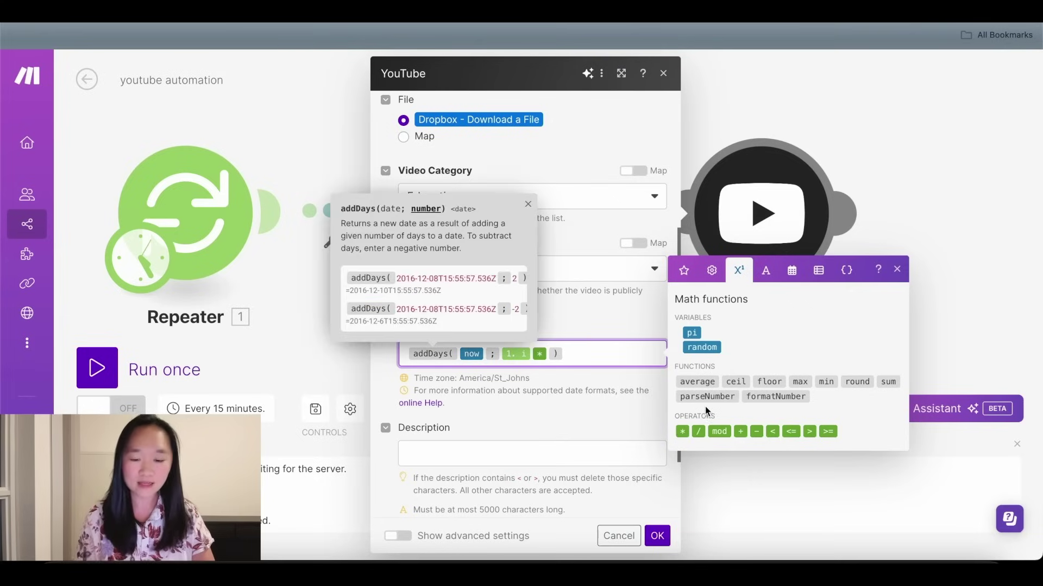
{"action": "type", "text": "2"}
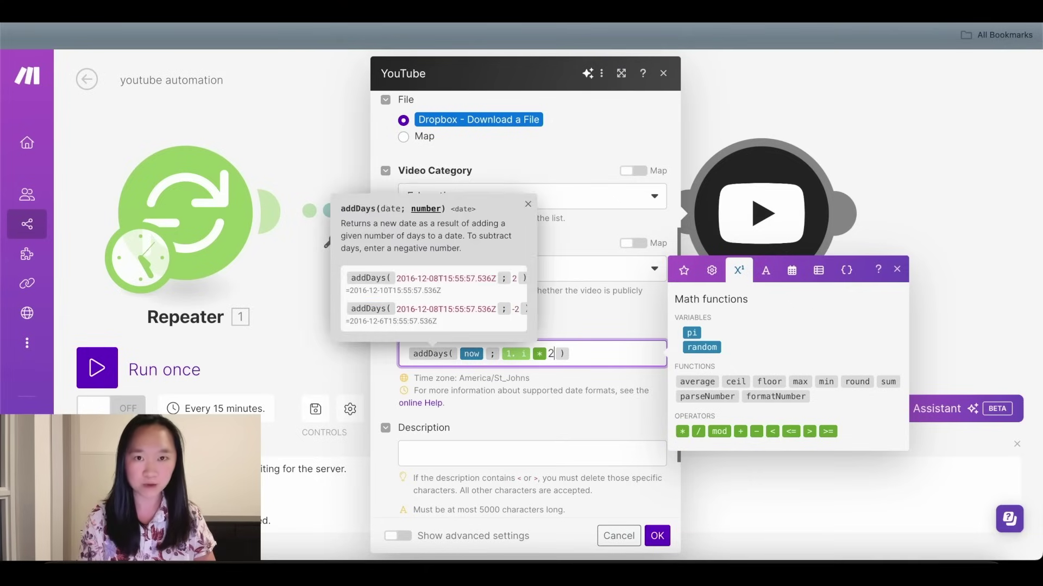
{"action": "left_click", "coordinate": [600, 403]}
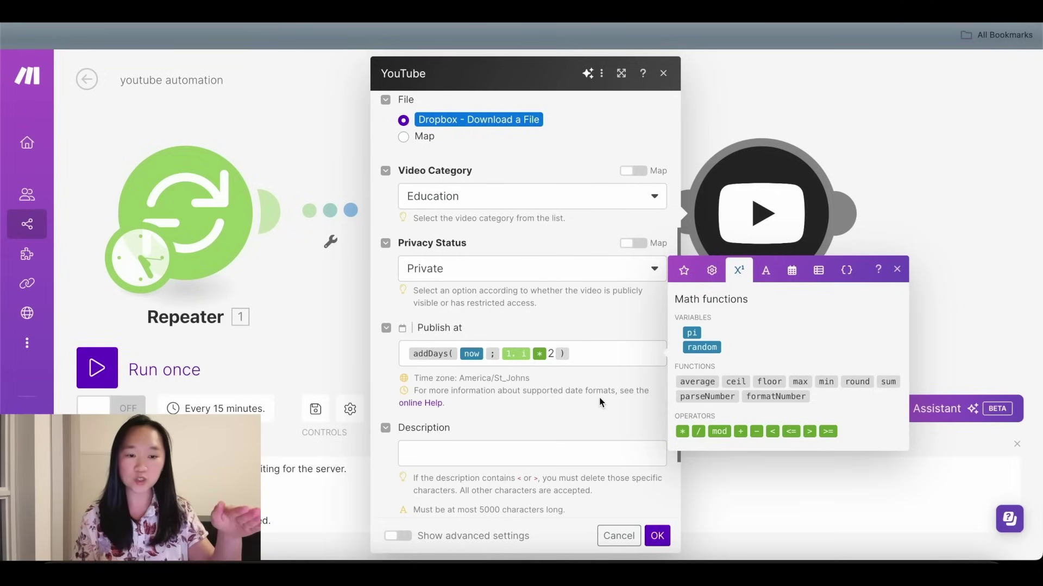
Step: Change the multiplier in the Publish at formula to 7 and close the YouTube module's settings
{"action": "left_click", "coordinate": [565, 358]}
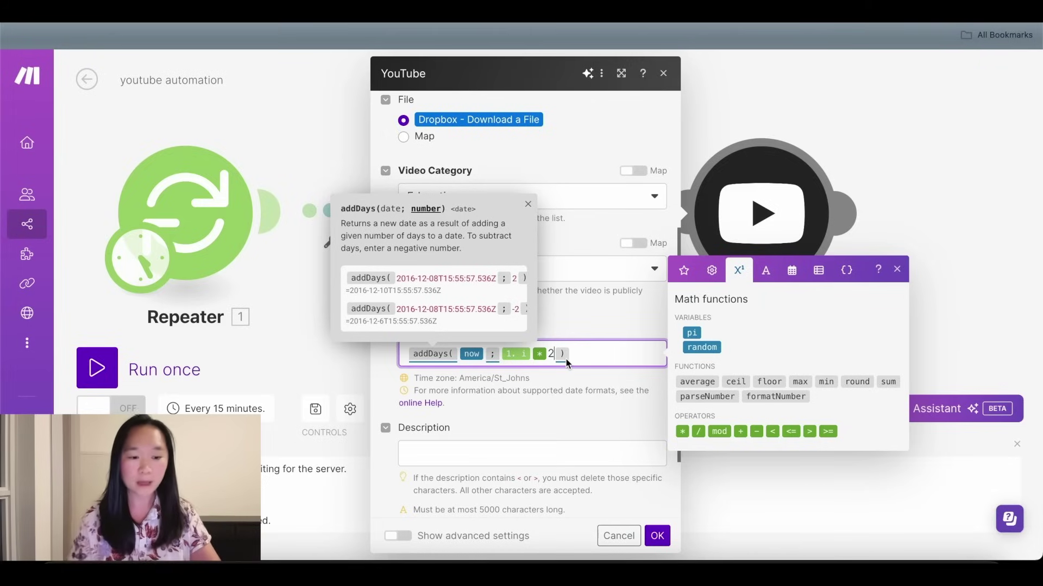
{"action": "key", "text": "BackSpace"}
{"action": "type", "text": "7"}
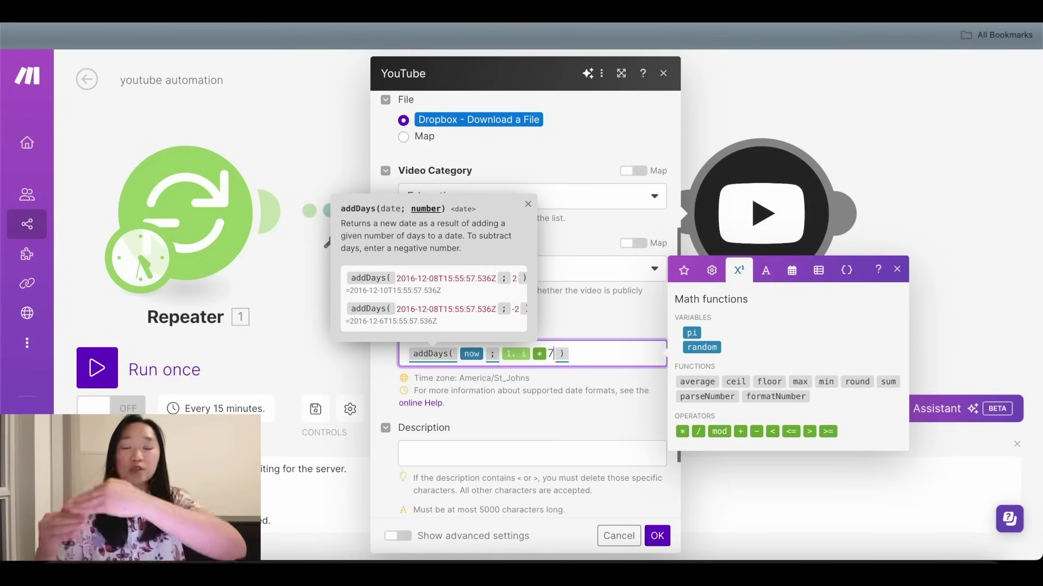
{"action": "left_click", "coordinate": [547, 387]}
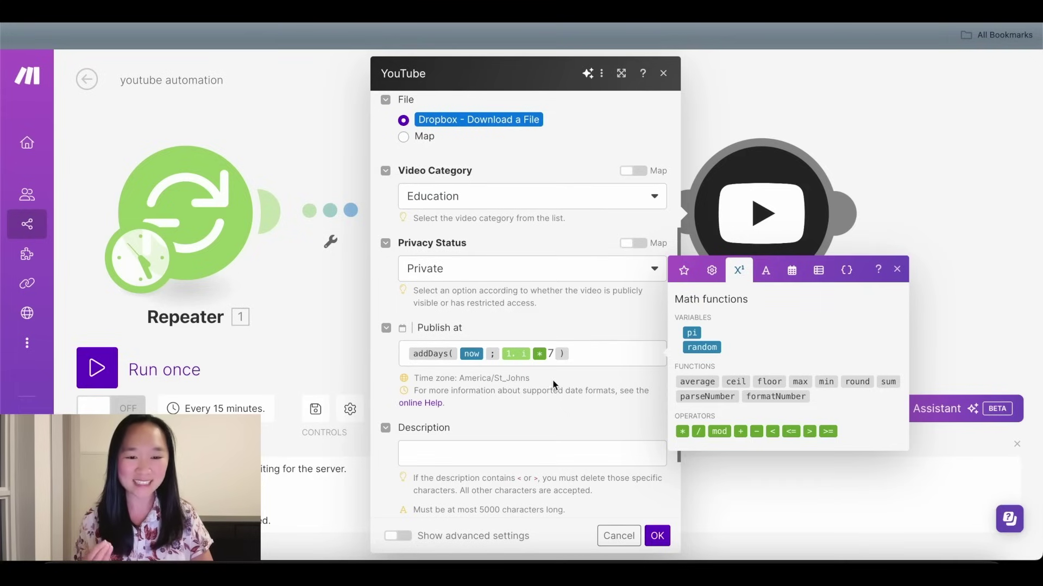
{"action": "scroll", "coordinate": [559, 380], "scroll_direction": "down", "scroll_amount": 2}
{"action": "left_click", "coordinate": [332, 377]}
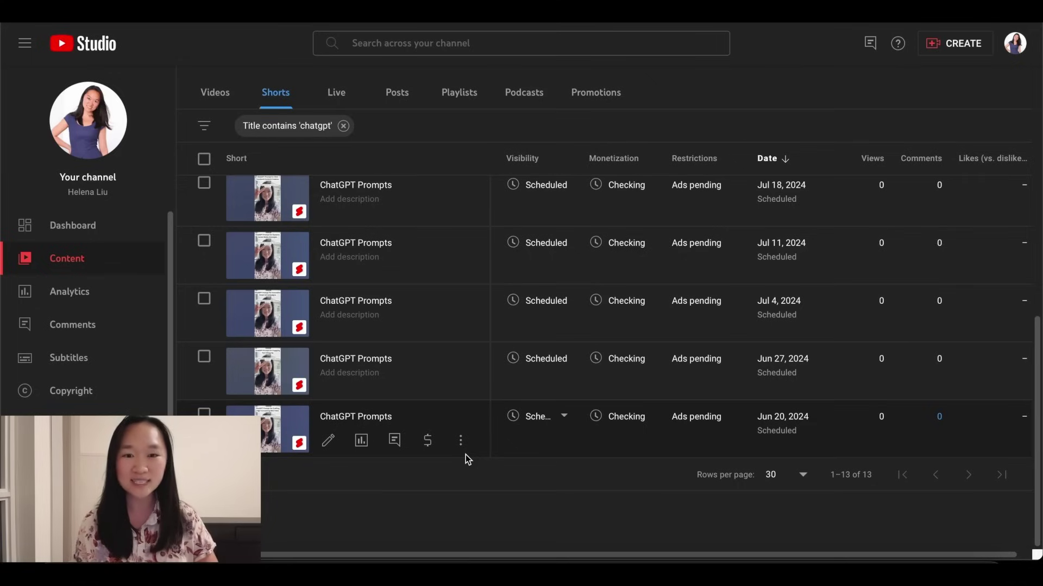
Step: Review the scheduled publish dates of the "ChatGPT Prompts" Shorts in YouTube Studio
{"action": "scroll", "coordinate": [465, 455], "scroll_direction": "up", "scroll_amount": 8}
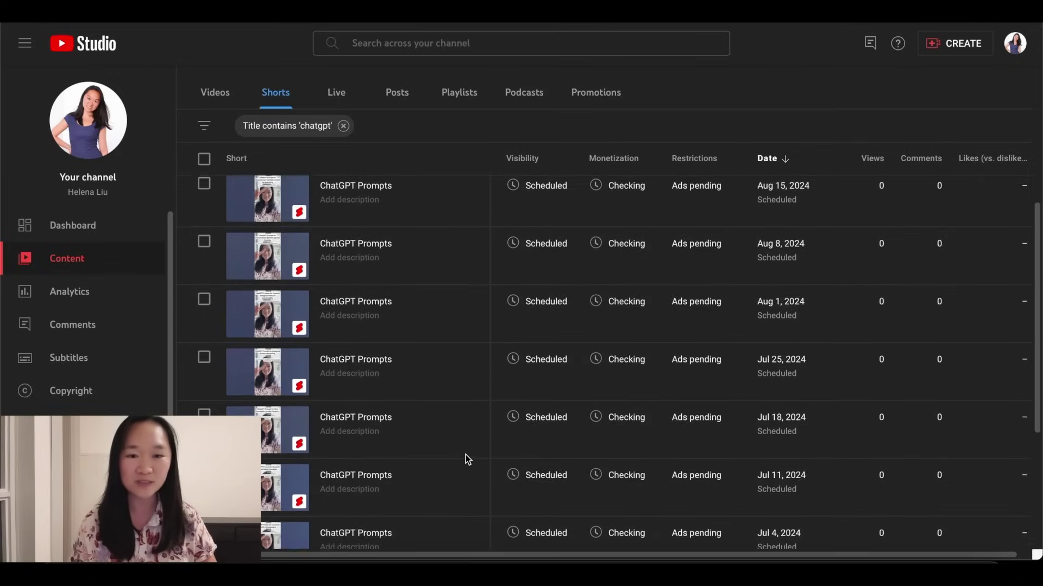
{"action": "scroll", "coordinate": [464, 455], "scroll_direction": "up", "scroll_amount": 2}
{"action": "scroll", "coordinate": [465, 454], "scroll_direction": "down", "scroll_amount": 7}
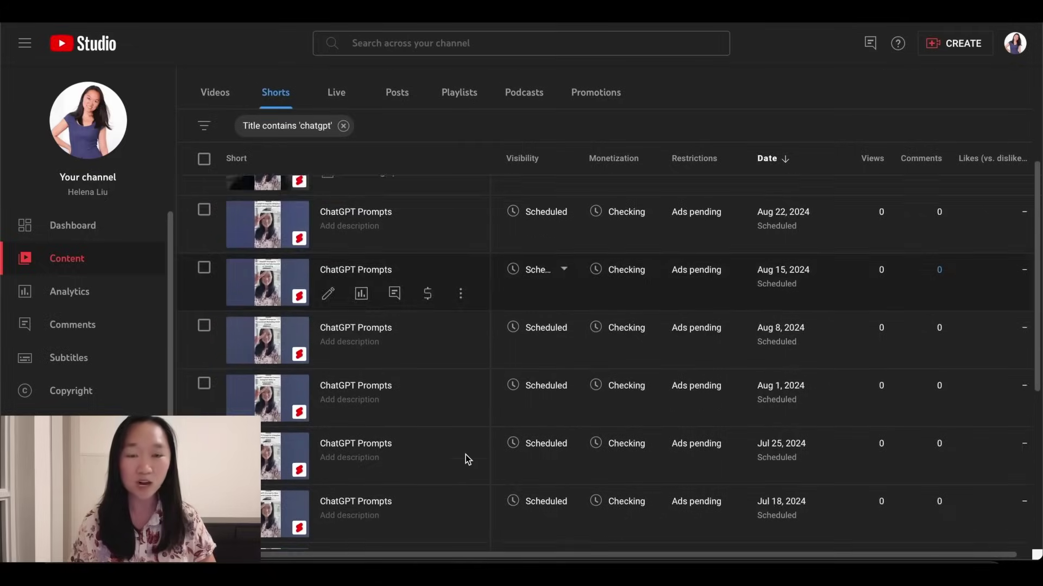
{"action": "scroll", "coordinate": [465, 454], "scroll_direction": "down", "scroll_amount": 3}
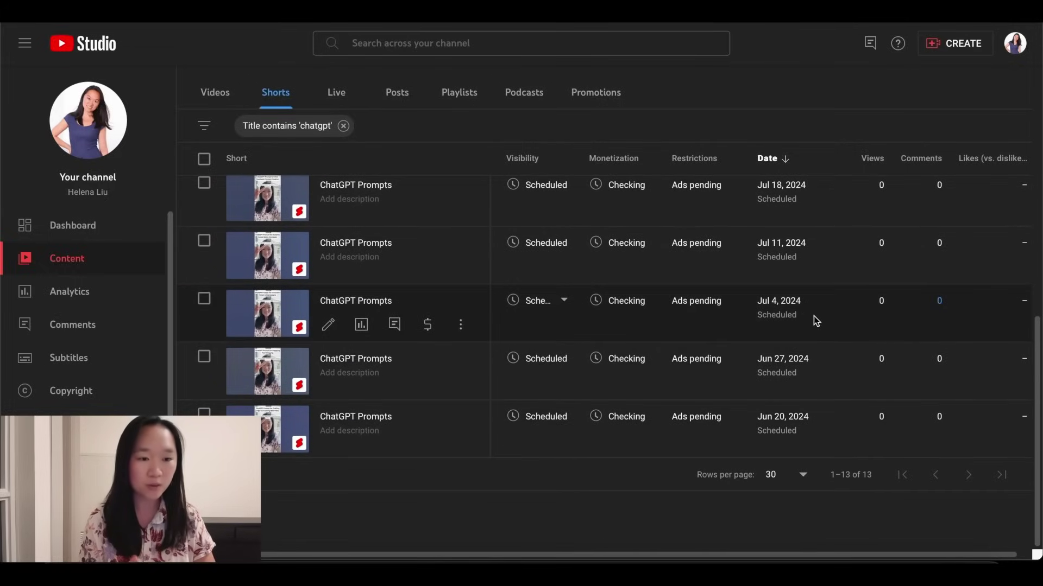
{"action": "scroll", "coordinate": [813, 316], "scroll_direction": "up", "scroll_amount": 1}
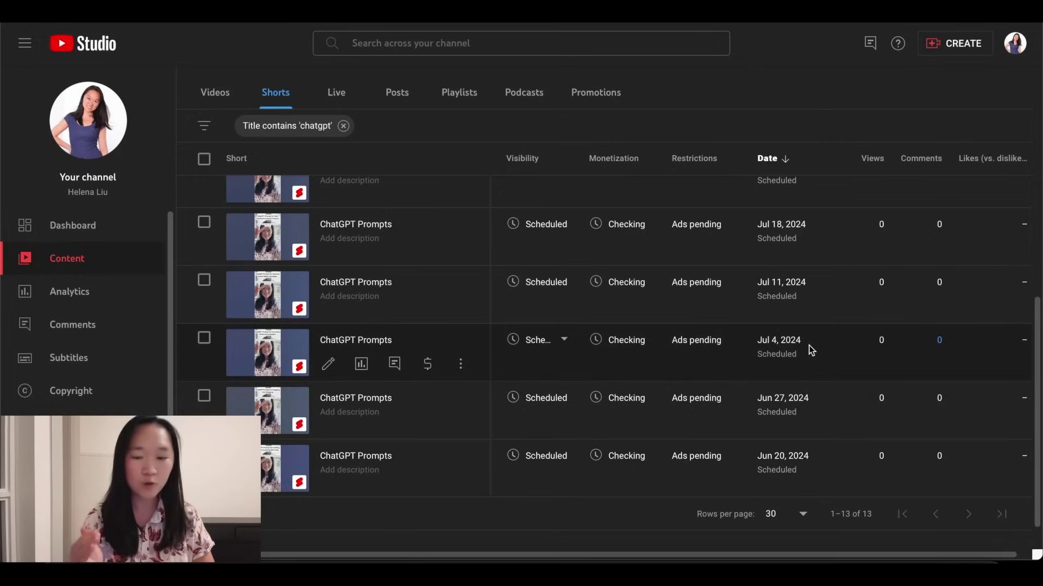
{"action": "scroll", "coordinate": [808, 315], "scroll_direction": "up", "scroll_amount": 1}
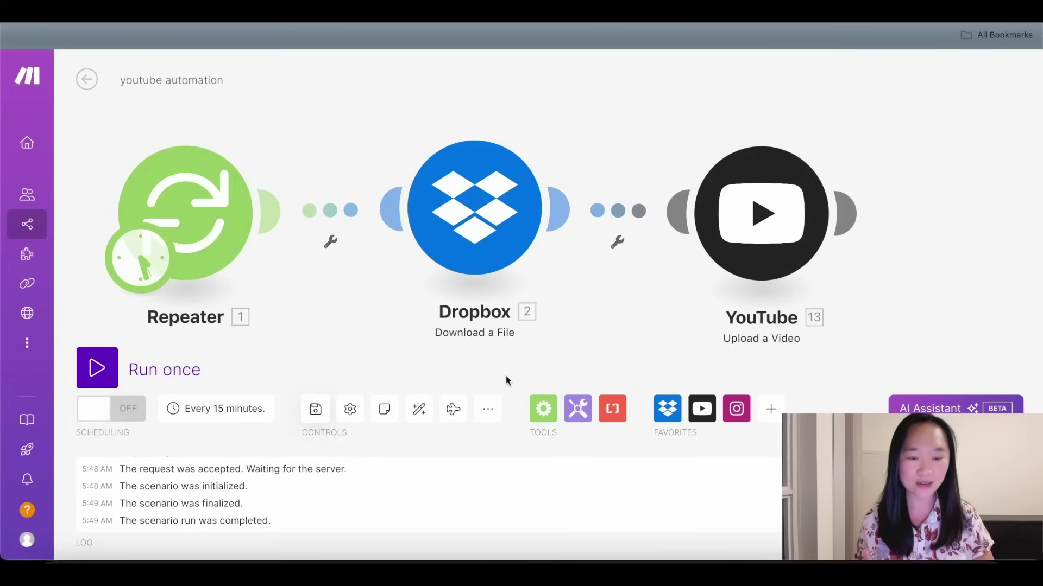
Step: Open the Make scenario's additional options for importing a blueprint
{"action": "left_click", "coordinate": [487, 416]}
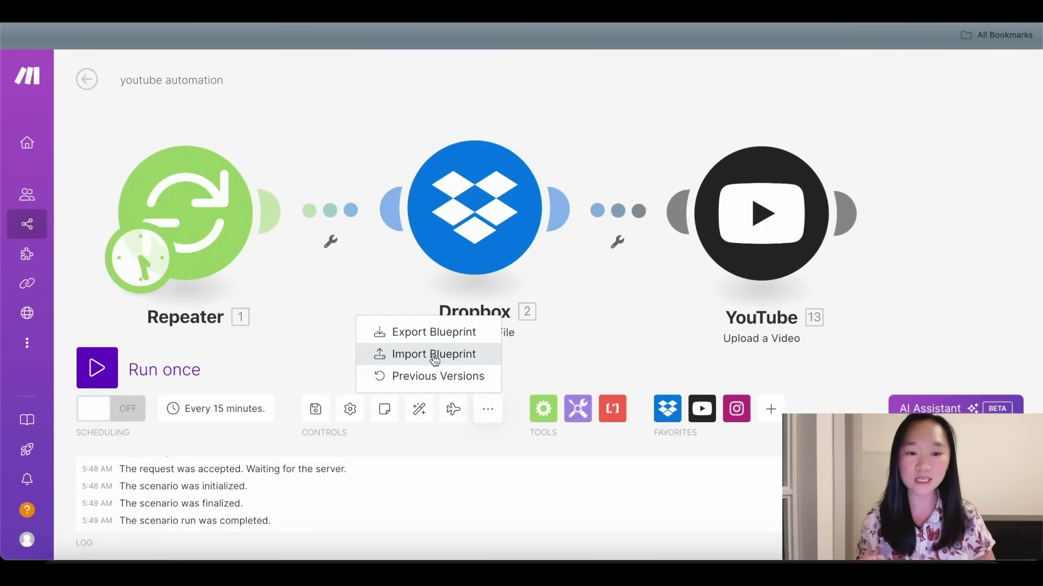